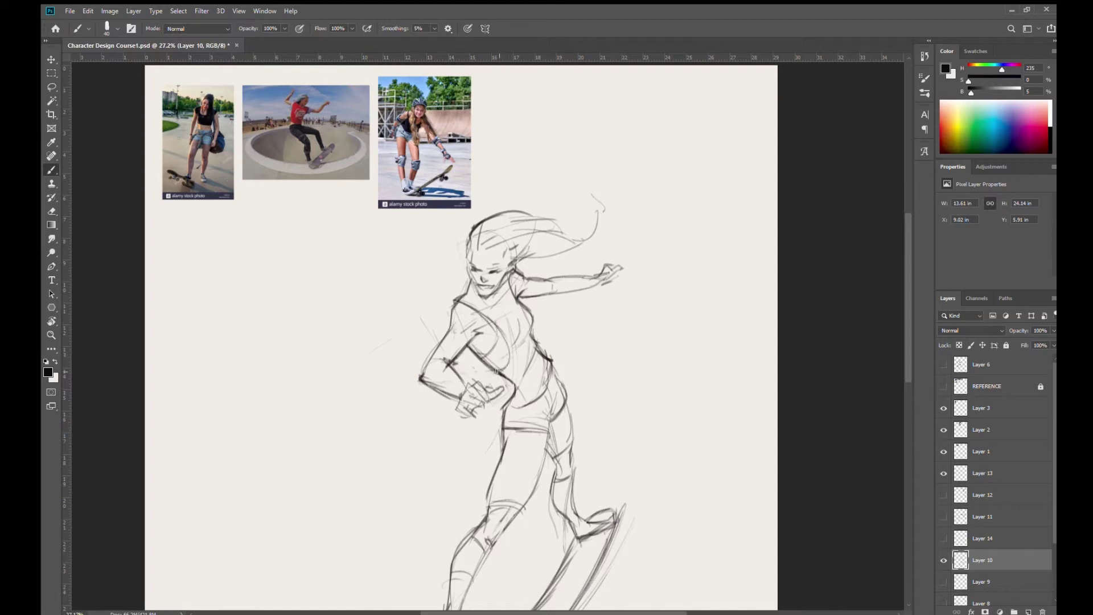
# Refine the skater sketch with strokes on the torso, knees, bent arm's hand and face.
pyautogui.moveTo(485, 363); pyautogui.dragTo(497, 371)
pyautogui.moveTo(556, 425); pyautogui.dragTo(529, 355)
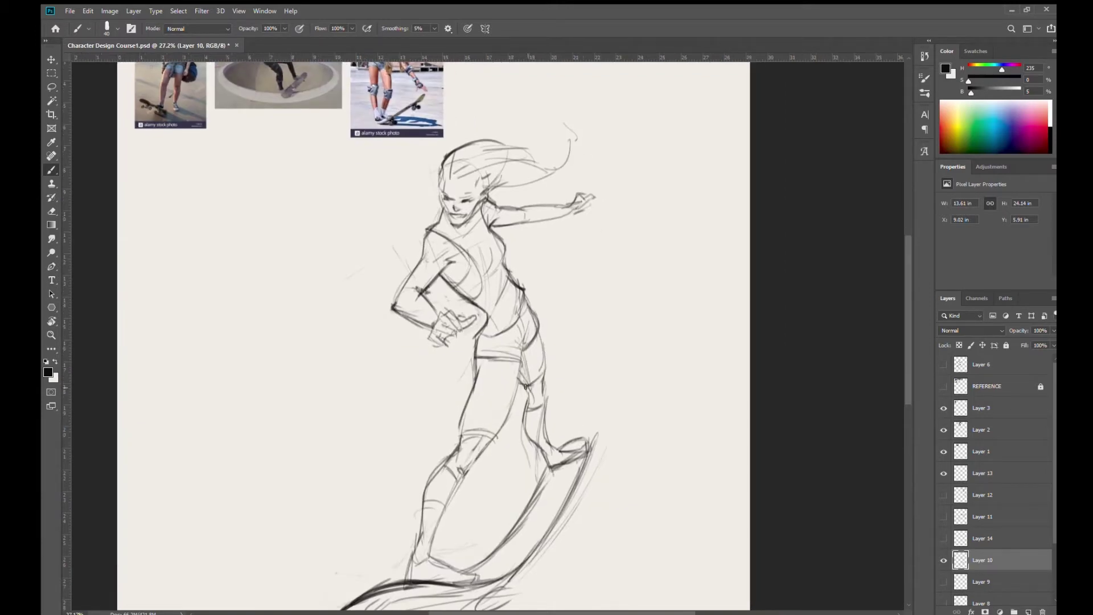
pyautogui.moveTo(526, 408); pyautogui.dragTo(541, 404)
pyautogui.moveTo(488, 447); pyautogui.dragTo(512, 410)
pyautogui.moveTo(434, 334); pyautogui.dragTo(442, 338)
pyautogui.moveTo(457, 202); pyautogui.dragTo(468, 200)
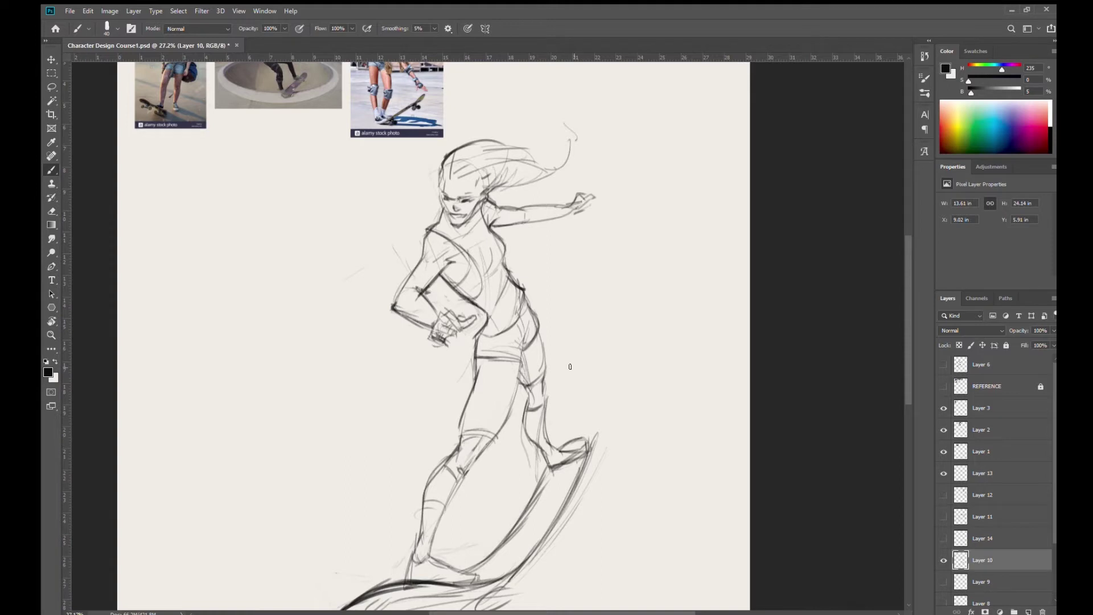
# Extend the tip of the trailing hair and add short strokes along the hairline near the ear.
pyautogui.moveTo(590, 336)
pyautogui.mouseDown()
pyautogui.moveTo(595, 373)
pyautogui.moveTo(603, 348)
pyautogui.mouseUp()
pyautogui.moveTo(595, 411); pyautogui.dragTo(599, 365)
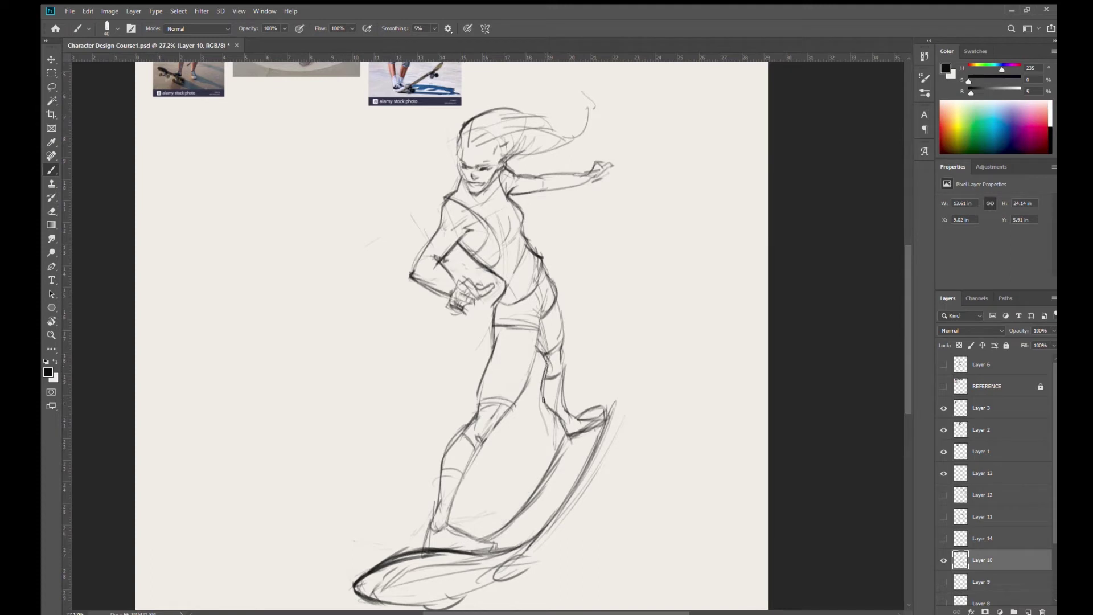
pyautogui.moveTo(589, 265)
pyautogui.mouseDown()
pyautogui.moveTo(590, 313)
pyautogui.moveTo(547, 389)
pyautogui.mouseUp()
pyautogui.moveTo(472, 234)
pyautogui.mouseDown()
pyautogui.moveTo(546, 259)
pyautogui.moveTo(524, 267)
pyautogui.moveTo(552, 255)
pyautogui.moveTo(552, 212)
pyautogui.mouseUp()
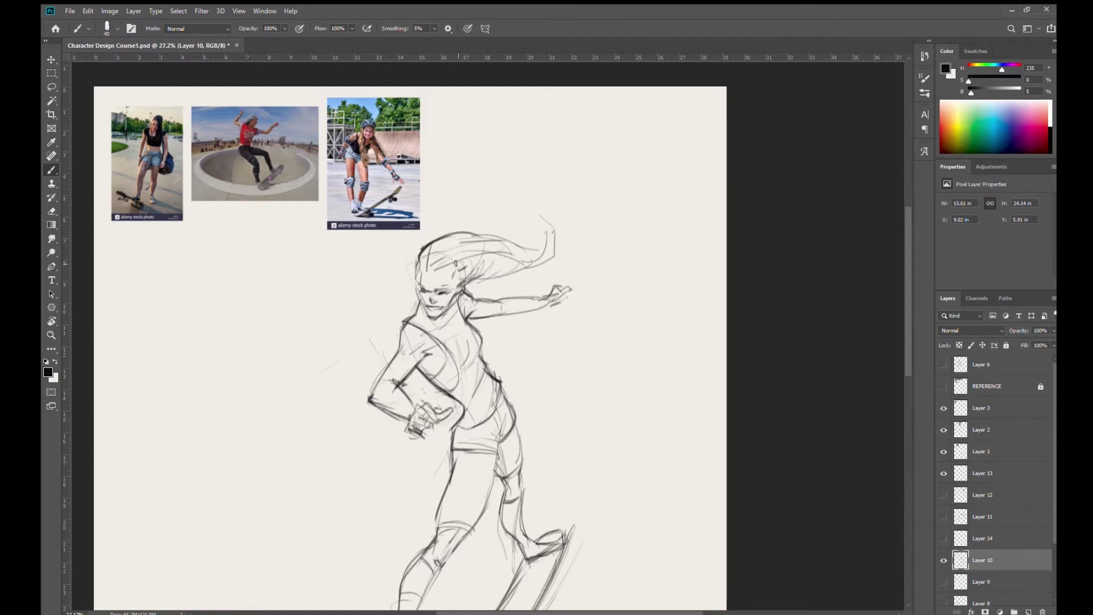
pyautogui.moveTo(457, 267); pyautogui.dragTo(480, 265)
# Reinforce the long outer edge of the skateboard below the rear foot.
pyautogui.moveTo(524, 408); pyautogui.dragTo(528, 273)
pyautogui.moveTo(512, 427); pyautogui.dragTo(532, 355)
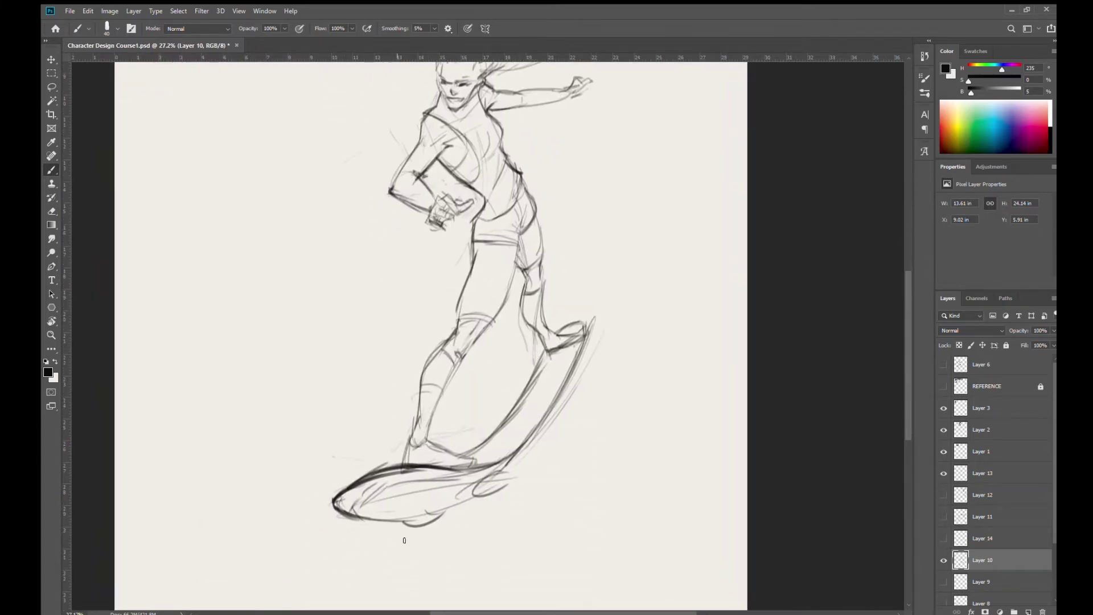
pyautogui.moveTo(473, 489)
pyautogui.mouseDown()
pyautogui.moveTo(510, 474)
pyautogui.moveTo(560, 409)
pyautogui.moveTo(584, 329)
pyautogui.moveTo(558, 402)
pyautogui.mouseUp()
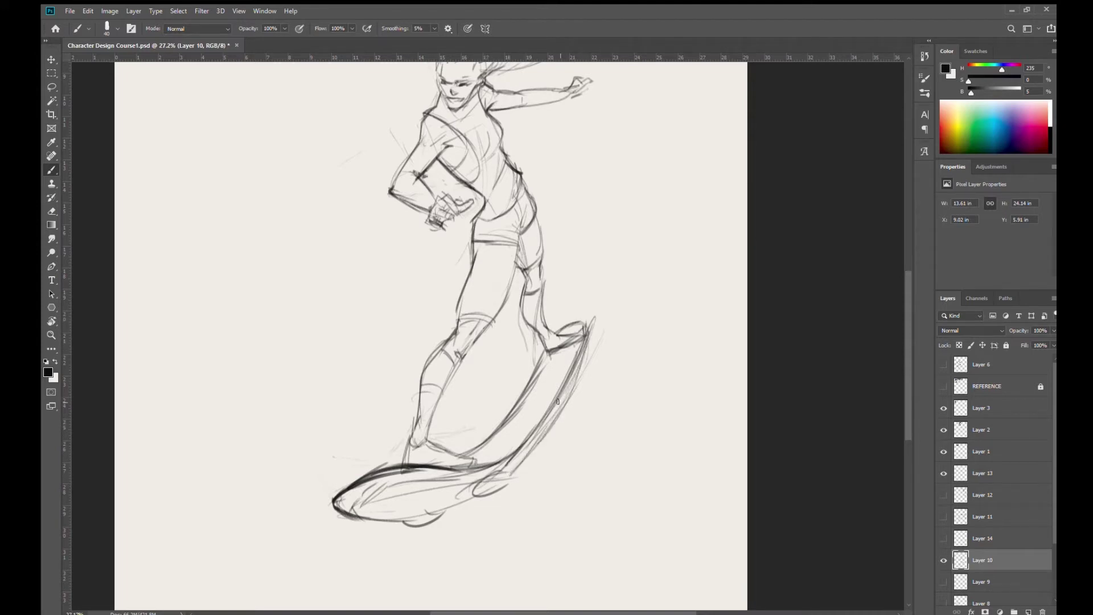
pyautogui.moveTo(576, 336); pyautogui.dragTo(561, 442)
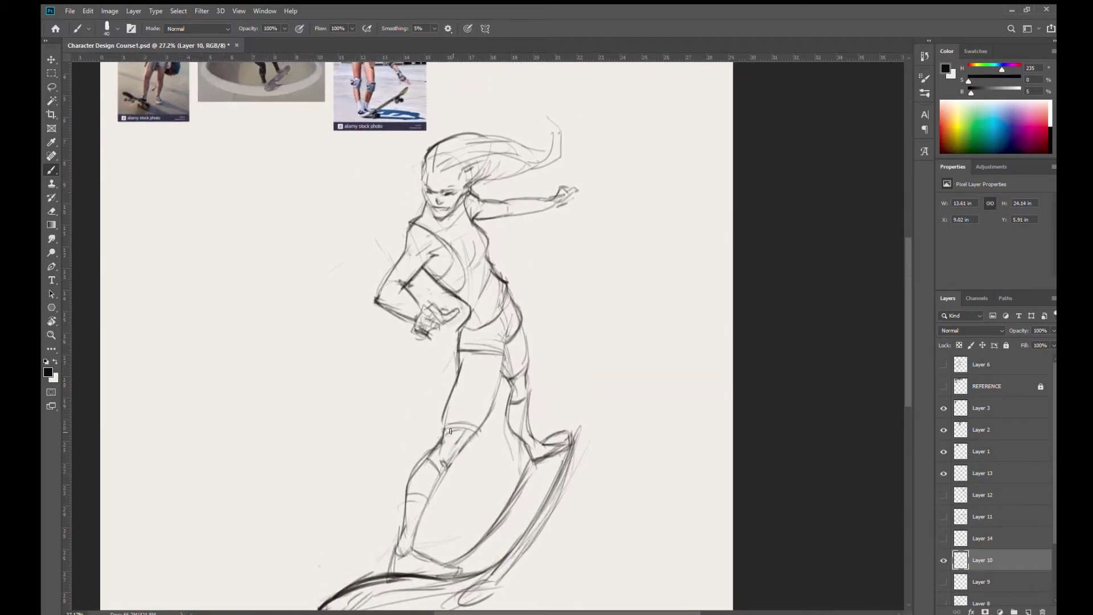
# Examine the knee, elbow and wrist pads worn by the helmeted skater in the third reference photo.
pyautogui.moveTo(449, 170); pyautogui.dragTo(484, 343)
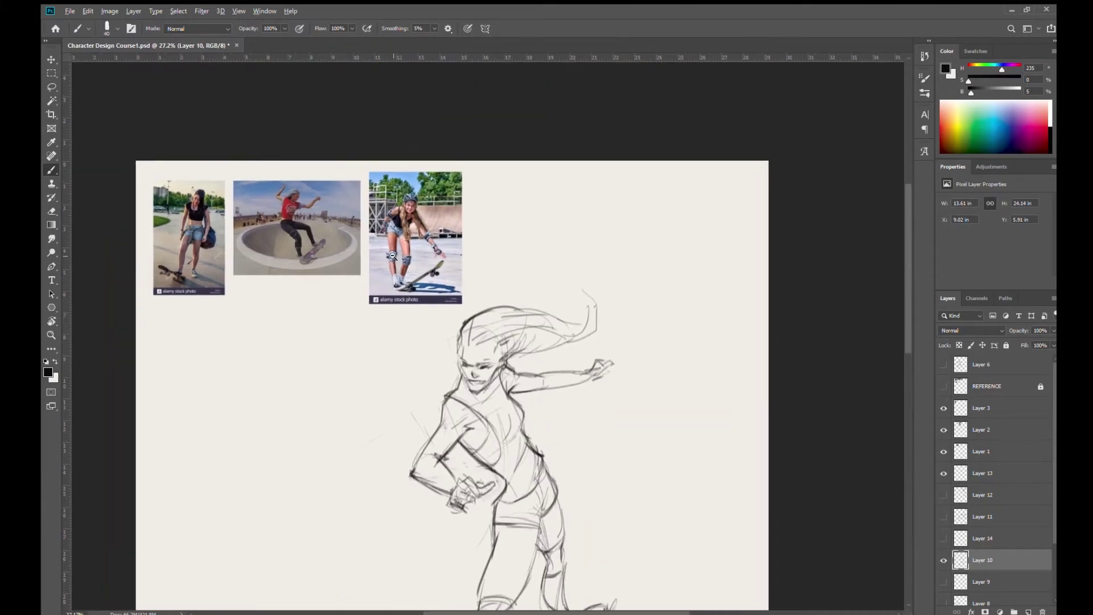
pyautogui.moveTo(393, 258); pyautogui.dragTo(454, 317)
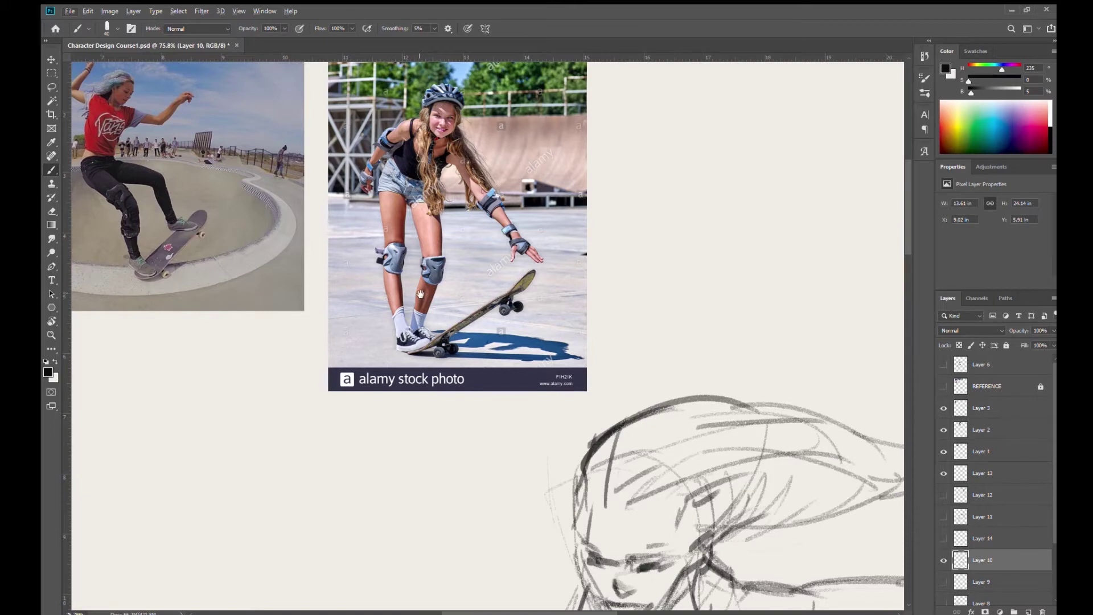
pyautogui.moveTo(426, 297); pyautogui.dragTo(428, 265)
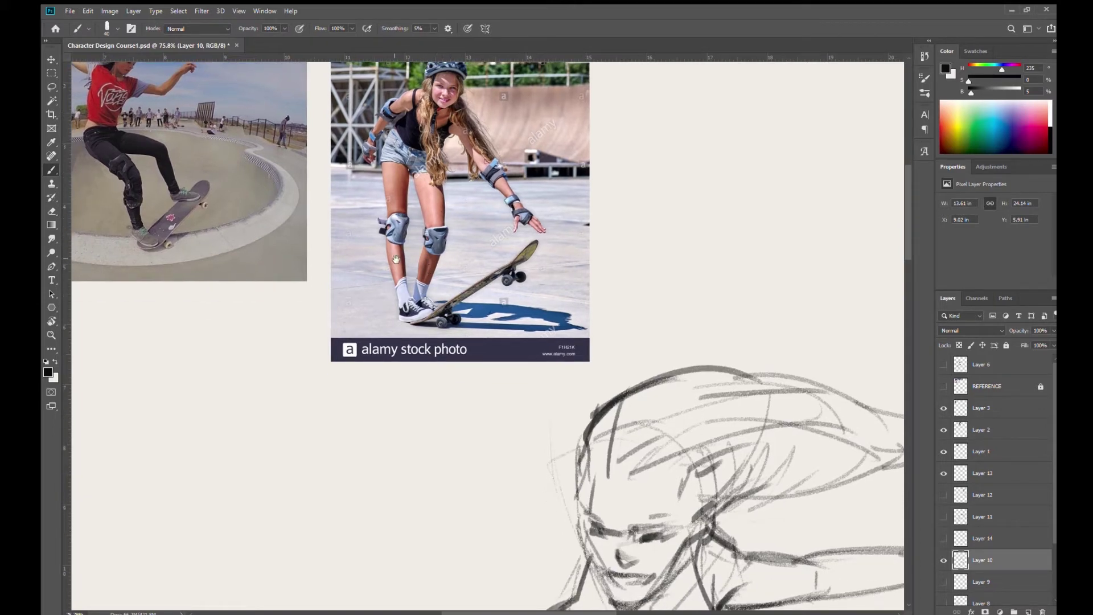
pyautogui.moveTo(425, 240); pyautogui.dragTo(410, 288)
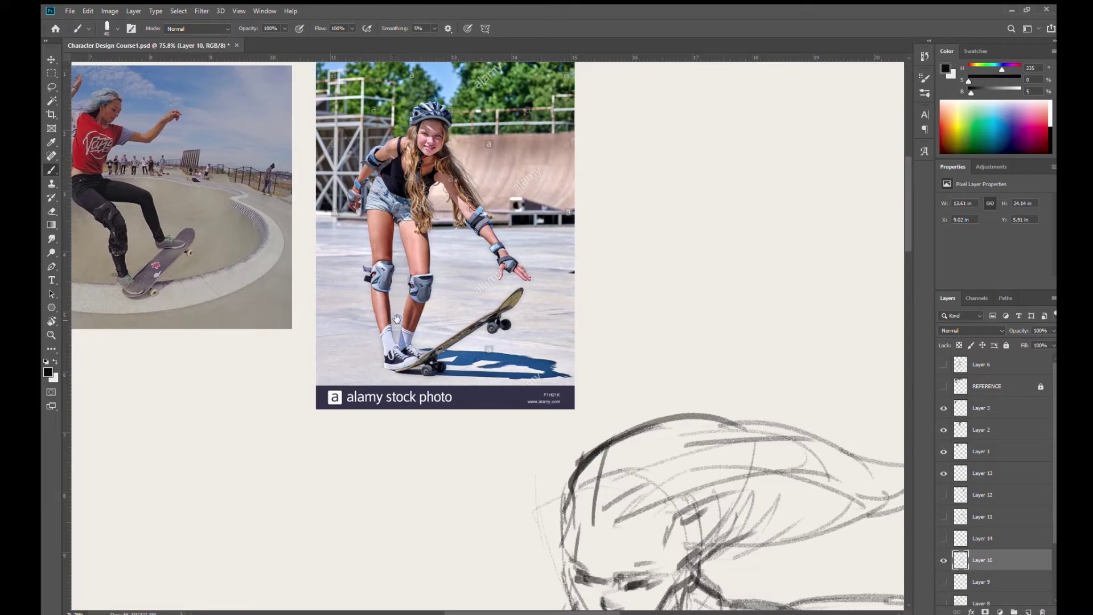
pyautogui.moveTo(430, 397); pyautogui.dragTo(347, 324)
pyautogui.moveTo(435, 364); pyautogui.dragTo(389, 357)
pyautogui.moveTo(477, 557)
pyautogui.mouseDown()
pyautogui.moveTo(451, 400)
pyautogui.moveTo(449, 428)
pyautogui.moveTo(401, 432)
pyautogui.mouseUp()
pyautogui.moveTo(489, 387); pyautogui.dragTo(577, 367)
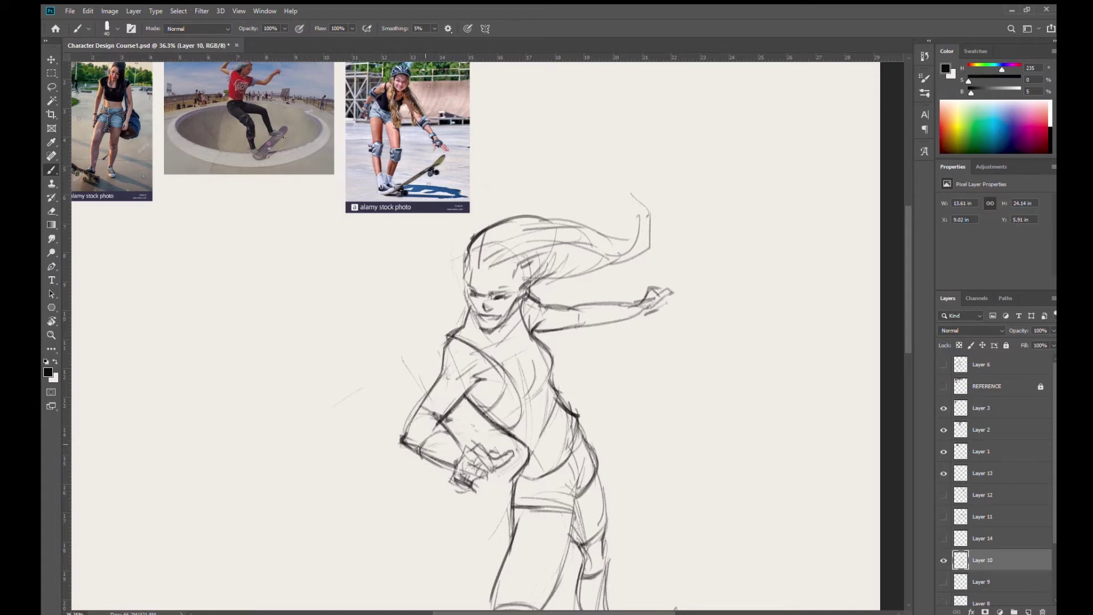
# Draw elbow pads around the bent arm's elbow and on the outstretched arm.
pyautogui.moveTo(408, 426)
pyautogui.mouseDown()
pyautogui.moveTo(430, 413)
pyautogui.moveTo(442, 421)
pyautogui.mouseUp()
pyautogui.moveTo(415, 413); pyautogui.dragTo(422, 433)
pyautogui.moveTo(541, 408); pyautogui.dragTo(483, 431)
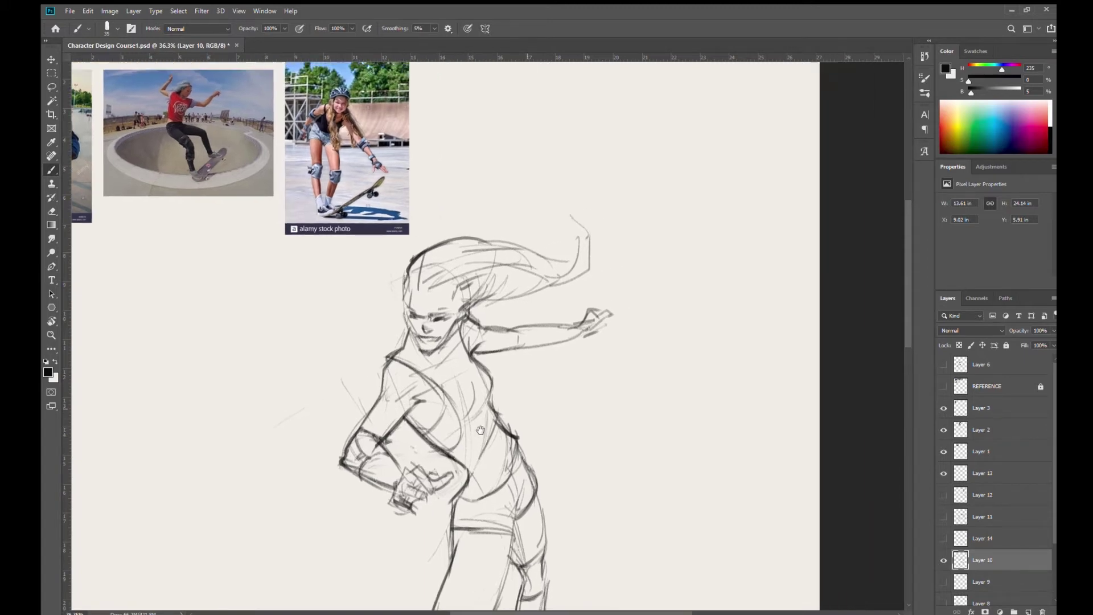
pyautogui.moveTo(517, 369); pyautogui.dragTo(517, 410)
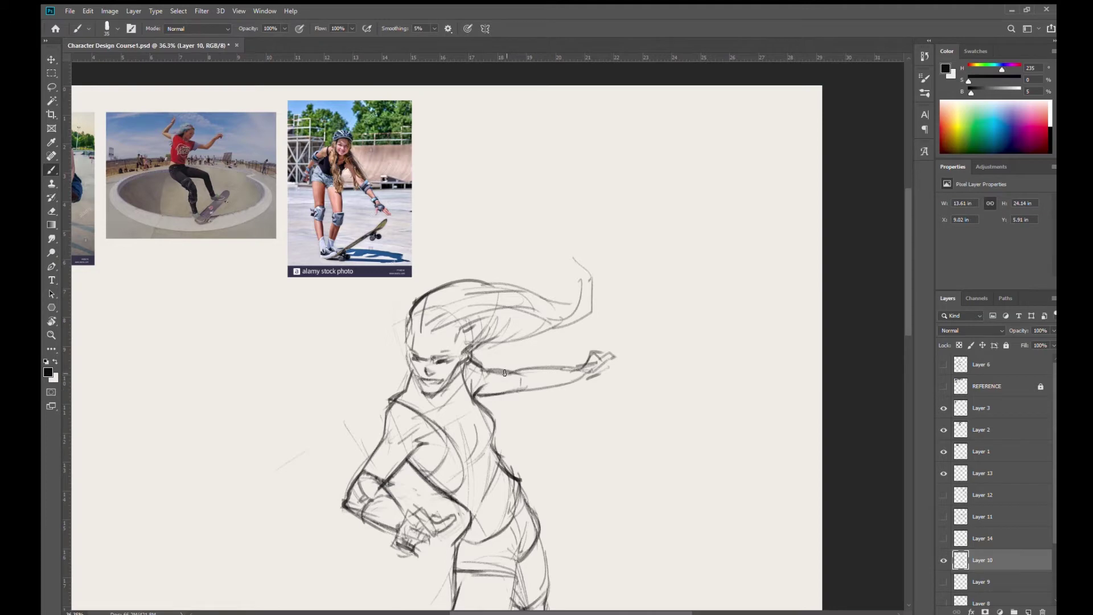
pyautogui.moveTo(504, 370)
pyautogui.mouseDown()
pyautogui.moveTo(501, 391)
pyautogui.moveTo(525, 392)
pyautogui.moveTo(534, 370)
pyautogui.moveTo(532, 385)
pyautogui.moveTo(505, 394)
pyautogui.moveTo(519, 394)
pyautogui.moveTo(530, 369)
pyautogui.moveTo(506, 380)
pyautogui.moveTo(543, 425)
pyautogui.mouseUp()
# Sketch a small side-view pad study, an oval with a hooked inner line and a dot, beneath the reference photos.
pyautogui.moveTo(372, 279); pyautogui.dragTo(421, 341)
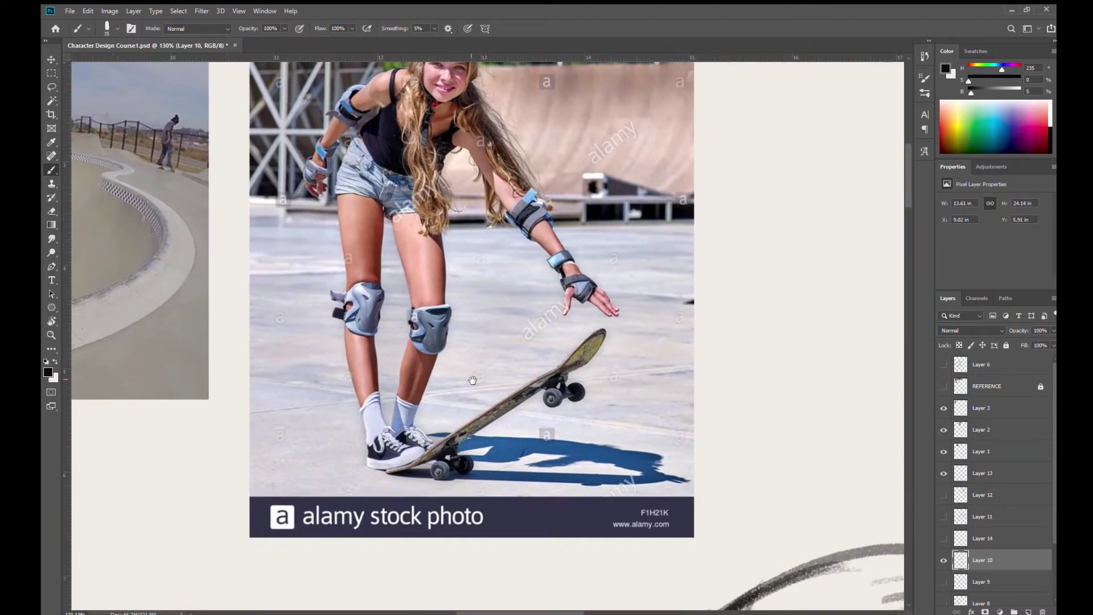
pyautogui.moveTo(457, 373); pyautogui.dragTo(425, 341)
pyautogui.moveTo(394, 376); pyautogui.dragTo(409, 390)
pyautogui.moveTo(317, 443); pyautogui.dragTo(411, 387)
pyautogui.moveTo(326, 421)
pyautogui.mouseDown()
pyautogui.moveTo(353, 379)
pyautogui.moveTo(419, 405)
pyautogui.moveTo(421, 504)
pyautogui.mouseUp()
pyautogui.moveTo(324, 425)
pyautogui.mouseDown()
pyautogui.moveTo(310, 486)
pyautogui.moveTo(358, 561)
pyautogui.moveTo(427, 483)
pyautogui.mouseUp()
pyautogui.moveTo(336, 543)
pyautogui.mouseDown()
pyautogui.moveTo(308, 456)
pyautogui.moveTo(329, 419)
pyautogui.moveTo(363, 391)
pyautogui.moveTo(422, 438)
pyautogui.mouseUp()
pyautogui.moveTo(424, 494); pyautogui.dragTo(370, 556)
pyautogui.moveTo(311, 454)
pyautogui.mouseDown()
pyautogui.moveTo(345, 484)
pyautogui.moveTo(375, 562)
pyautogui.mouseUp()
pyautogui.moveTo(341, 462)
pyautogui.mouseDown()
pyautogui.moveTo(320, 459)
pyautogui.moveTo(346, 404)
pyautogui.moveTo(361, 400)
pyautogui.moveTo(424, 436)
pyautogui.moveTo(370, 549)
pyautogui.moveTo(337, 478)
pyautogui.moveTo(366, 556)
pyautogui.moveTo(338, 462)
pyautogui.moveTo(357, 544)
pyautogui.mouseUp()
pyautogui.moveTo(338, 464); pyautogui.dragTo(370, 561)
pyautogui.moveTo(423, 435); pyautogui.dragTo(426, 453)
pyautogui.moveTo(313, 433); pyautogui.dragTo(380, 384)
pyautogui.moveTo(397, 445); pyautogui.dragTo(321, 410)
pyautogui.moveTo(450, 524); pyautogui.dragTo(349, 424)
# Darken the bent arm's inner forearm line and try out strokes on its hand, undoing the unwanted ones.
pyautogui.moveTo(461, 465)
pyautogui.mouseDown()
pyautogui.moveTo(489, 382)
pyautogui.moveTo(502, 418)
pyautogui.mouseUp()
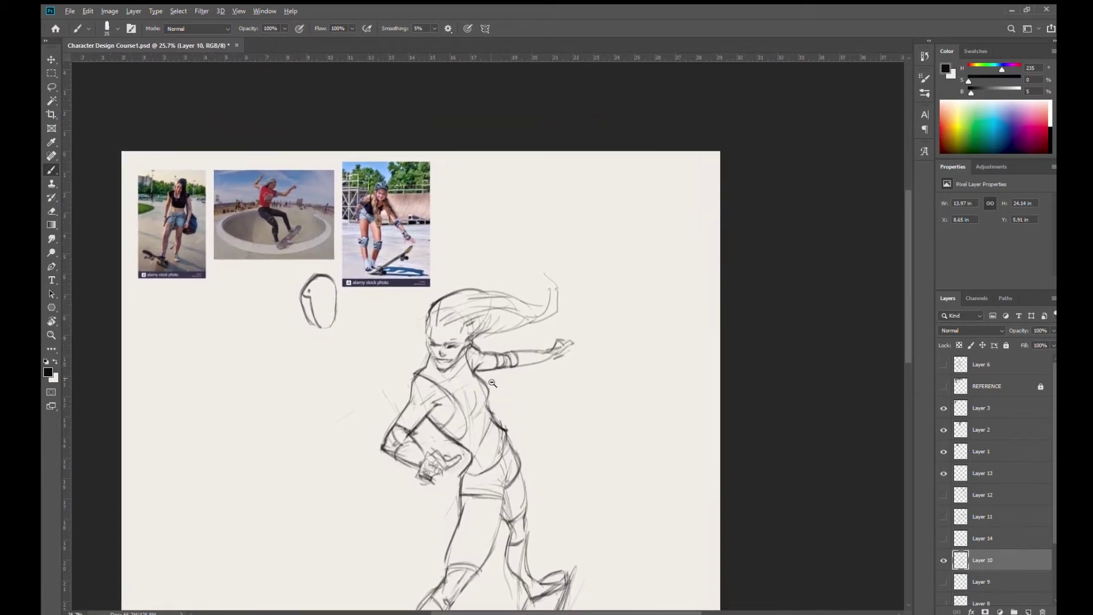
pyautogui.moveTo(398, 456); pyautogui.dragTo(409, 456)
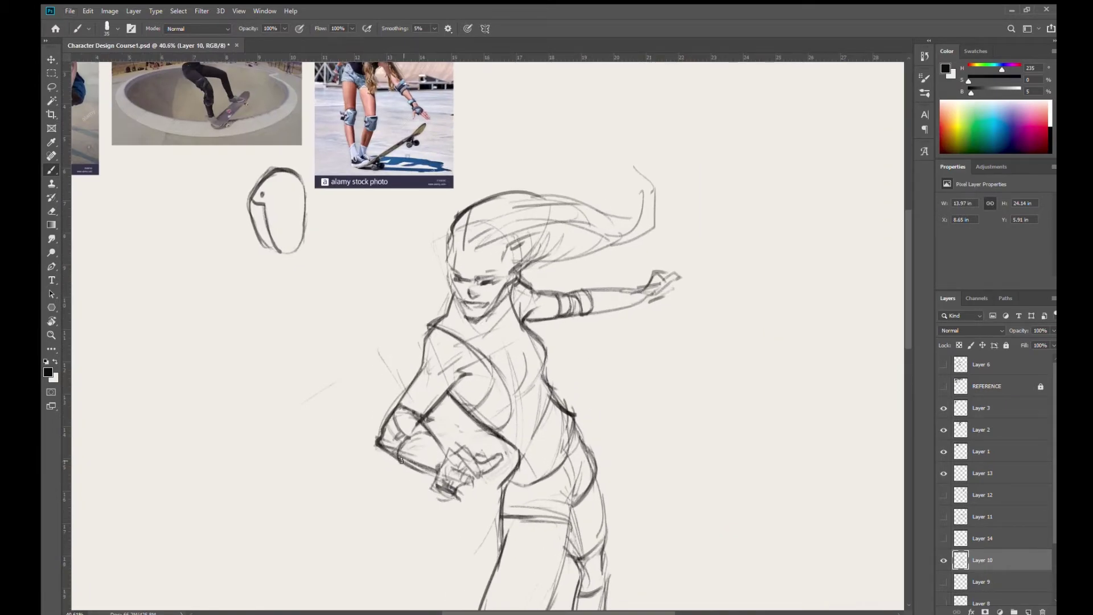
pyautogui.moveTo(418, 416); pyautogui.dragTo(446, 456)
pyautogui.moveTo(453, 462)
pyautogui.mouseDown()
pyautogui.moveTo(453, 451)
pyautogui.moveTo(473, 485)
pyautogui.moveTo(460, 498)
pyautogui.moveTo(450, 492)
pyautogui.moveTo(462, 473)
pyautogui.mouseUp()
pyautogui.hotkey('ctrl', 'z')
pyautogui.hotkey('ctrl', 'z')
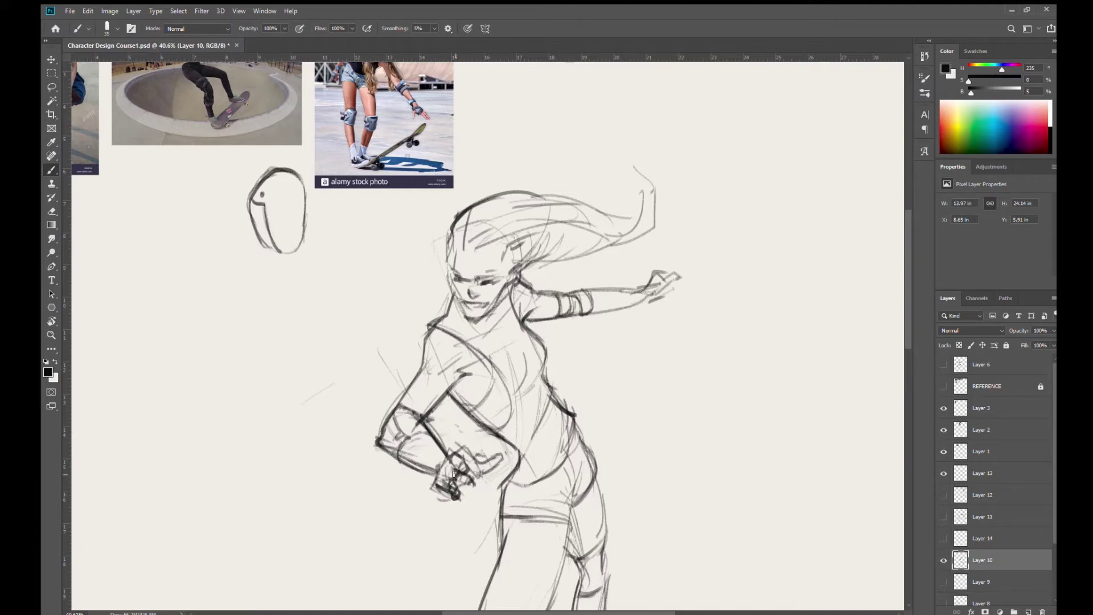
# Erase the bent arm's rough hand and redraw it as a fist with a guard around the forearm.
pyautogui.moveTo(451, 455)
pyautogui.mouseDown()
pyautogui.moveTo(474, 459)
pyautogui.moveTo(463, 467)
pyautogui.moveTo(476, 470)
pyautogui.moveTo(460, 490)
pyautogui.moveTo(451, 479)
pyautogui.moveTo(467, 487)
pyautogui.moveTo(462, 475)
pyautogui.moveTo(456, 492)
pyautogui.moveTo(504, 453)
pyautogui.mouseUp()
pyautogui.moveTo(451, 371); pyautogui.dragTo(467, 252)
pyautogui.moveTo(485, 419)
pyautogui.mouseDown()
pyautogui.moveTo(505, 468)
pyautogui.moveTo(460, 380)
pyautogui.moveTo(486, 421)
pyautogui.moveTo(483, 364)
pyautogui.moveTo(482, 400)
pyautogui.moveTo(468, 414)
pyautogui.moveTo(486, 430)
pyautogui.mouseUp()
pyautogui.press('e')
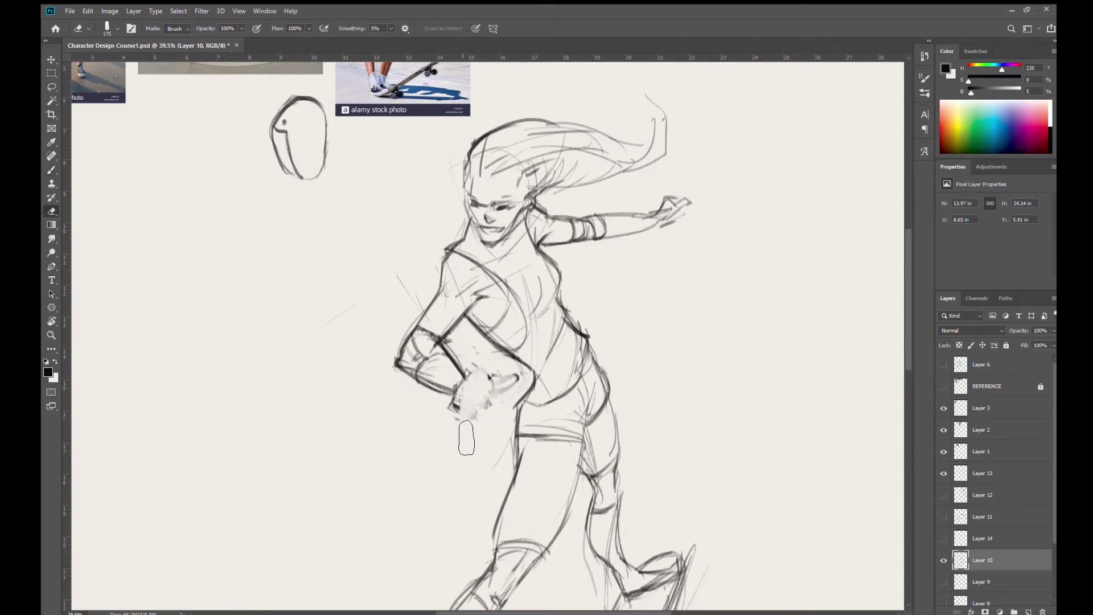
pyautogui.press('b')
pyautogui.moveTo(447, 407)
pyautogui.mouseDown()
pyautogui.moveTo(456, 389)
pyautogui.moveTo(450, 400)
pyautogui.moveTo(479, 369)
pyautogui.moveTo(450, 394)
pyautogui.moveTo(481, 372)
pyautogui.mouseUp()
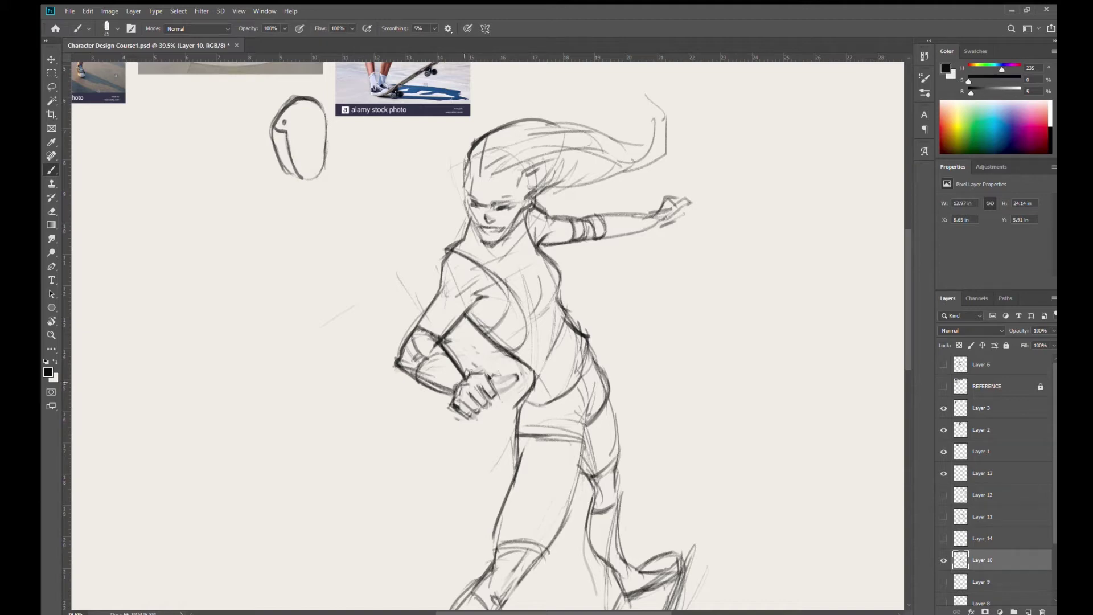
pyautogui.moveTo(488, 377)
pyautogui.mouseDown()
pyautogui.moveTo(513, 377)
pyautogui.moveTo(498, 391)
pyautogui.moveTo(515, 378)
pyautogui.moveTo(458, 414)
pyautogui.moveTo(481, 391)
pyautogui.mouseUp()
pyautogui.moveTo(429, 376)
pyautogui.mouseDown()
pyautogui.moveTo(444, 355)
pyautogui.moveTo(431, 385)
pyautogui.moveTo(446, 357)
pyautogui.moveTo(431, 384)
pyautogui.moveTo(434, 369)
pyautogui.moveTo(447, 377)
pyautogui.moveTo(437, 362)
pyautogui.moveTo(453, 362)
pyautogui.moveTo(436, 364)
pyautogui.moveTo(430, 385)
pyautogui.moveTo(414, 370)
pyautogui.moveTo(431, 355)
pyautogui.mouseUp()
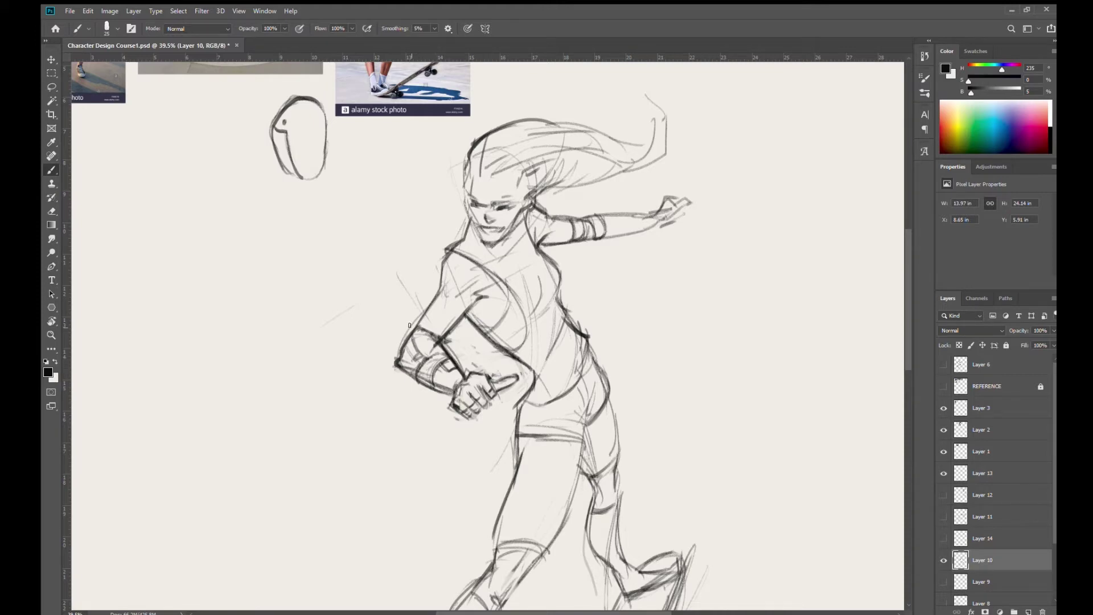
# Define the top's wide armhole with bold curved lines and darken the corner beneath it.
pyautogui.moveTo(544, 348); pyautogui.dragTo(494, 342)
pyautogui.scroll(5, 494, 343)
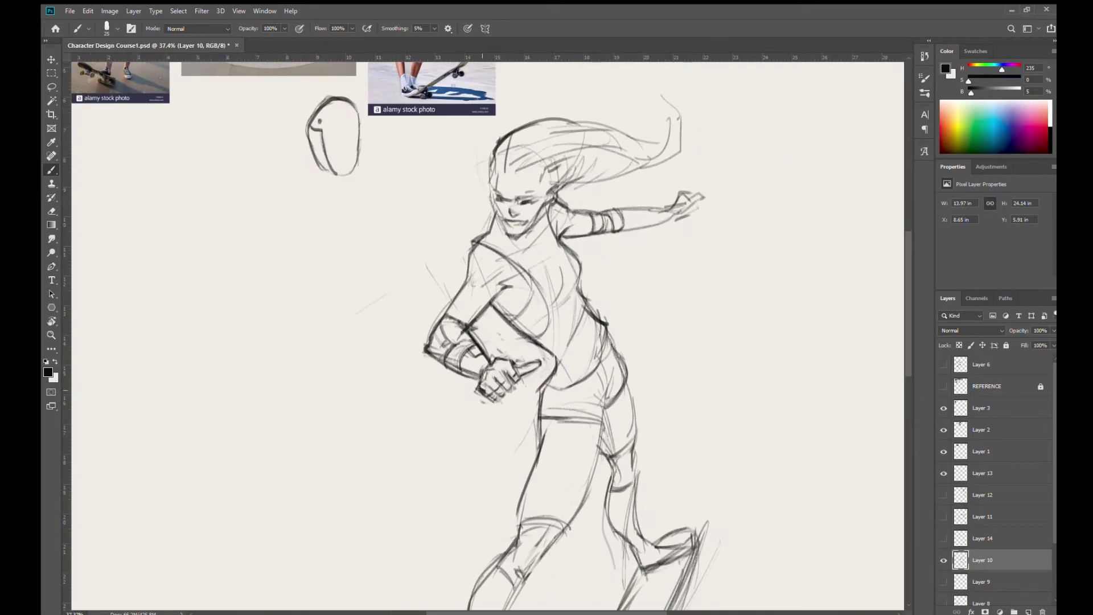
pyautogui.moveTo(464, 372)
pyautogui.mouseDown()
pyautogui.moveTo(478, 388)
pyautogui.moveTo(507, 381)
pyautogui.moveTo(470, 467)
pyautogui.mouseUp()
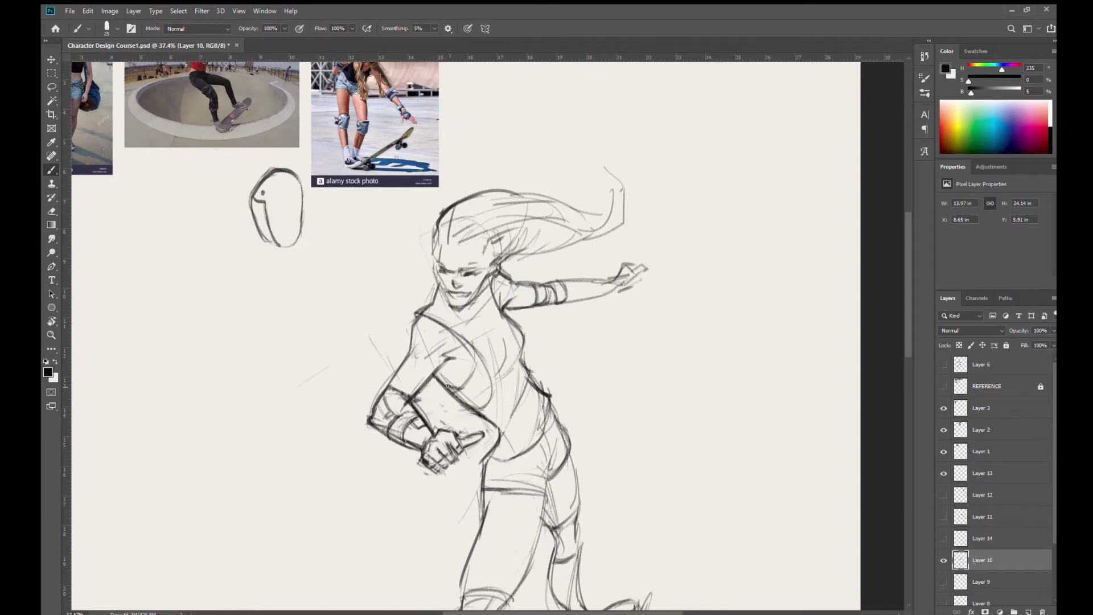
pyautogui.moveTo(473, 348)
pyautogui.mouseDown()
pyautogui.moveTo(465, 383)
pyautogui.moveTo(476, 361)
pyautogui.moveTo(448, 389)
pyautogui.moveTo(482, 399)
pyautogui.mouseUp()
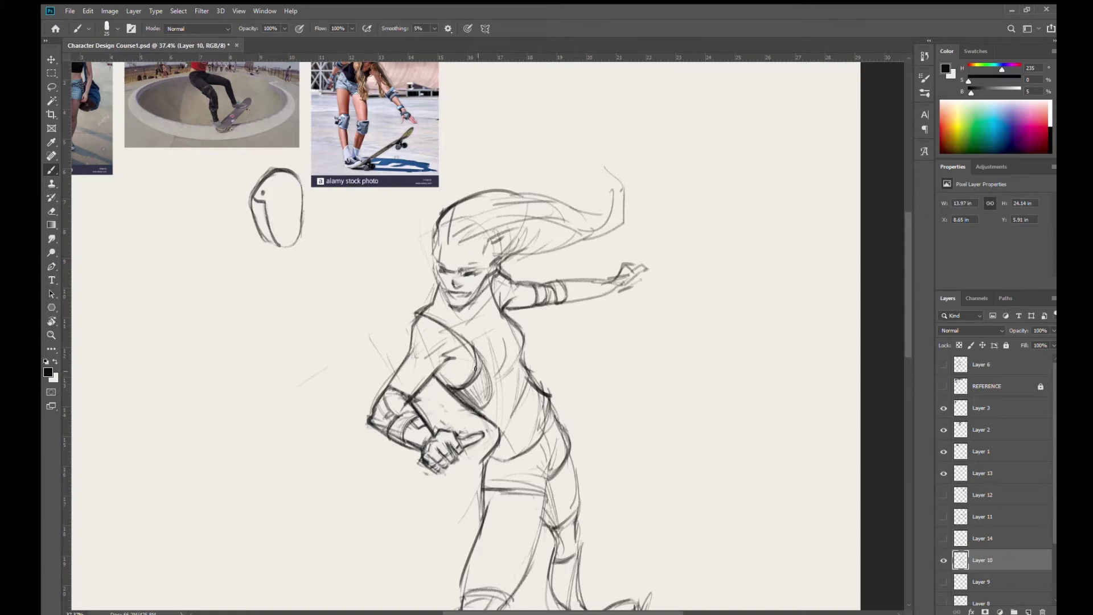
pyautogui.moveTo(482, 297)
pyautogui.mouseDown()
pyautogui.moveTo(415, 274)
pyautogui.moveTo(437, 304)
pyautogui.mouseUp()
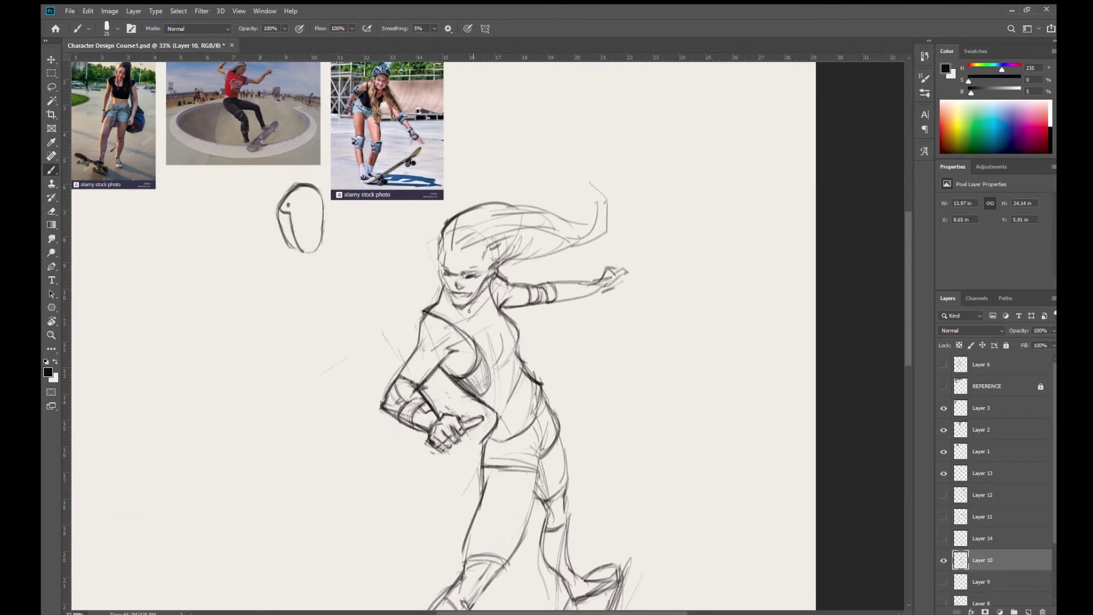
pyautogui.moveTo(509, 315)
pyautogui.mouseDown()
pyautogui.moveTo(445, 320)
pyautogui.moveTo(483, 362)
pyautogui.moveTo(471, 338)
pyautogui.moveTo(484, 383)
pyautogui.moveTo(488, 361)
pyautogui.moveTo(482, 397)
pyautogui.mouseUp()
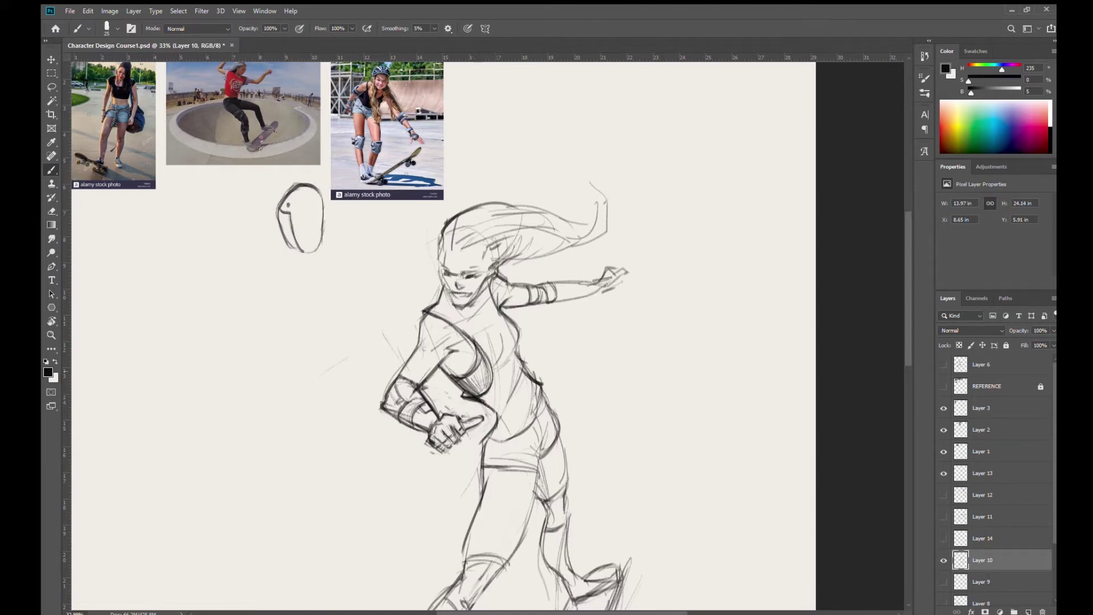
# Start a collar line beside the jaw, undo the stray strokes and switch to erasing around the neck.
pyautogui.moveTo(506, 350)
pyautogui.mouseDown()
pyautogui.moveTo(495, 394)
pyautogui.moveTo(504, 360)
pyautogui.moveTo(444, 292)
pyautogui.mouseUp()
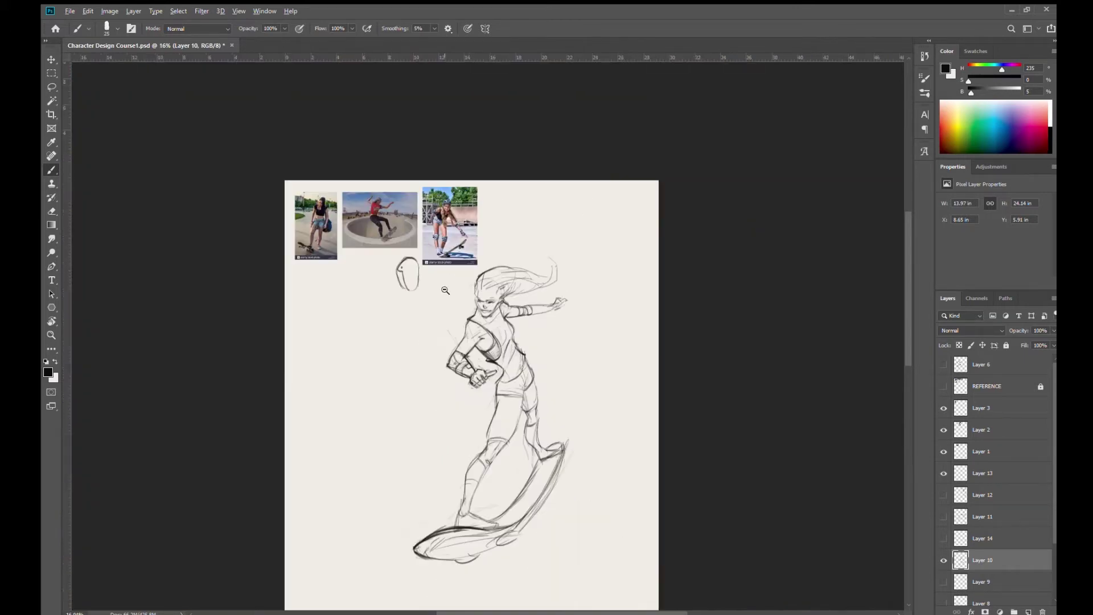
pyautogui.moveTo(494, 326); pyautogui.dragTo(541, 396)
pyautogui.scroll(1, 499, 319)
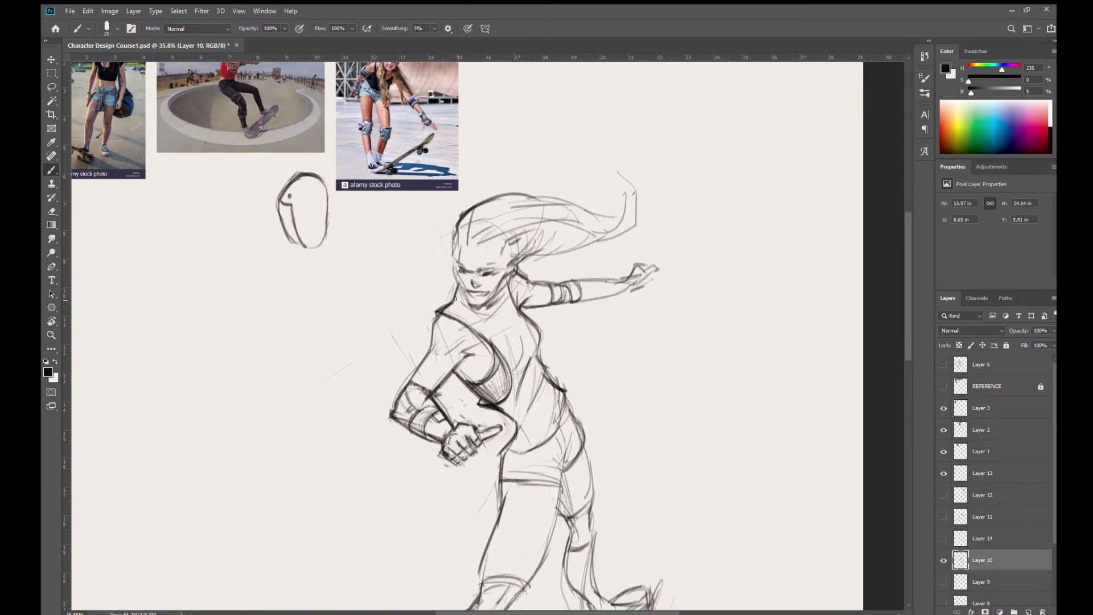
pyautogui.moveTo(442, 289)
pyautogui.mouseDown()
pyautogui.moveTo(455, 300)
pyautogui.moveTo(441, 267)
pyautogui.mouseUp()
pyautogui.hotkey('ctrl', 'z')
pyautogui.hotkey('ctrl', 'z')
pyautogui.press('e')
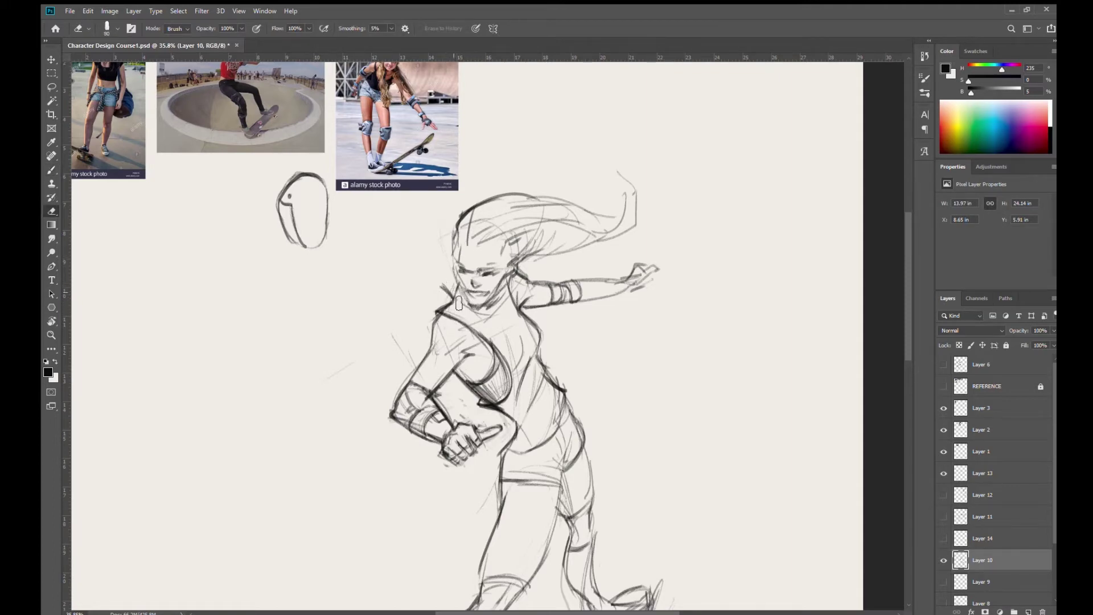
# Draw a raised collar wrapping from the near shoulder around the jaw and neck.
pyautogui.press('b')
pyautogui.moveTo(449, 301)
pyautogui.mouseDown()
pyautogui.moveTo(439, 295)
pyautogui.moveTo(445, 273)
pyautogui.moveTo(441, 304)
pyautogui.moveTo(452, 306)
pyautogui.mouseUp()
pyautogui.moveTo(460, 289)
pyautogui.mouseDown()
pyautogui.moveTo(438, 299)
pyautogui.moveTo(443, 281)
pyautogui.moveTo(440, 292)
pyautogui.mouseUp()
pyautogui.moveTo(448, 279)
pyautogui.mouseDown()
pyautogui.moveTo(459, 301)
pyautogui.moveTo(437, 282)
pyautogui.moveTo(445, 270)
pyautogui.moveTo(458, 292)
pyautogui.moveTo(434, 276)
pyautogui.moveTo(453, 272)
pyautogui.moveTo(433, 276)
pyautogui.moveTo(474, 309)
pyautogui.moveTo(442, 279)
pyautogui.moveTo(433, 294)
pyautogui.moveTo(456, 311)
pyautogui.moveTo(452, 286)
pyautogui.mouseUp()
pyautogui.press('e')
pyautogui.press('b')
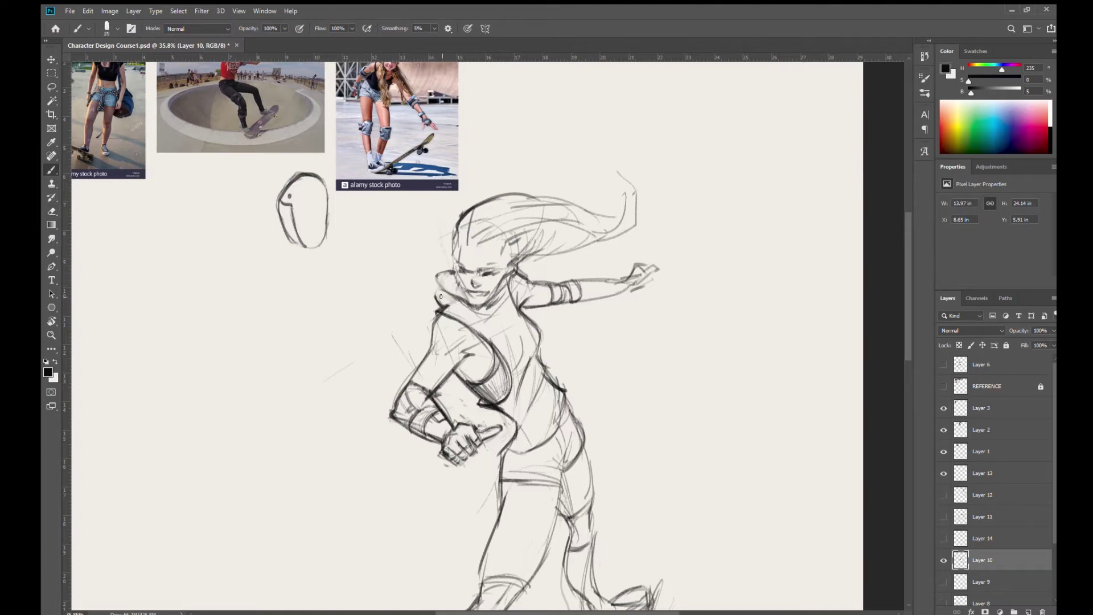
pyautogui.moveTo(436, 273)
pyautogui.mouseDown()
pyautogui.moveTo(435, 298)
pyautogui.moveTo(465, 309)
pyautogui.moveTo(464, 310)
pyautogui.mouseUp()
pyautogui.moveTo(545, 355)
pyautogui.mouseDown()
pyautogui.moveTo(560, 317)
pyautogui.moveTo(562, 325)
pyautogui.mouseUp()
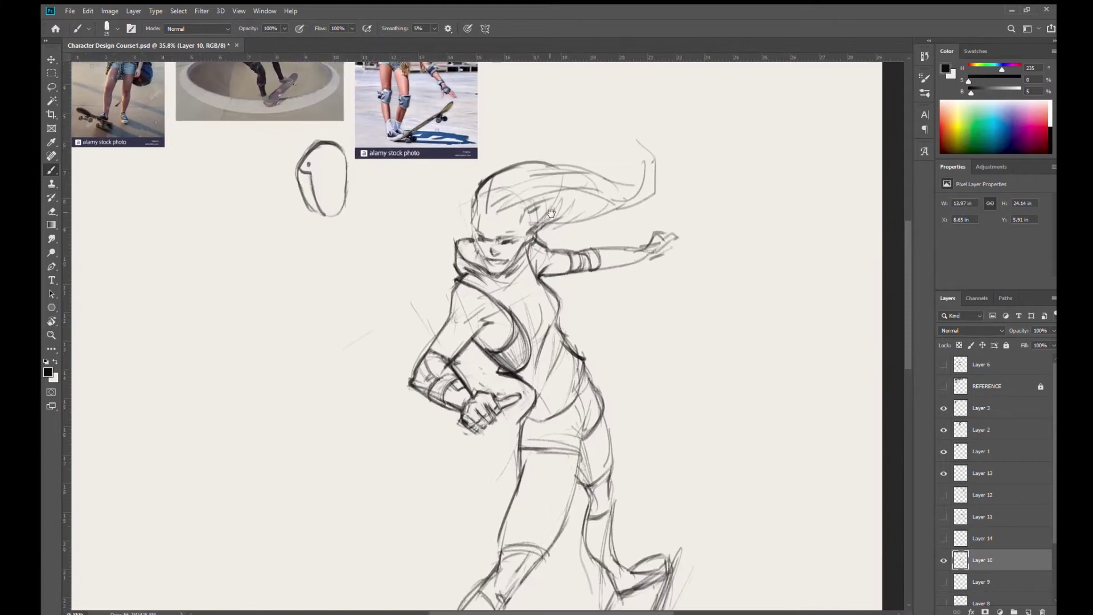
pyautogui.moveTo(536, 277); pyautogui.dragTo(534, 246)
pyautogui.moveTo(480, 202); pyautogui.dragTo(485, 213)
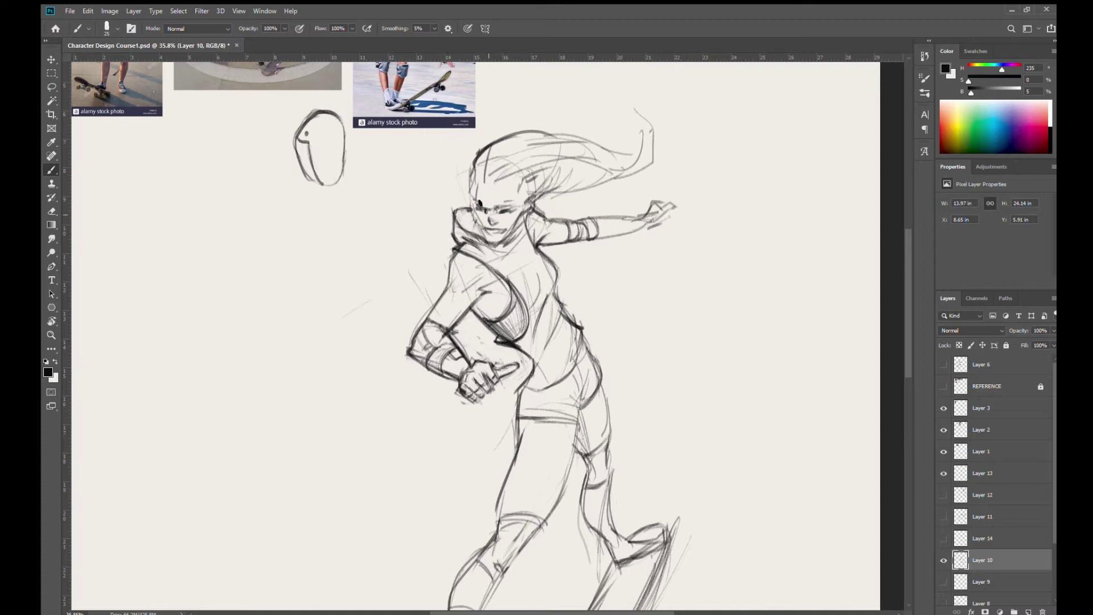
pyautogui.hotkey('ctrl', 'z')
pyautogui.hotkey('ctrl', 'z')
pyautogui.moveTo(659, 329); pyautogui.dragTo(711, 310)
pyautogui.hotkey('ctrl', 'z')
pyautogui.moveTo(599, 309); pyautogui.dragTo(639, 341)
pyautogui.hotkey('ctrl', 'z')
# Strengthen the lines of the raised collar around the skater's jaw.
pyautogui.moveTo(593, 386)
pyautogui.mouseDown()
pyautogui.moveTo(632, 407)
pyautogui.moveTo(602, 336)
pyautogui.moveTo(578, 212)
pyautogui.mouseUp()
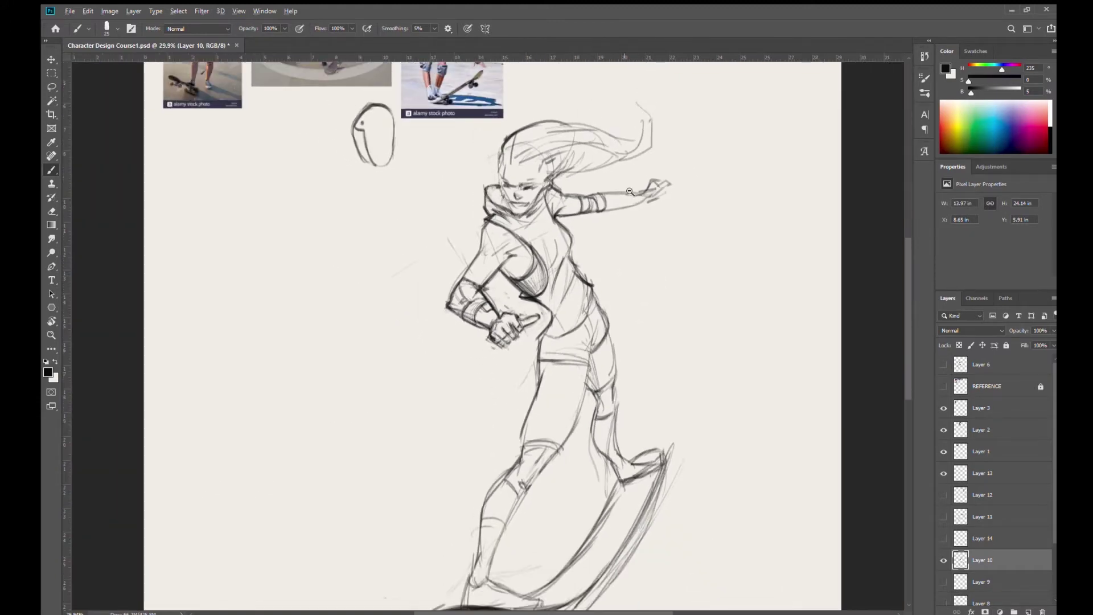
pyautogui.scroll(1, 595, 219)
pyautogui.scroll(1, 499, 220)
pyautogui.moveTo(491, 214)
pyautogui.mouseDown()
pyautogui.moveTo(509, 219)
pyautogui.moveTo(493, 212)
pyautogui.moveTo(499, 181)
pyautogui.mouseUp()
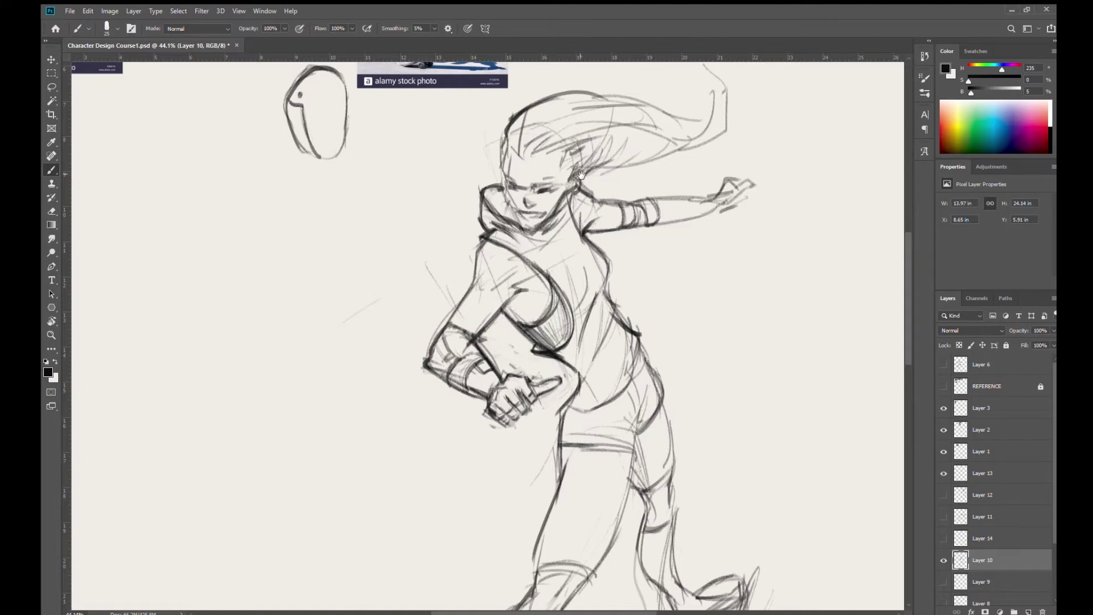
pyautogui.moveTo(576, 174); pyautogui.dragTo(551, 34)
pyautogui.moveTo(625, 213); pyautogui.dragTo(581, 237)
pyautogui.moveTo(545, 283); pyautogui.dragTo(557, 297)
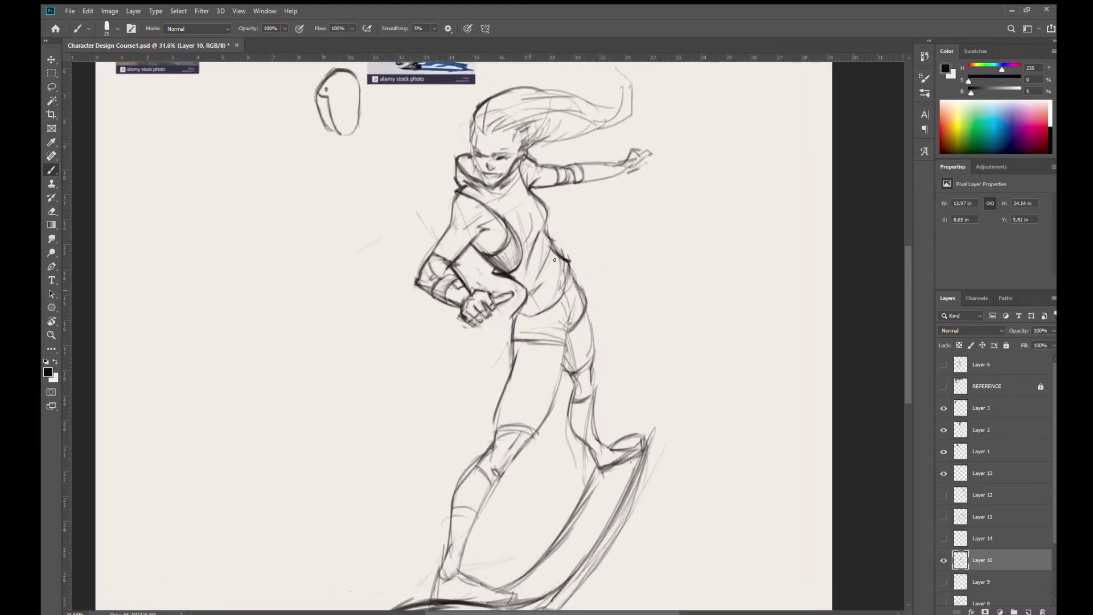
# Draw a bold curved lower hem for the top across the skater's hips, with its front corner beside the near hand.
pyautogui.moveTo(517, 309)
pyautogui.mouseDown()
pyautogui.moveTo(537, 315)
pyautogui.moveTo(570, 279)
pyautogui.moveTo(564, 300)
pyautogui.moveTo(517, 309)
pyautogui.moveTo(544, 307)
pyautogui.mouseUp()
pyautogui.press('e')
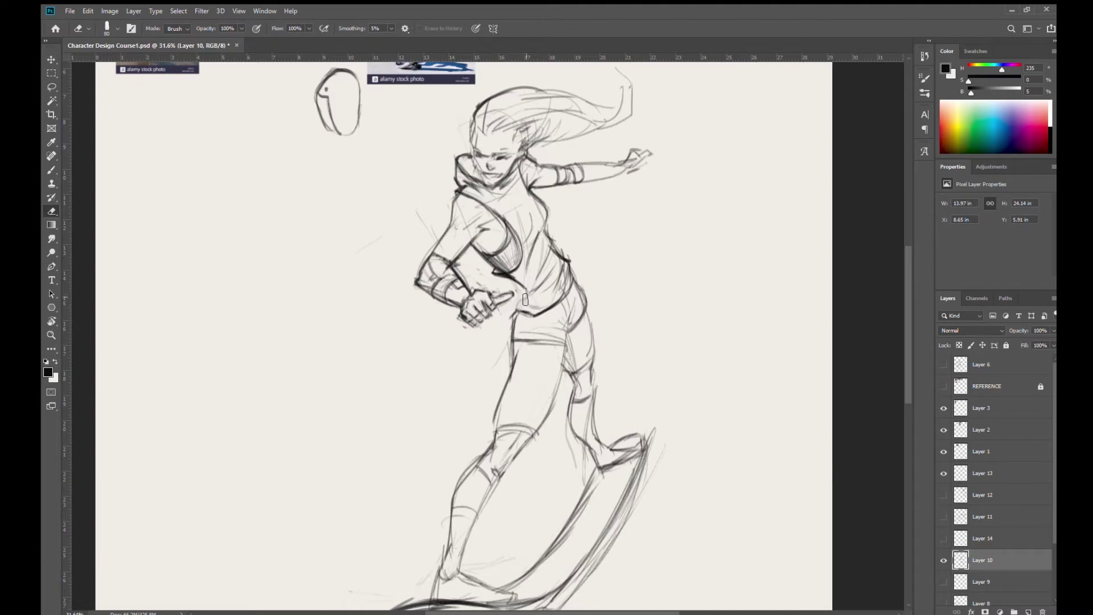
pyautogui.press('b')
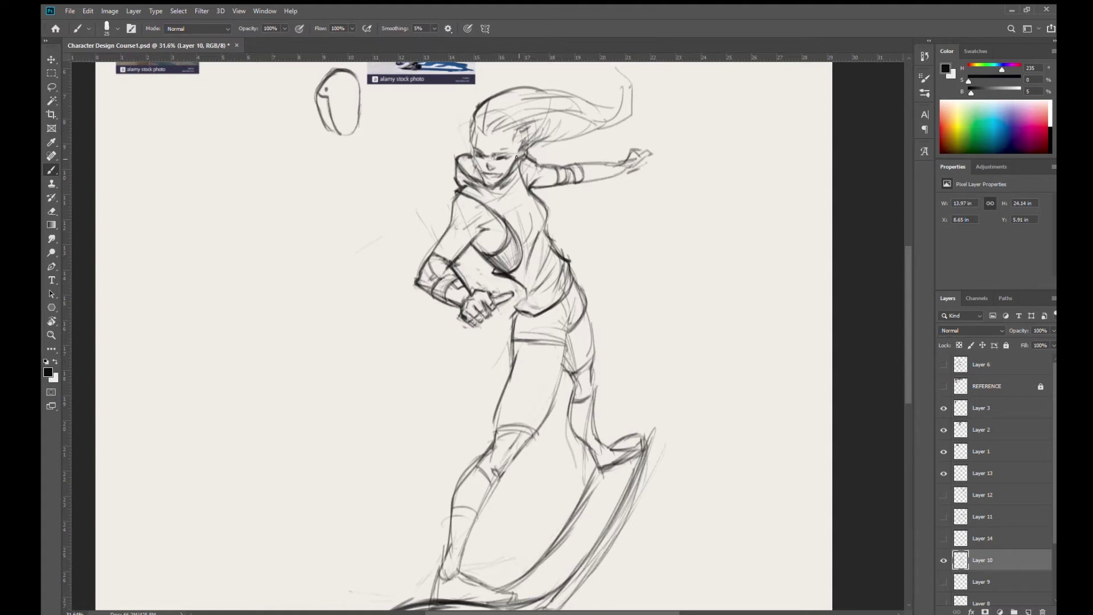
pyautogui.scroll(2, 532, 208)
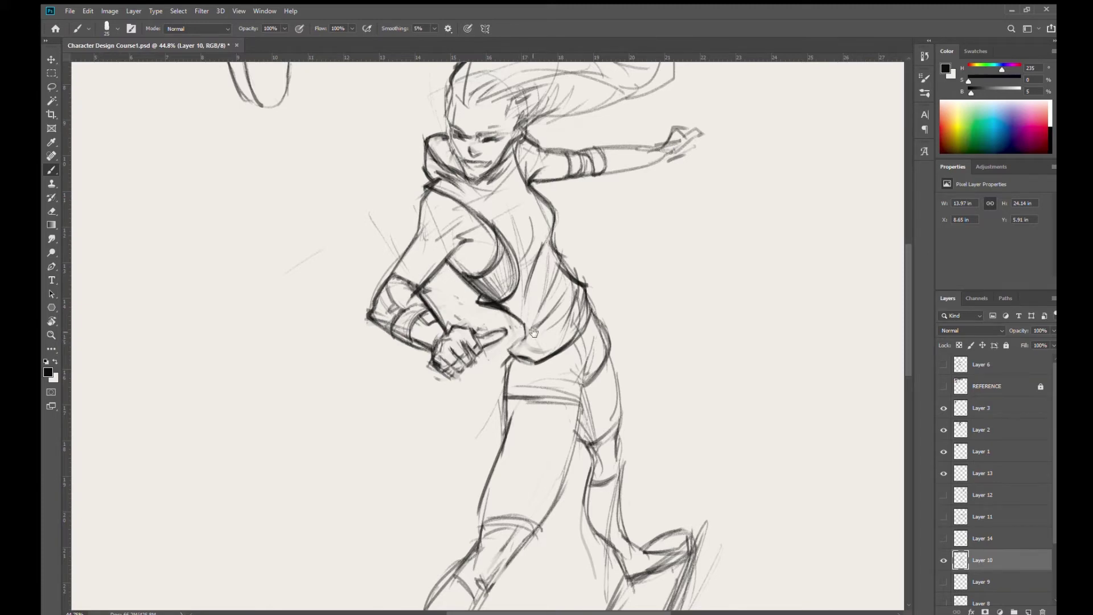
pyautogui.moveTo(535, 333)
pyautogui.mouseDown()
pyautogui.moveTo(546, 256)
pyautogui.moveTo(538, 297)
pyautogui.mouseUp()
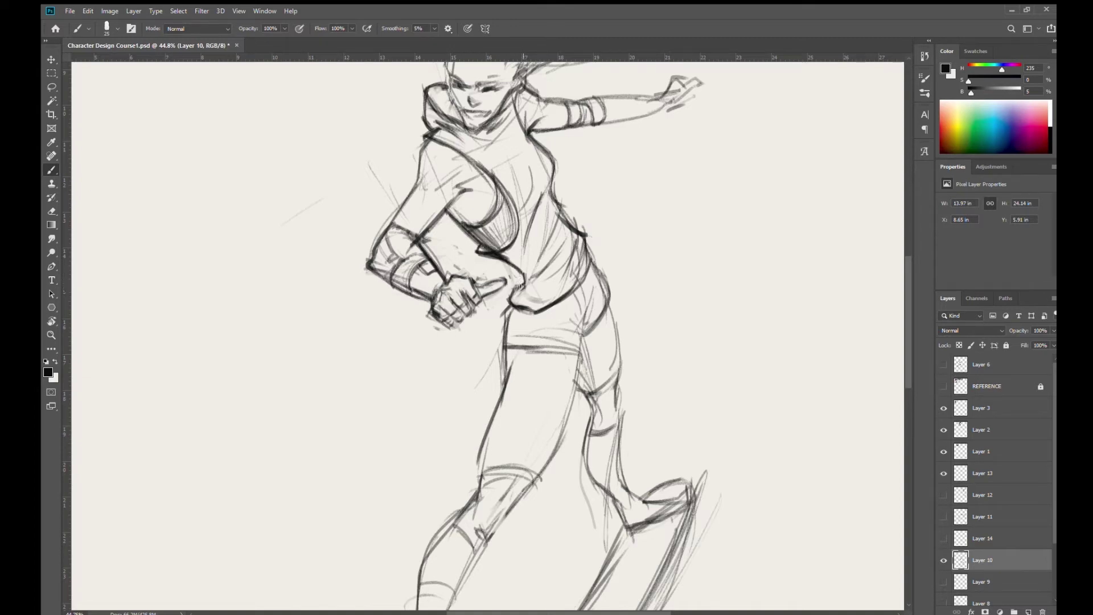
pyautogui.moveTo(515, 287); pyautogui.dragTo(511, 303)
# Erase the rough lines between the near hand and the waist, and redraw the front edge of the top down to the hem.
pyautogui.scroll(5, 515, 295)
pyautogui.press('e')
pyautogui.moveTo(523, 296)
pyautogui.mouseDown()
pyautogui.moveTo(534, 321)
pyautogui.moveTo(539, 306)
pyautogui.moveTo(514, 320)
pyautogui.moveTo(566, 295)
pyautogui.moveTo(499, 325)
pyautogui.mouseUp()
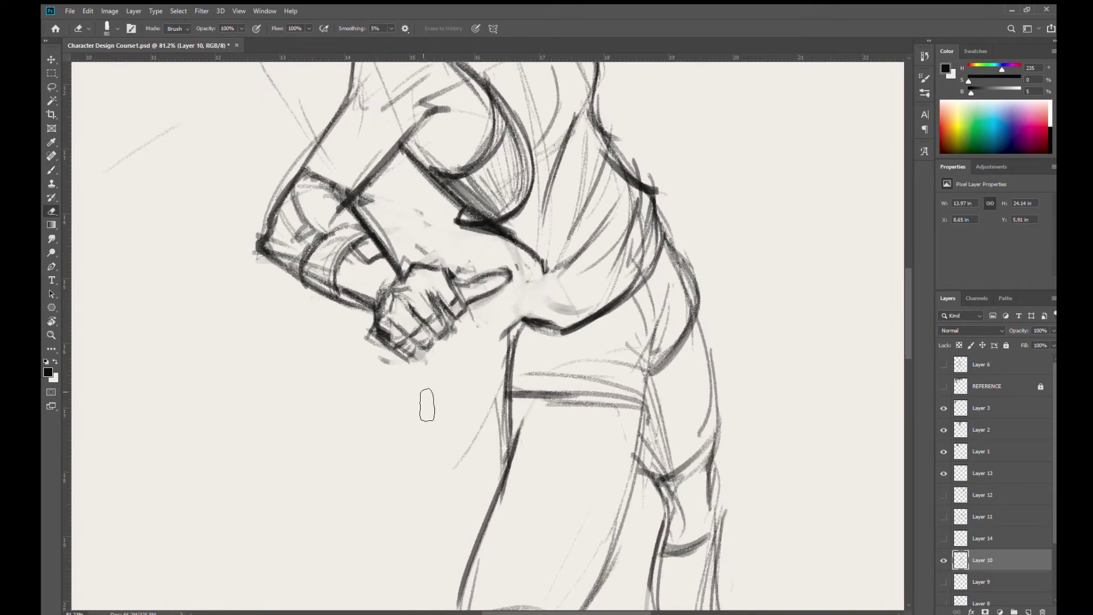
pyautogui.press('b')
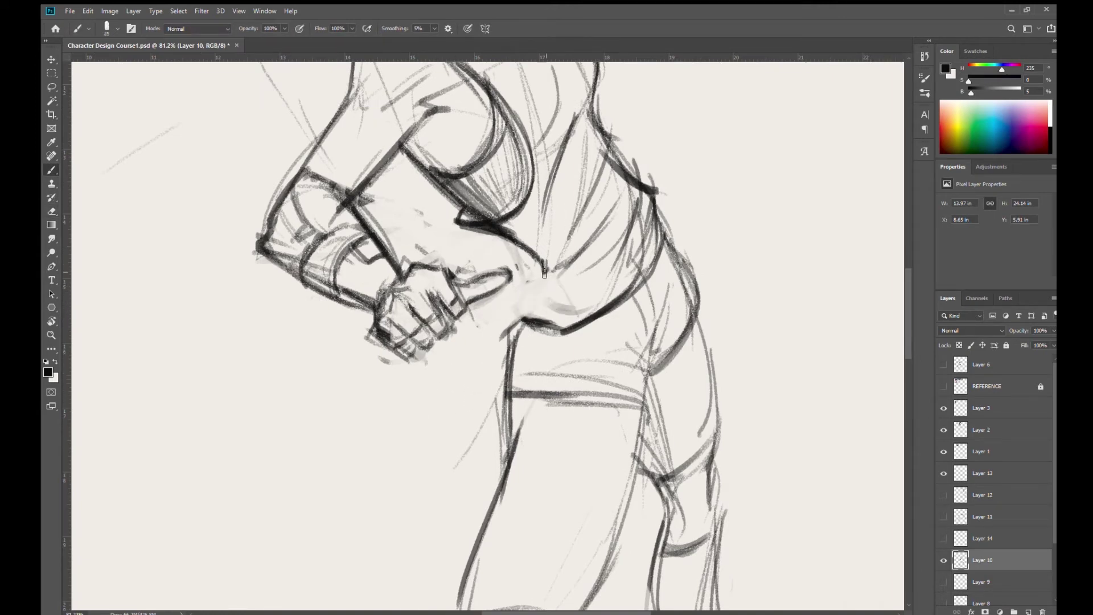
pyautogui.moveTo(544, 282)
pyautogui.mouseDown()
pyautogui.moveTo(504, 371)
pyautogui.moveTo(510, 343)
pyautogui.mouseUp()
pyautogui.moveTo(557, 253); pyautogui.dragTo(501, 251)
pyautogui.moveTo(562, 271); pyautogui.dragTo(550, 251)
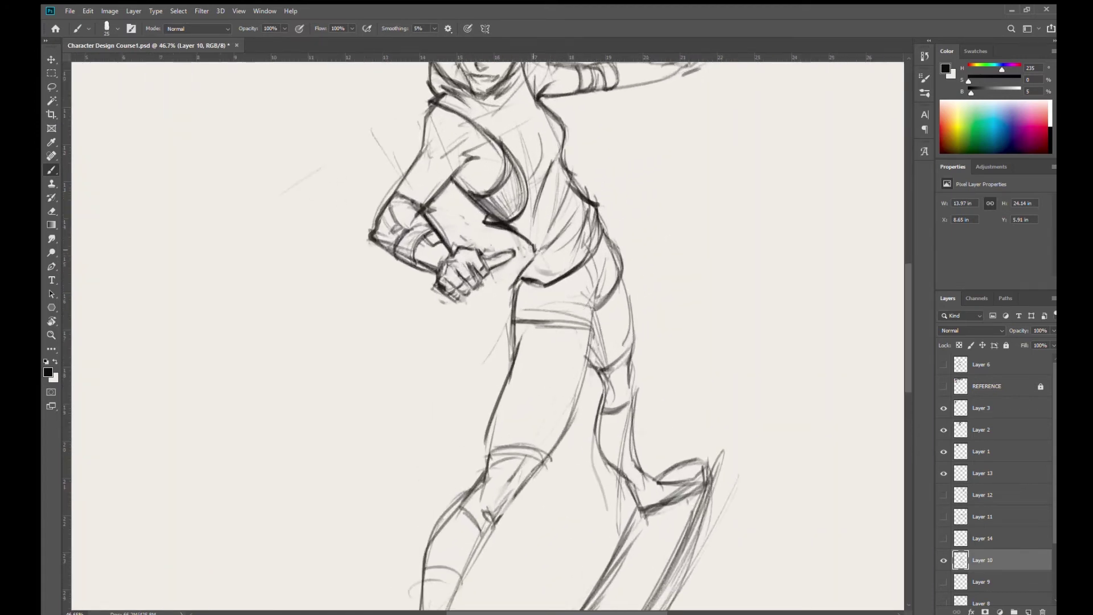
# Reshape the front corner of the hem into a rounded fold, cleaning up its overlapping lines.
pyautogui.moveTo(532, 251); pyautogui.dragTo(521, 276)
pyautogui.moveTo(546, 281); pyautogui.dragTo(514, 262)
pyautogui.moveTo(519, 272); pyautogui.dragTo(533, 253)
pyautogui.press('e')
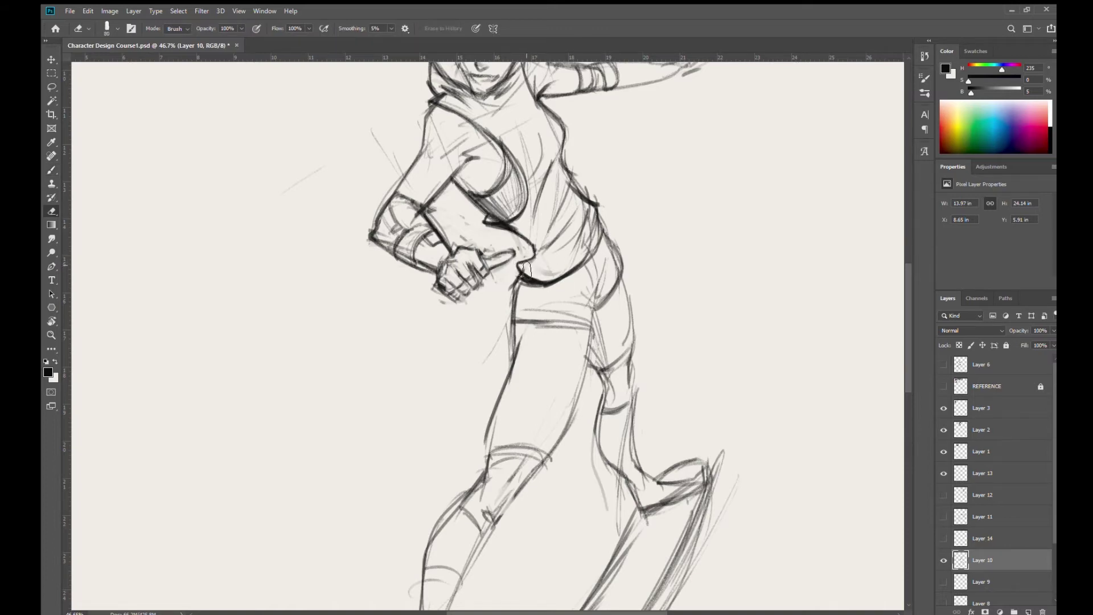
pyautogui.moveTo(519, 284); pyautogui.dragTo(548, 291)
pyautogui.press('b')
pyautogui.moveTo(516, 274)
pyautogui.mouseDown()
pyautogui.moveTo(538, 282)
pyautogui.moveTo(514, 265)
pyautogui.moveTo(543, 267)
pyautogui.moveTo(533, 260)
pyautogui.moveTo(557, 246)
pyautogui.moveTo(530, 259)
pyautogui.moveTo(570, 241)
pyautogui.moveTo(537, 254)
pyautogui.mouseUp()
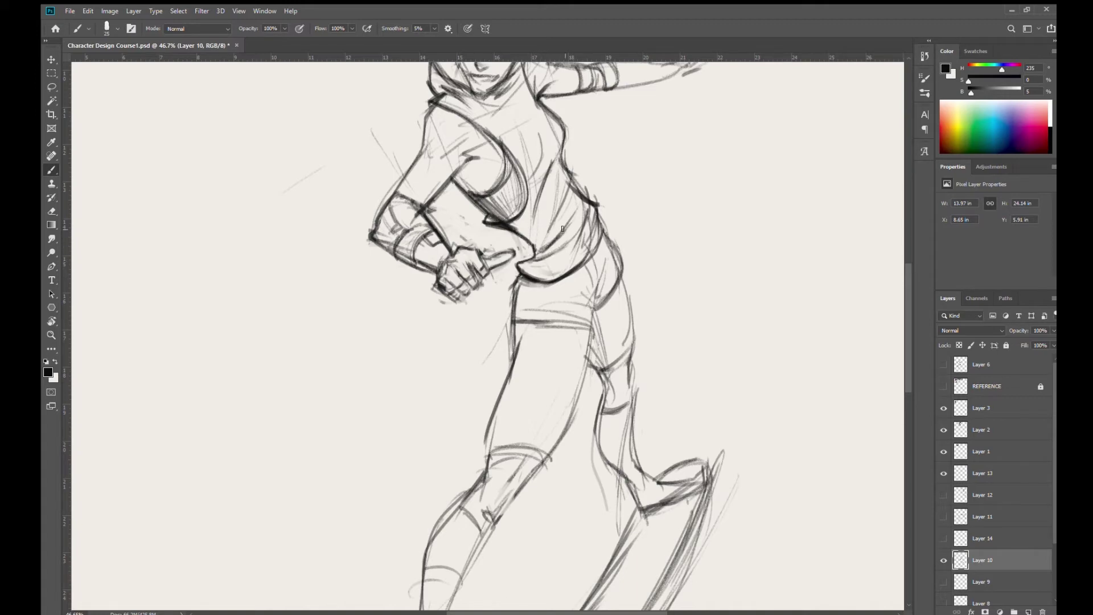
pyautogui.moveTo(533, 255)
pyautogui.mouseDown()
pyautogui.moveTo(559, 241)
pyautogui.moveTo(539, 257)
pyautogui.moveTo(442, 217)
pyautogui.mouseUp()
pyautogui.moveTo(538, 244); pyautogui.dragTo(615, 268)
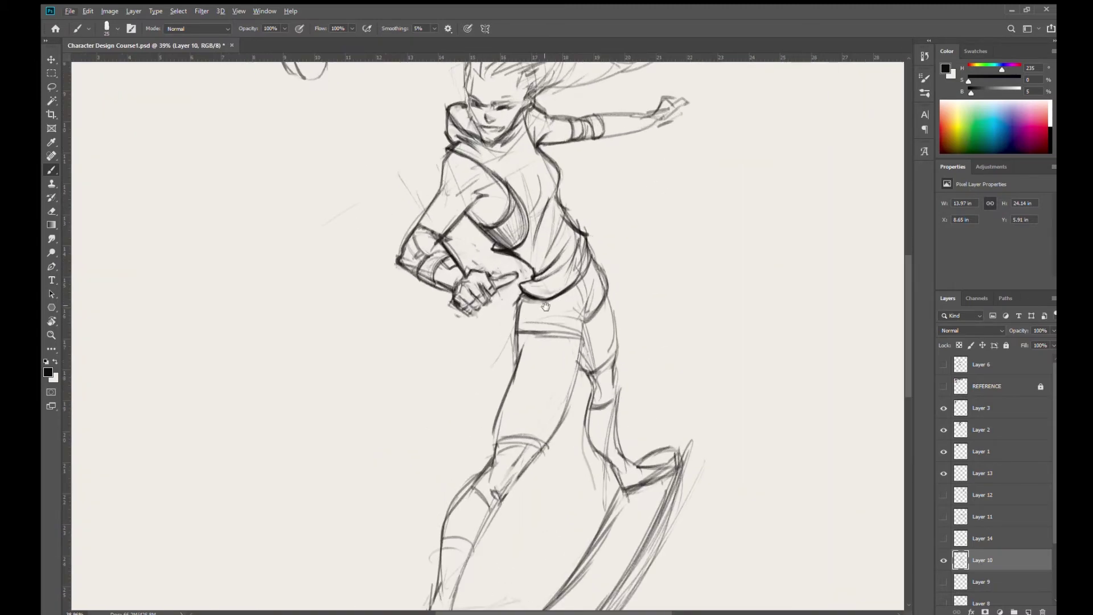
pyautogui.moveTo(532, 287)
pyautogui.mouseDown()
pyautogui.moveTo(579, 254)
pyautogui.moveTo(561, 288)
pyautogui.moveTo(513, 309)
pyautogui.moveTo(514, 338)
pyautogui.moveTo(511, 304)
pyautogui.moveTo(515, 359)
pyautogui.moveTo(522, 294)
pyautogui.mouseUp()
pyautogui.hotkey('ctrl', 'z')
pyautogui.hotkey('ctrl', 'z')
pyautogui.hotkey('ctrl', 'z')
pyautogui.hotkey('ctrl', 'z')
pyautogui.hotkey('ctrl', 'z')
# Darken both outlines of the near thigh from the shorts down to the knee.
pyautogui.moveTo(521, 295); pyautogui.dragTo(515, 356)
pyautogui.moveTo(487, 456); pyautogui.dragTo(521, 364)
pyautogui.moveTo(544, 451); pyautogui.dragTo(569, 408)
pyautogui.hotkey('ctrl', 'z')
pyautogui.moveTo(541, 452)
pyautogui.mouseDown()
pyautogui.moveTo(568, 411)
pyautogui.moveTo(581, 337)
pyautogui.mouseUp()
pyautogui.moveTo(574, 384)
pyautogui.mouseDown()
pyautogui.moveTo(581, 338)
pyautogui.moveTo(586, 375)
pyautogui.mouseUp()
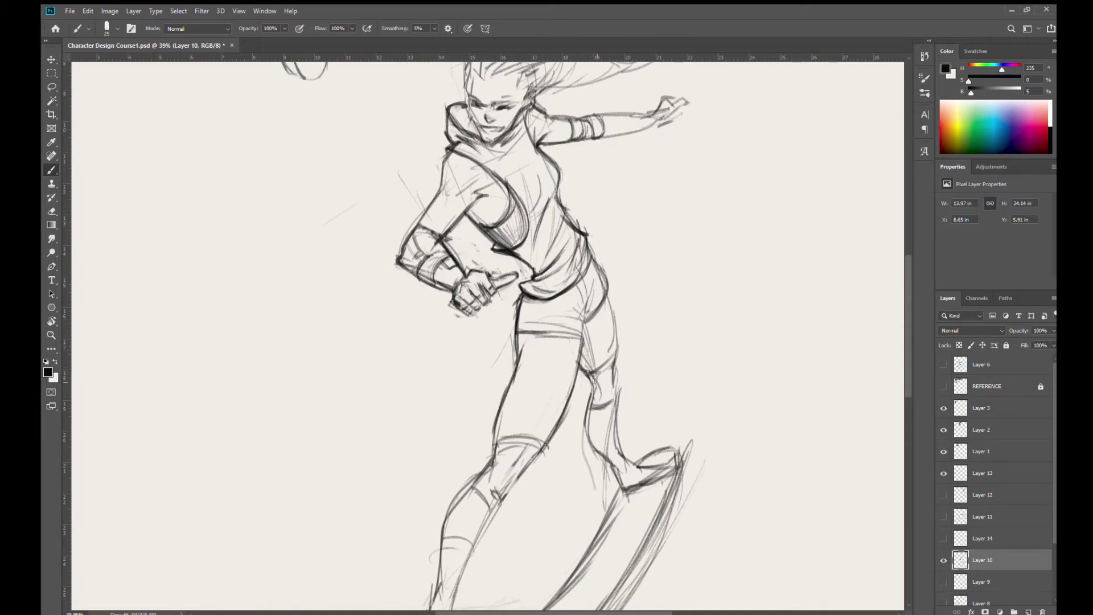
# Strengthen the outlines of the far leg from the thigh down to the ankle.
pyautogui.moveTo(607, 292)
pyautogui.mouseDown()
pyautogui.moveTo(619, 342)
pyautogui.moveTo(615, 435)
pyautogui.mouseUp()
pyautogui.moveTo(613, 396); pyautogui.dragTo(619, 453)
pyautogui.moveTo(587, 391)
pyautogui.mouseDown()
pyautogui.moveTo(592, 450)
pyautogui.moveTo(604, 459)
pyautogui.moveTo(586, 408)
pyautogui.moveTo(589, 368)
pyautogui.mouseUp()
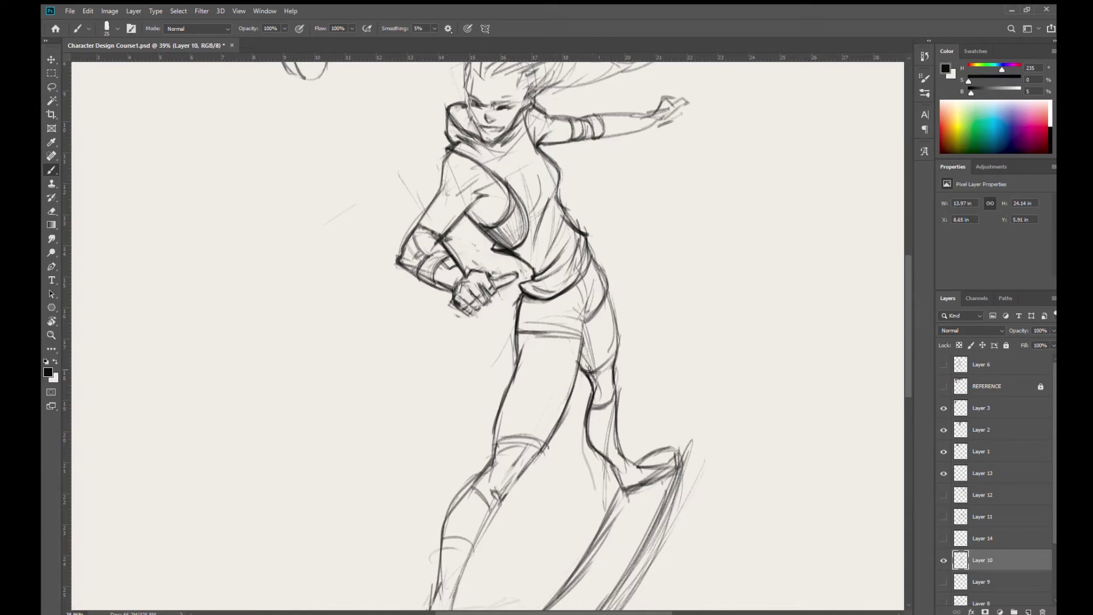
# Strengthen the shorts' hem, add a short front crease, and darken the outer contour of the hip and far thigh.
pyautogui.moveTo(576, 235); pyautogui.dragTo(516, 237)
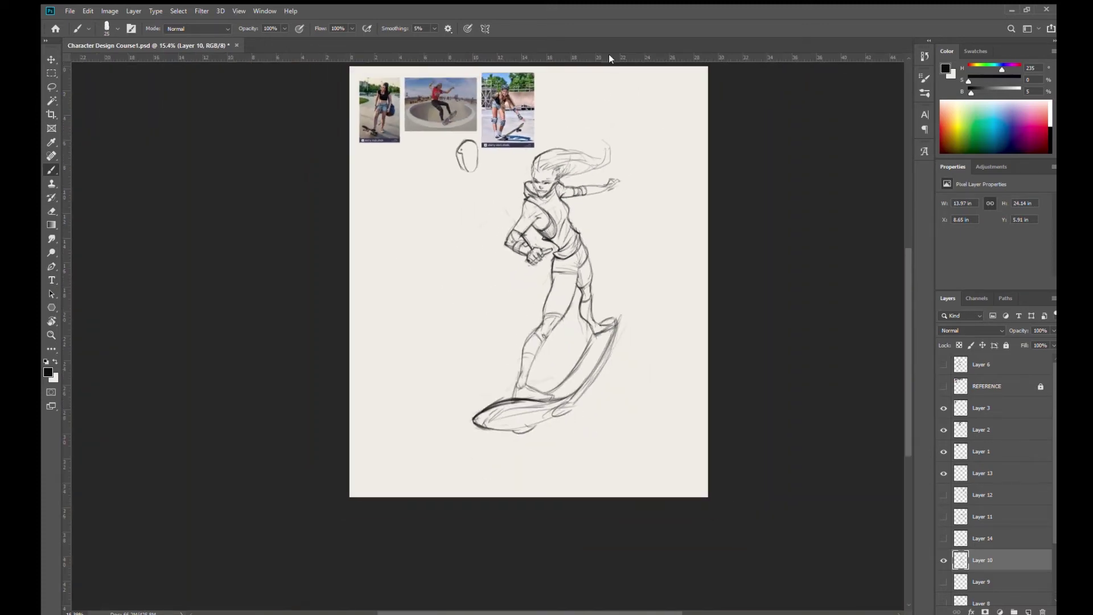
pyautogui.keyDown('ctrl'); pyautogui.click(588, 242); pyautogui.keyUp('ctrl')
pyautogui.moveTo(518, 322)
pyautogui.mouseDown()
pyautogui.moveTo(567, 316)
pyautogui.moveTo(594, 276)
pyautogui.moveTo(568, 319)
pyautogui.moveTo(581, 280)
pyautogui.mouseUp()
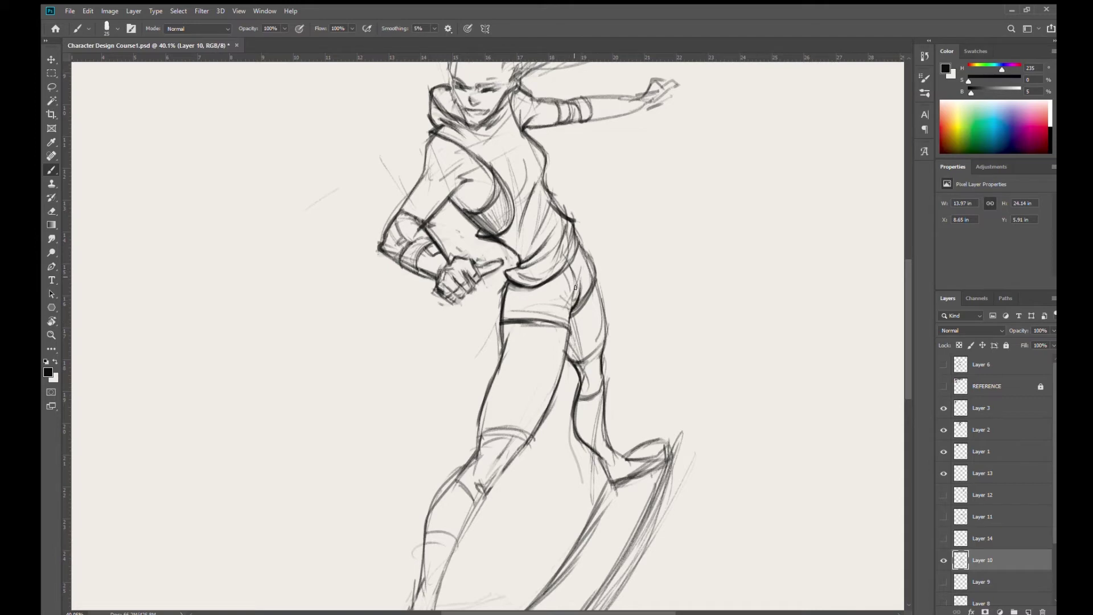
pyautogui.moveTo(534, 301); pyautogui.dragTo(532, 318)
pyautogui.moveTo(581, 251); pyautogui.dragTo(596, 279)
pyautogui.moveTo(594, 273); pyautogui.dragTo(601, 358)
# Look over the whole figure and the head and torso to check the strengthened linework.
pyautogui.moveTo(604, 215); pyautogui.dragTo(556, 190)
pyautogui.scroll(-1, 666, 251)
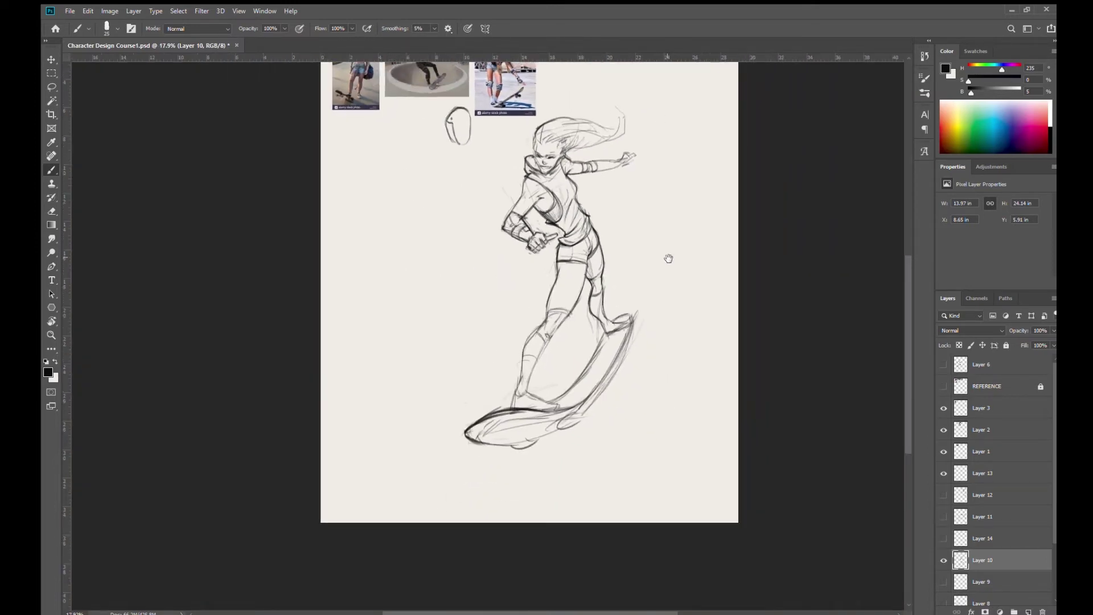
pyautogui.scroll(5, 651, 195)
pyautogui.scroll(5, 554, 266)
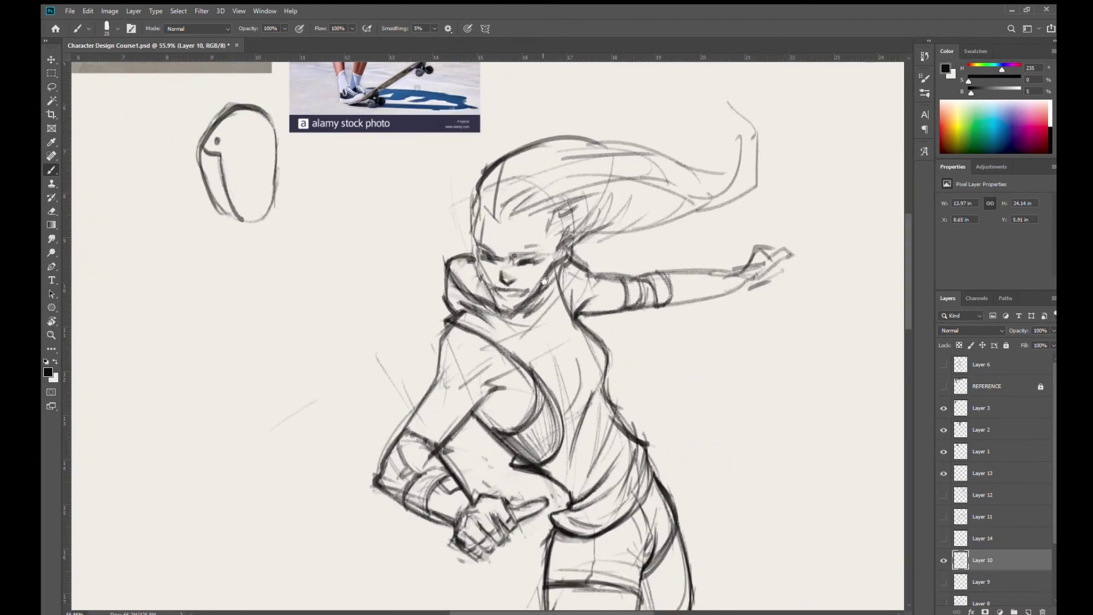
pyautogui.moveTo(542, 261); pyautogui.dragTo(498, 249)
pyautogui.moveTo(607, 518); pyautogui.dragTo(539, 371)
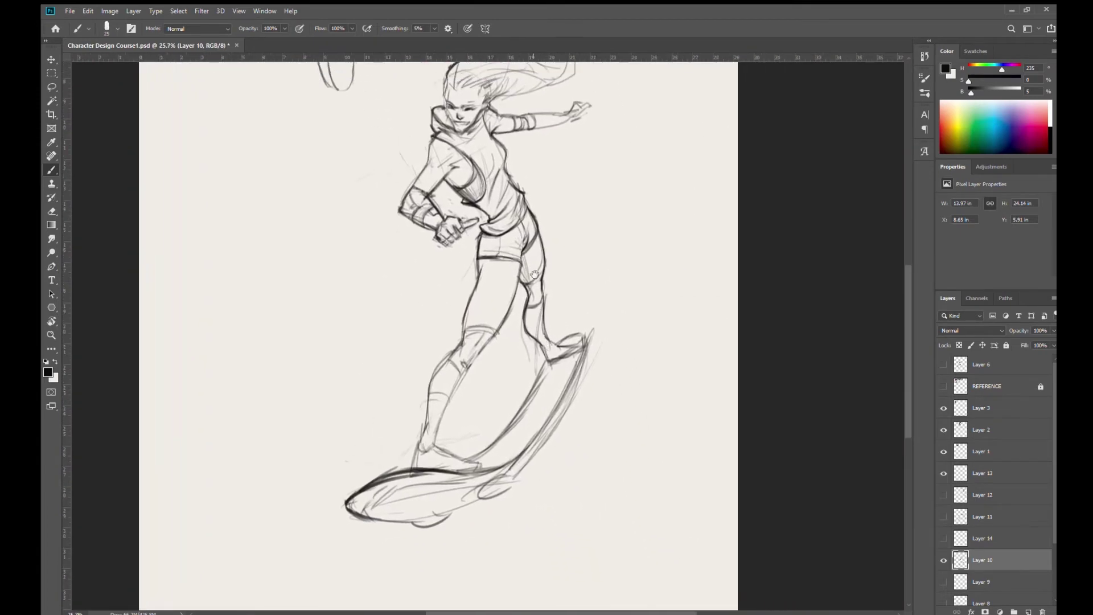
pyautogui.moveTo(466, 180); pyautogui.dragTo(484, 209)
pyautogui.scroll(-1, 483, 209)
# Outline the near knee pad with bold upper and lower edges and a defined side contour.
pyautogui.scroll(3, 456, 251)
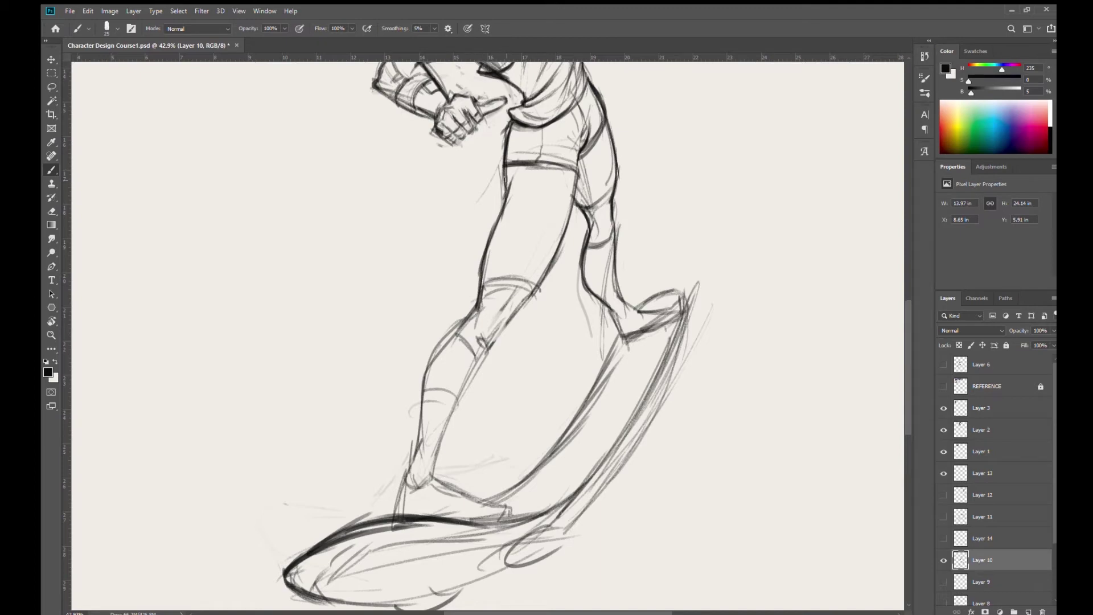
pyautogui.moveTo(482, 284)
pyautogui.mouseDown()
pyautogui.moveTo(524, 279)
pyautogui.moveTo(513, 280)
pyautogui.mouseUp()
pyautogui.moveTo(456, 330)
pyautogui.mouseDown()
pyautogui.moveTo(484, 350)
pyautogui.moveTo(478, 339)
pyautogui.mouseUp()
pyautogui.moveTo(491, 342)
pyautogui.mouseDown()
pyautogui.moveTo(510, 318)
pyautogui.moveTo(484, 344)
pyautogui.moveTo(535, 282)
pyautogui.moveTo(496, 326)
pyautogui.moveTo(483, 278)
pyautogui.moveTo(476, 308)
pyautogui.moveTo(461, 327)
pyautogui.mouseUp()
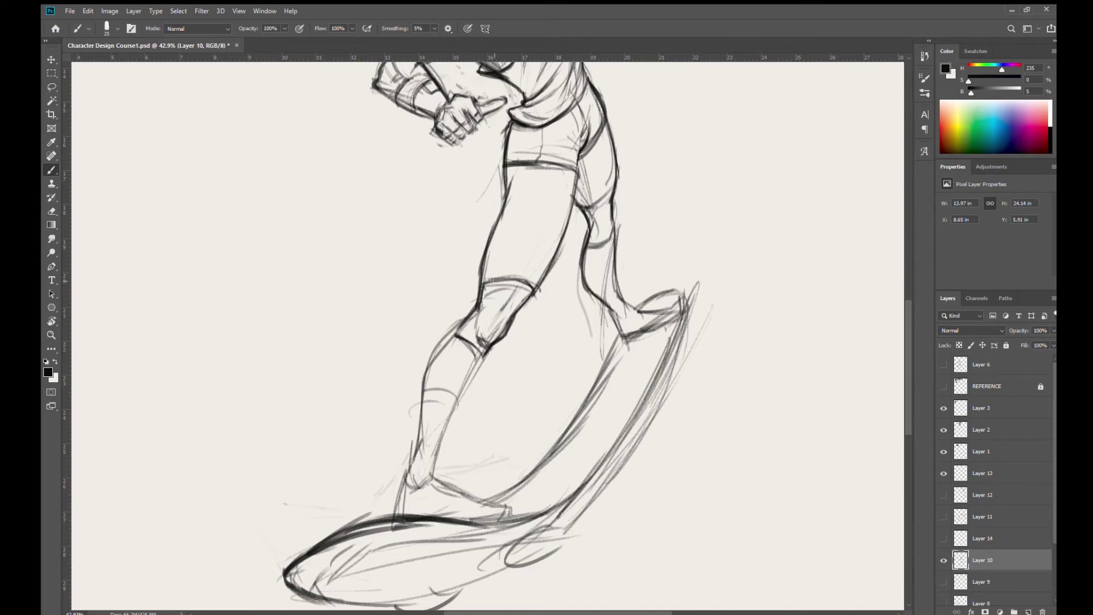
# Shade the near knee pad with hatching strokes running from its upper band to its lower edge.
pyautogui.moveTo(496, 289)
pyautogui.mouseDown()
pyautogui.moveTo(519, 302)
pyautogui.moveTo(498, 296)
pyautogui.moveTo(496, 276)
pyautogui.moveTo(484, 301)
pyautogui.mouseUp()
pyautogui.moveTo(489, 283); pyautogui.dragTo(485, 323)
pyautogui.moveTo(499, 286); pyautogui.dragTo(490, 341)
pyautogui.moveTo(480, 305); pyautogui.dragTo(464, 340)
pyautogui.moveTo(491, 294); pyautogui.dragTo(491, 340)
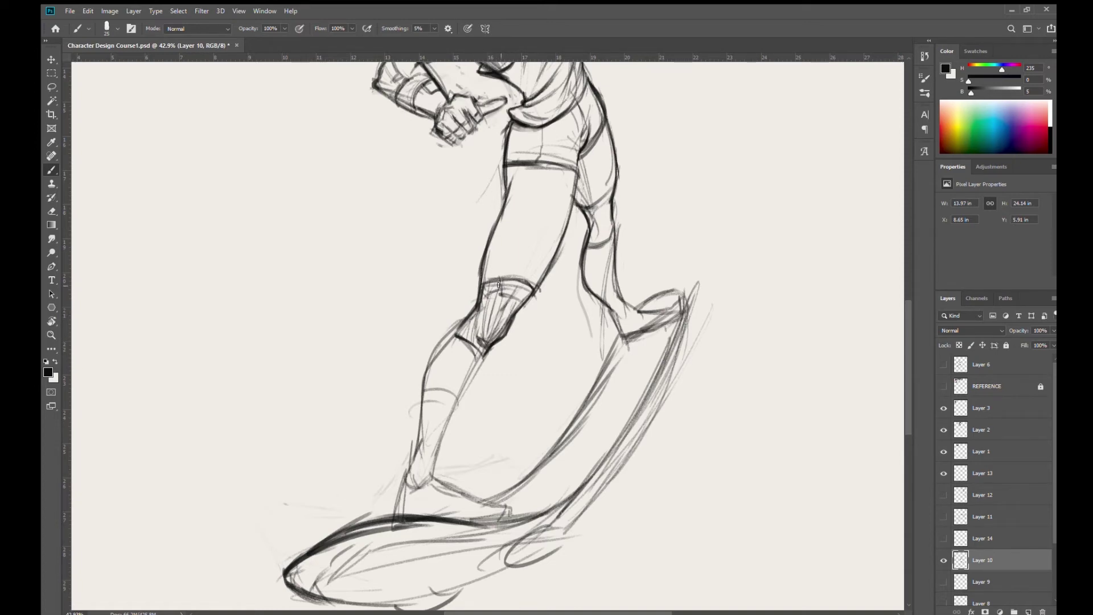
pyautogui.moveTo(501, 293)
pyautogui.mouseDown()
pyautogui.moveTo(524, 288)
pyautogui.moveTo(528, 300)
pyautogui.mouseUp()
pyautogui.moveTo(493, 293); pyautogui.dragTo(487, 340)
pyautogui.moveTo(508, 301); pyautogui.dragTo(489, 340)
pyautogui.moveTo(485, 290); pyautogui.dragTo(495, 297)
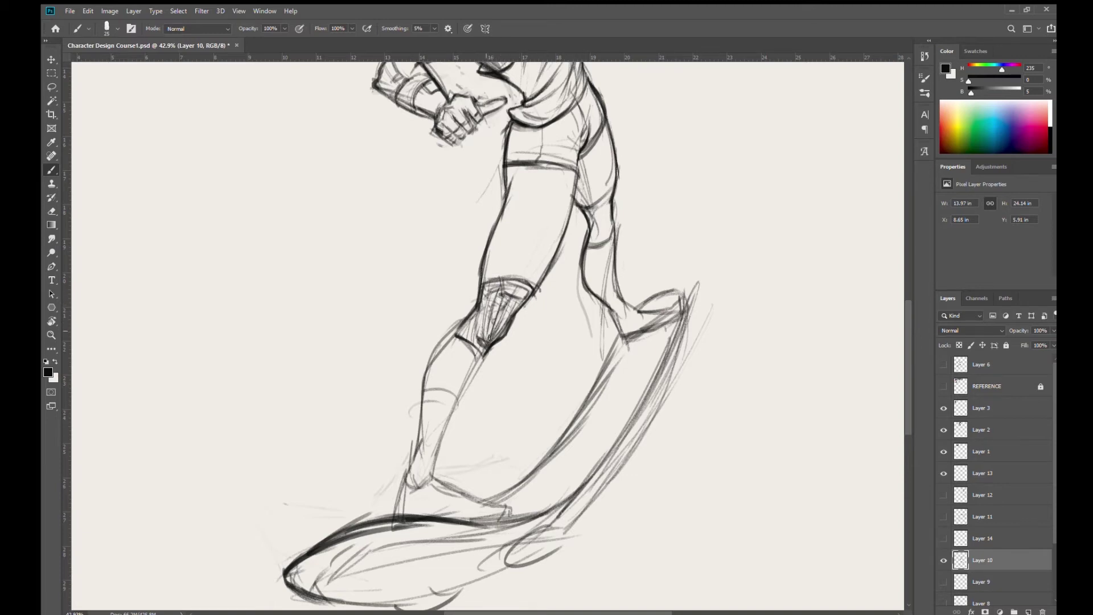
# Darken the knee pad's lower edge and both outlines of the near shin down to the ankle.
pyautogui.moveTo(459, 329); pyautogui.dragTo(479, 355)
pyautogui.moveTo(480, 307)
pyautogui.mouseDown()
pyautogui.moveTo(421, 379)
pyautogui.moveTo(423, 414)
pyautogui.mouseUp()
pyautogui.moveTo(484, 350); pyautogui.dragTo(444, 420)
pyautogui.moveTo(484, 350); pyautogui.dragTo(434, 461)
pyautogui.moveTo(446, 417); pyautogui.dragTo(430, 476)
# Sketch a cluster of four adjoining hexagons beside the near knee as a pattern idea for the pad.
pyautogui.moveTo(546, 243); pyautogui.dragTo(595, 280)
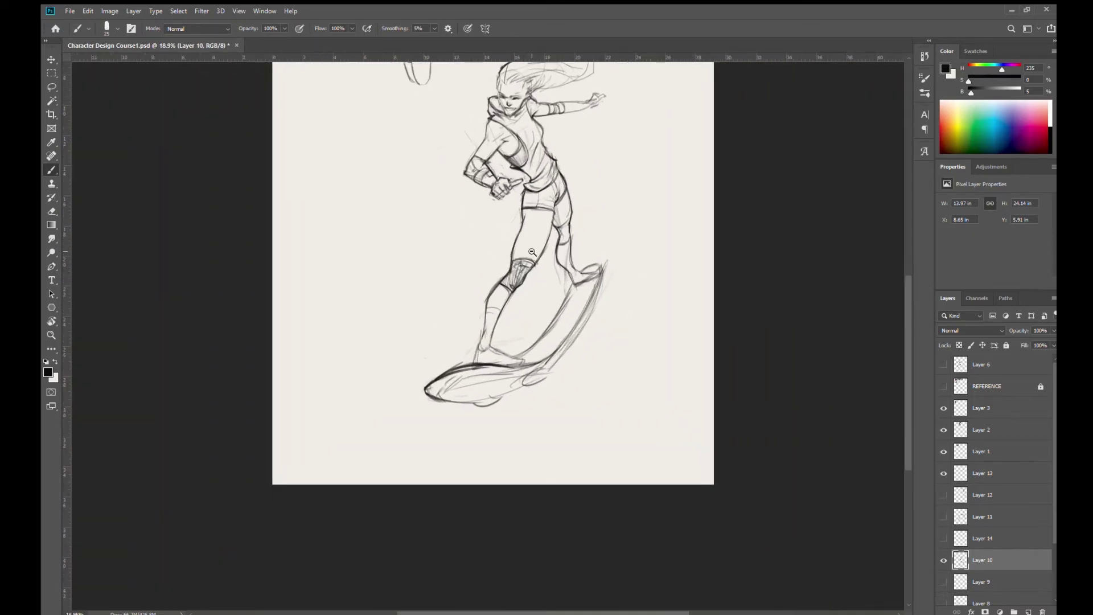
pyautogui.scroll(3, 532, 252)
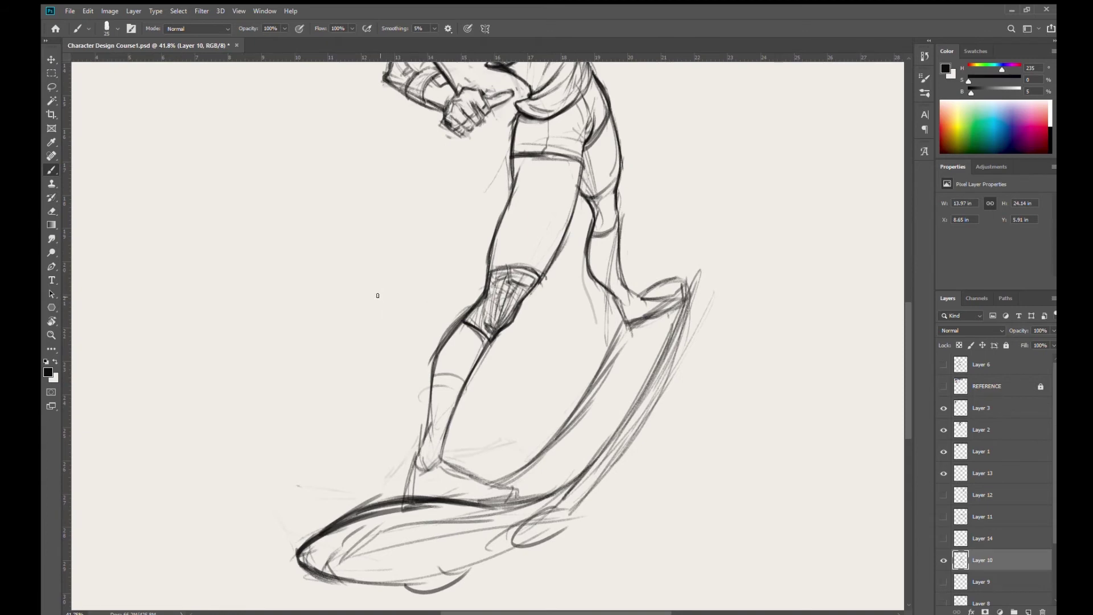
pyautogui.moveTo(382, 300)
pyautogui.mouseDown()
pyautogui.moveTo(400, 276)
pyautogui.moveTo(405, 298)
pyautogui.moveTo(413, 274)
pyautogui.moveTo(397, 276)
pyautogui.mouseUp()
pyautogui.press('e')
pyautogui.moveTo(376, 286)
pyautogui.mouseDown()
pyautogui.moveTo(407, 272)
pyautogui.moveTo(382, 328)
pyautogui.moveTo(421, 295)
pyautogui.moveTo(398, 301)
pyautogui.moveTo(406, 284)
pyautogui.moveTo(376, 284)
pyautogui.moveTo(385, 264)
pyautogui.moveTo(406, 263)
pyautogui.moveTo(408, 282)
pyautogui.moveTo(376, 283)
pyautogui.moveTo(420, 281)
pyautogui.mouseUp()
pyautogui.press('b')
pyautogui.moveTo(420, 282)
pyautogui.mouseDown()
pyautogui.moveTo(436, 279)
pyautogui.moveTo(442, 257)
pyautogui.mouseUp()
pyautogui.moveTo(413, 298)
pyautogui.mouseDown()
pyautogui.moveTo(453, 291)
pyautogui.moveTo(461, 272)
pyautogui.moveTo(445, 258)
pyautogui.moveTo(470, 283)
pyautogui.mouseUp()
pyautogui.moveTo(406, 263)
pyautogui.mouseDown()
pyautogui.moveTo(414, 247)
pyautogui.moveTo(434, 245)
pyautogui.moveTo(471, 302)
pyautogui.mouseUp()
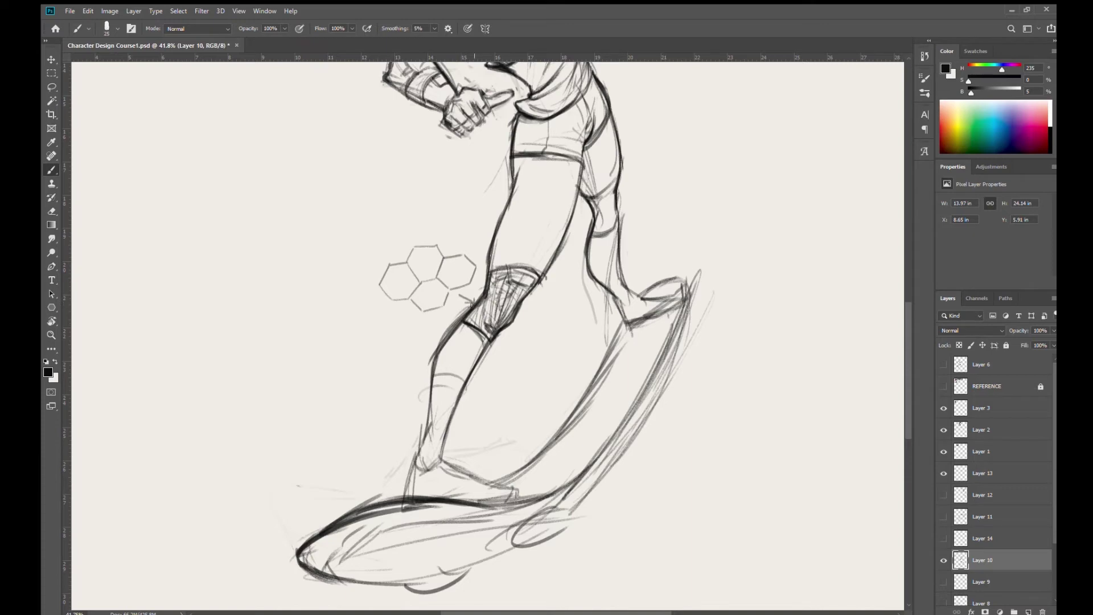
pyautogui.moveTo(406, 263)
pyautogui.mouseDown()
pyautogui.moveTo(441, 266)
pyautogui.moveTo(435, 275)
pyautogui.moveTo(443, 253)
pyautogui.moveTo(433, 242)
pyautogui.moveTo(405, 261)
pyautogui.moveTo(410, 245)
pyautogui.moveTo(444, 252)
pyautogui.mouseUp()
pyautogui.moveTo(407, 298)
pyautogui.mouseDown()
pyautogui.moveTo(424, 311)
pyautogui.moveTo(440, 302)
pyautogui.mouseUp()
# Reinforce the near thigh's outline above the knee pad and the outer edge of the near upper arm.
pyautogui.moveTo(560, 289); pyautogui.dragTo(401, 276)
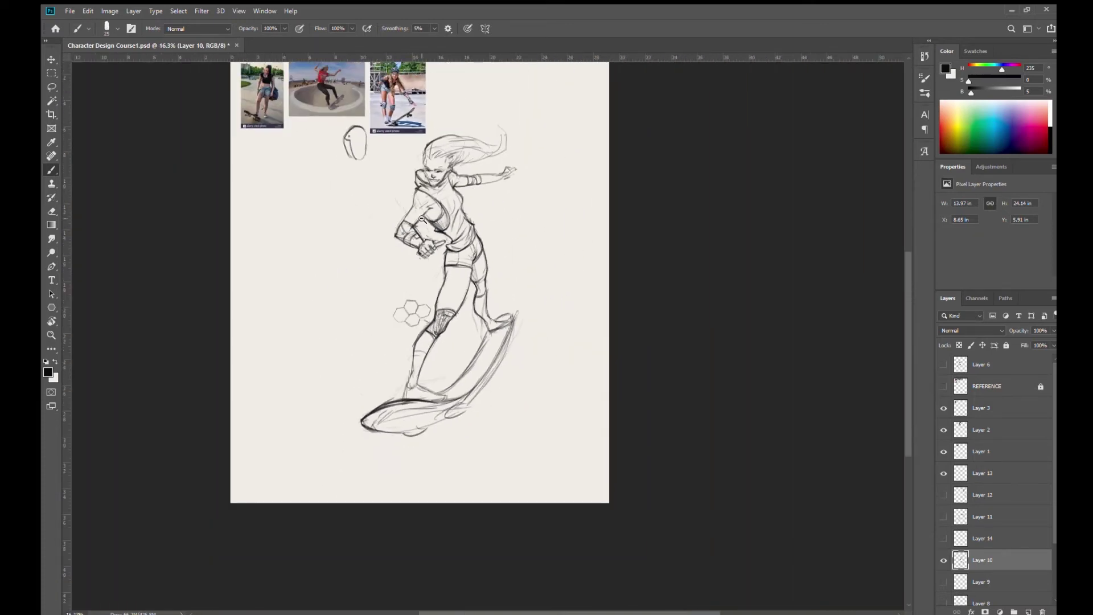
pyautogui.scroll(5, 506, 297)
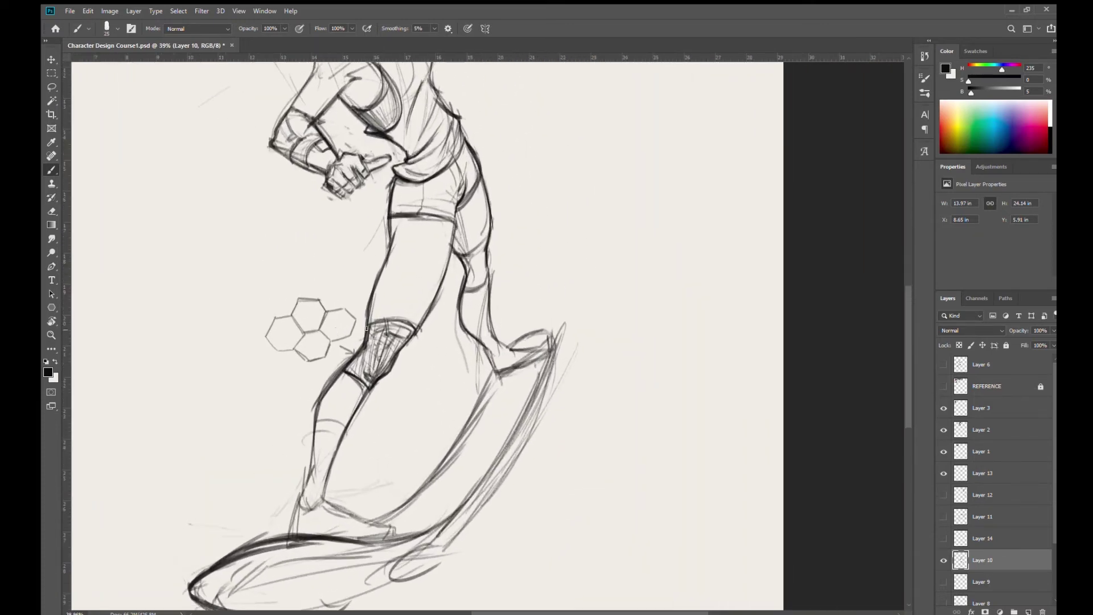
pyautogui.moveTo(374, 292); pyautogui.dragTo(367, 330)
pyautogui.moveTo(449, 220); pyautogui.dragTo(453, 227)
pyautogui.moveTo(475, 161)
pyautogui.mouseDown()
pyautogui.moveTo(496, 248)
pyautogui.moveTo(522, 260)
pyautogui.moveTo(528, 288)
pyautogui.mouseUp()
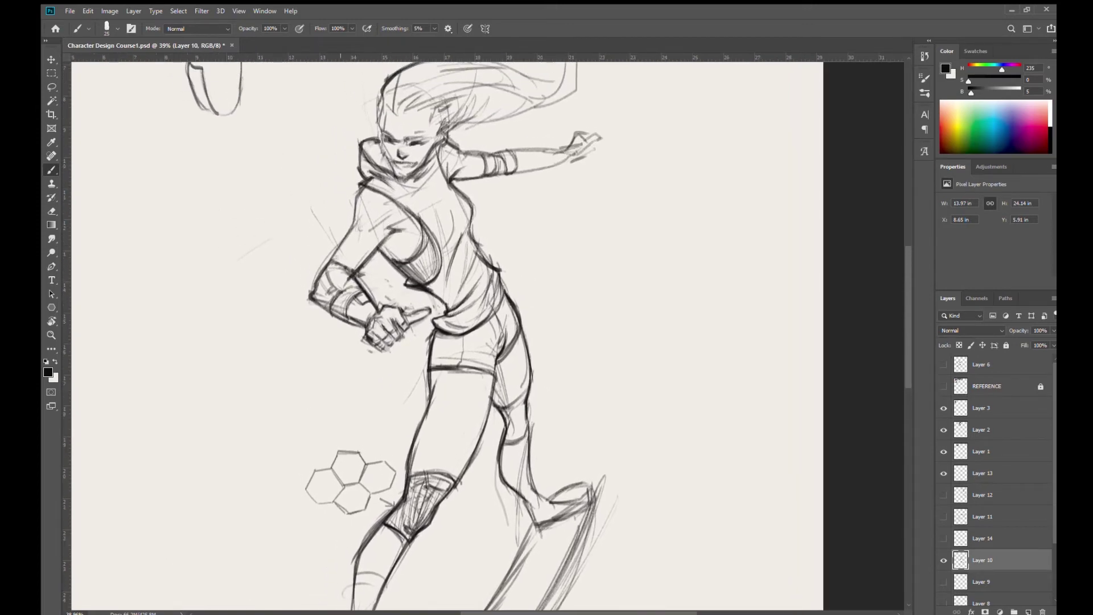
pyautogui.moveTo(334, 247); pyautogui.dragTo(356, 201)
# Define the outstretched far forearm and redraw its hand with an extended finger.
pyautogui.moveTo(539, 132); pyautogui.dragTo(542, 194)
pyautogui.moveTo(505, 236); pyautogui.dragTo(573, 220)
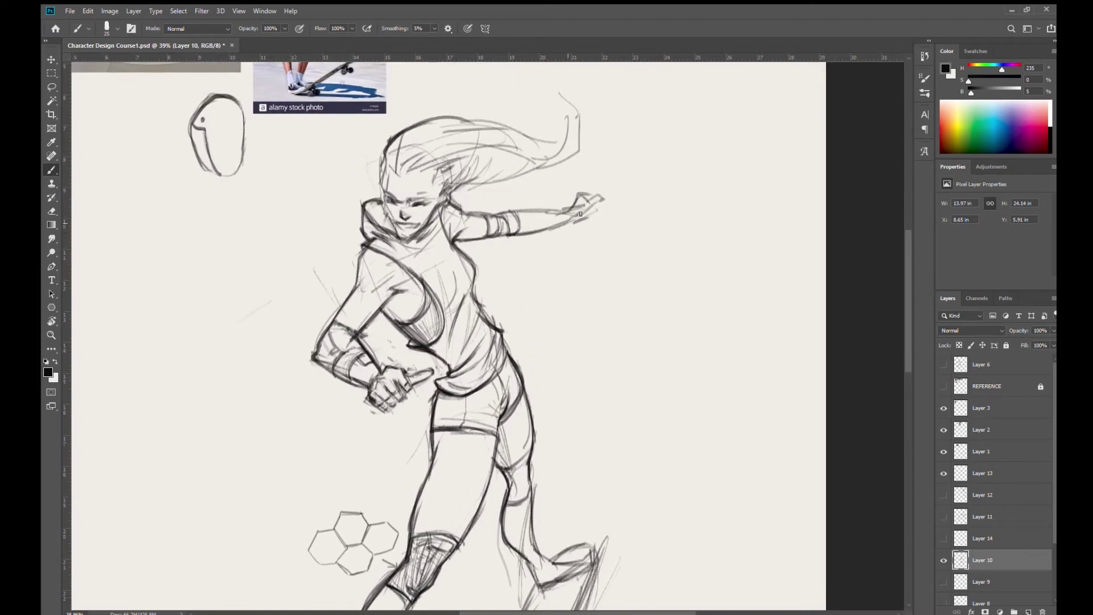
pyautogui.moveTo(498, 218)
pyautogui.mouseDown()
pyautogui.moveTo(573, 212)
pyautogui.moveTo(522, 209)
pyautogui.moveTo(574, 200)
pyautogui.moveTo(586, 209)
pyautogui.moveTo(572, 220)
pyautogui.moveTo(608, 191)
pyautogui.moveTo(583, 200)
pyautogui.moveTo(581, 190)
pyautogui.moveTo(571, 206)
pyautogui.moveTo(589, 189)
pyautogui.mouseUp()
pyautogui.moveTo(594, 141); pyautogui.dragTo(577, 24)
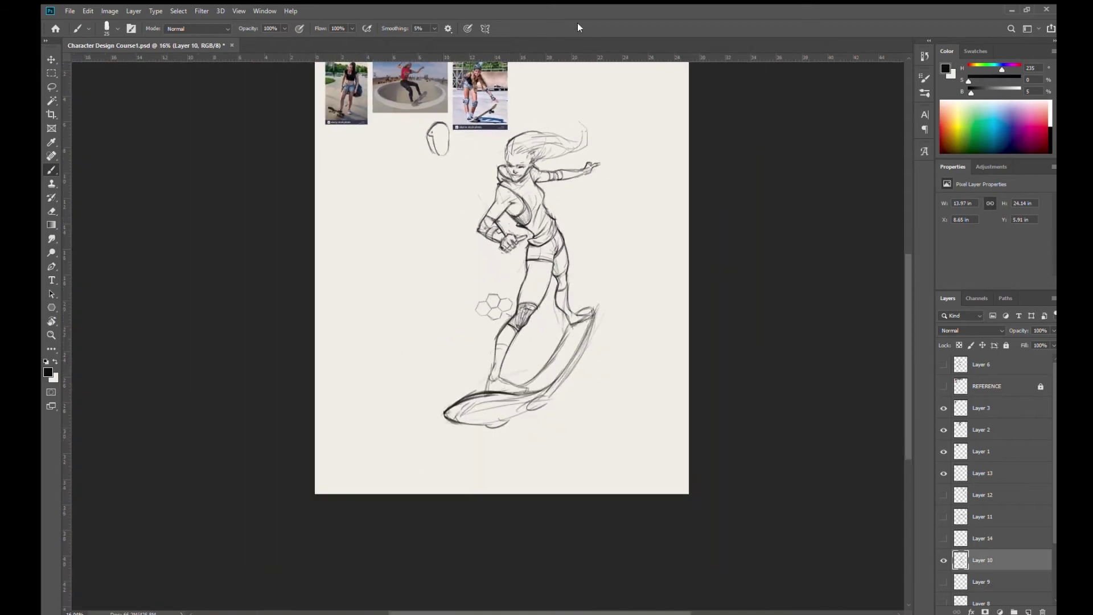
# Add spread, raised fingers to the outstretched far hand and define the underside of its palm.
pyautogui.moveTo(625, 186); pyautogui.dragTo(600, 274)
pyautogui.moveTo(564, 243); pyautogui.dragTo(610, 337)
pyautogui.scroll(-3, 612, 295)
pyautogui.scroll(4, 615, 317)
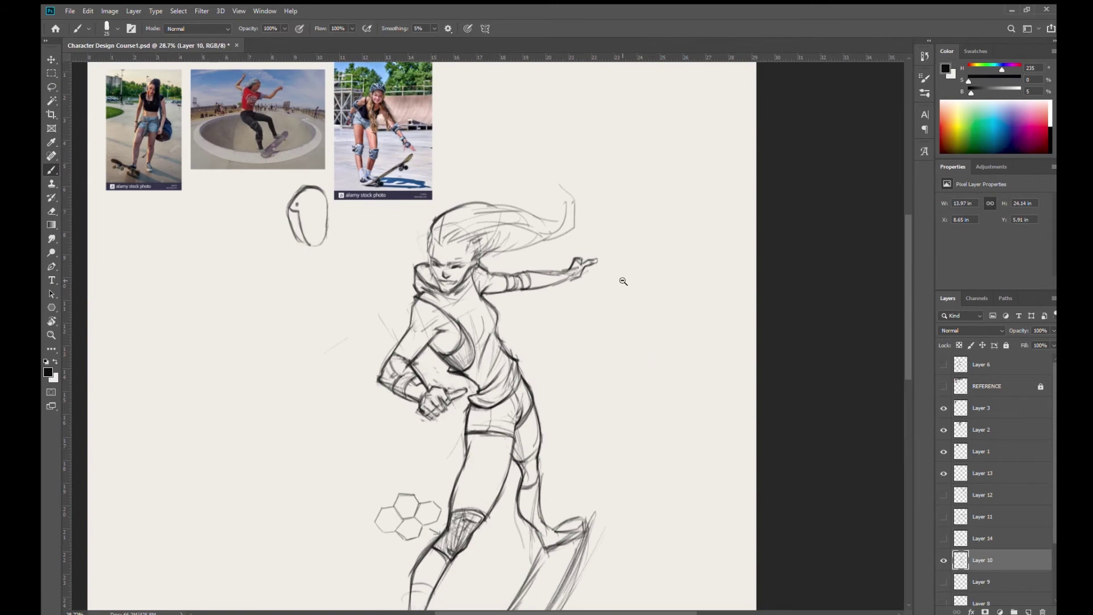
pyautogui.scroll(3, 589, 232)
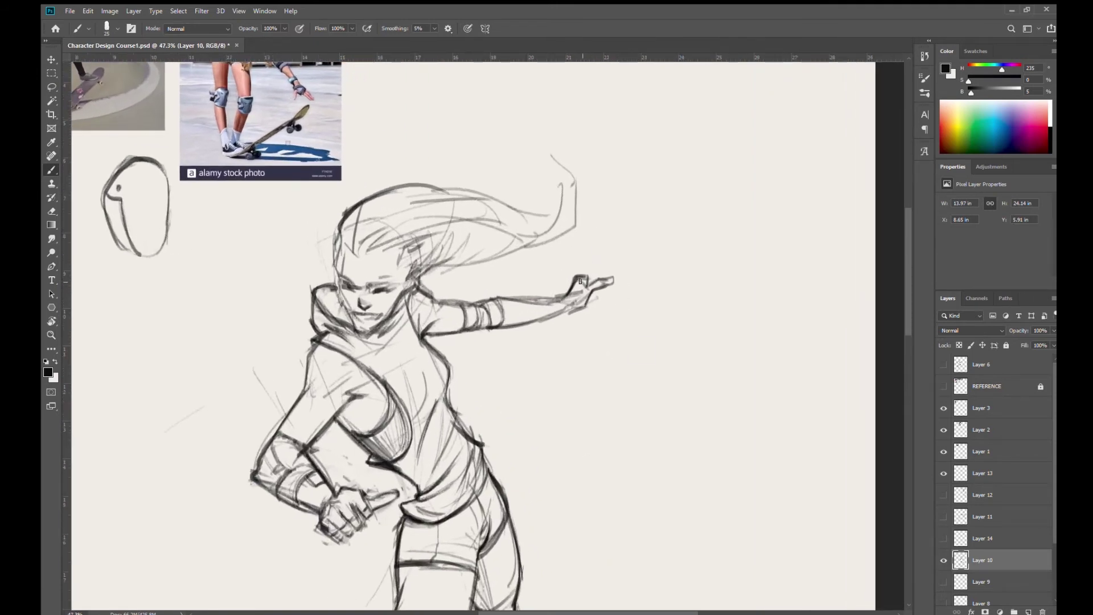
pyautogui.moveTo(582, 278)
pyautogui.mouseDown()
pyautogui.moveTo(576, 248)
pyautogui.moveTo(585, 280)
pyautogui.moveTo(562, 251)
pyautogui.moveTo(575, 275)
pyautogui.moveTo(562, 274)
pyautogui.moveTo(562, 293)
pyautogui.mouseUp()
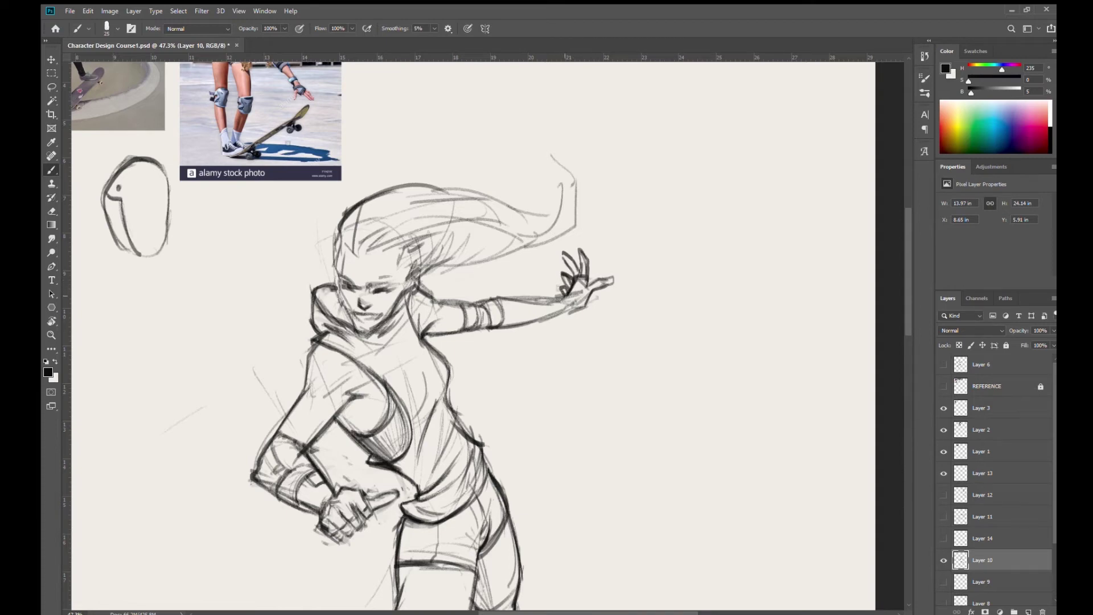
pyautogui.moveTo(584, 207); pyautogui.dragTo(516, 231)
pyautogui.moveTo(596, 296); pyautogui.dragTo(577, 314)
pyautogui.moveTo(522, 230)
pyautogui.mouseDown()
pyautogui.moveTo(560, 253)
pyautogui.moveTo(509, 233)
pyautogui.mouseUp()
# Darken the hair's outline over the crown and add bold strands sweeping back from the hairline.
pyautogui.moveTo(507, 375); pyautogui.dragTo(539, 419)
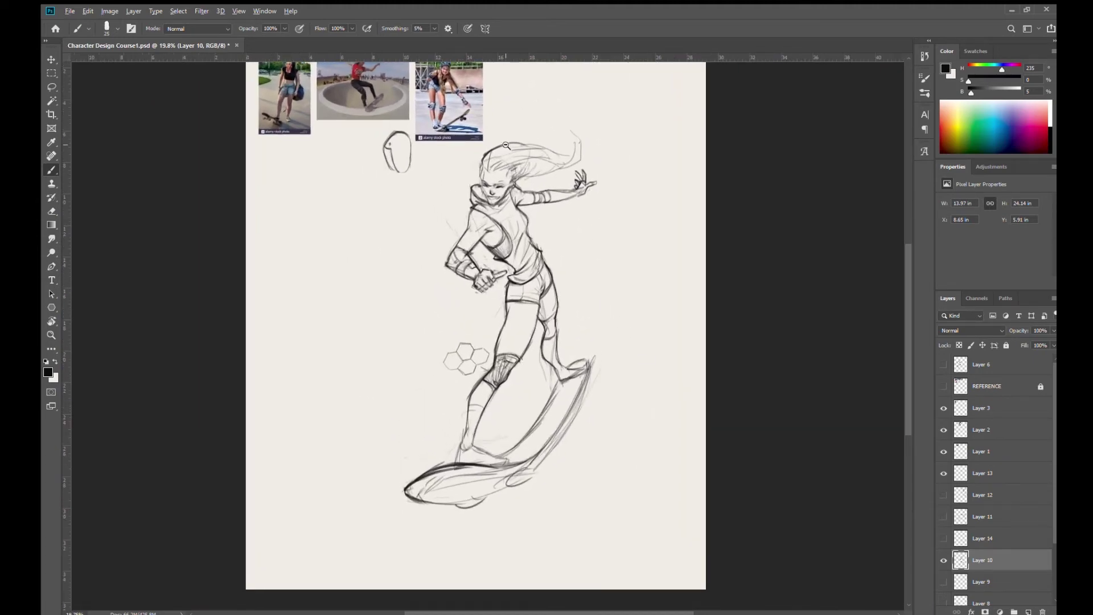
pyautogui.scroll(3, 506, 146)
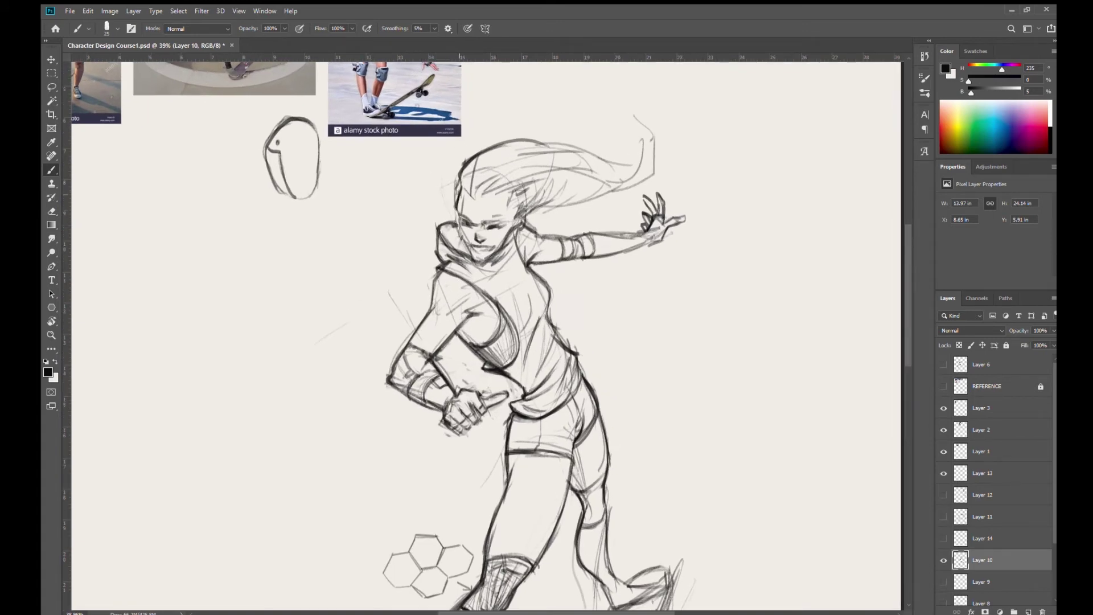
pyautogui.moveTo(464, 162); pyautogui.dragTo(558, 140)
pyautogui.moveTo(476, 199); pyautogui.dragTo(494, 181)
pyautogui.moveTo(489, 195)
pyautogui.mouseDown()
pyautogui.moveTo(538, 191)
pyautogui.moveTo(514, 211)
pyautogui.moveTo(526, 202)
pyautogui.mouseUp()
pyautogui.moveTo(566, 192)
pyautogui.mouseDown()
pyautogui.moveTo(515, 212)
pyautogui.moveTo(533, 177)
pyautogui.moveTo(550, 183)
pyautogui.mouseUp()
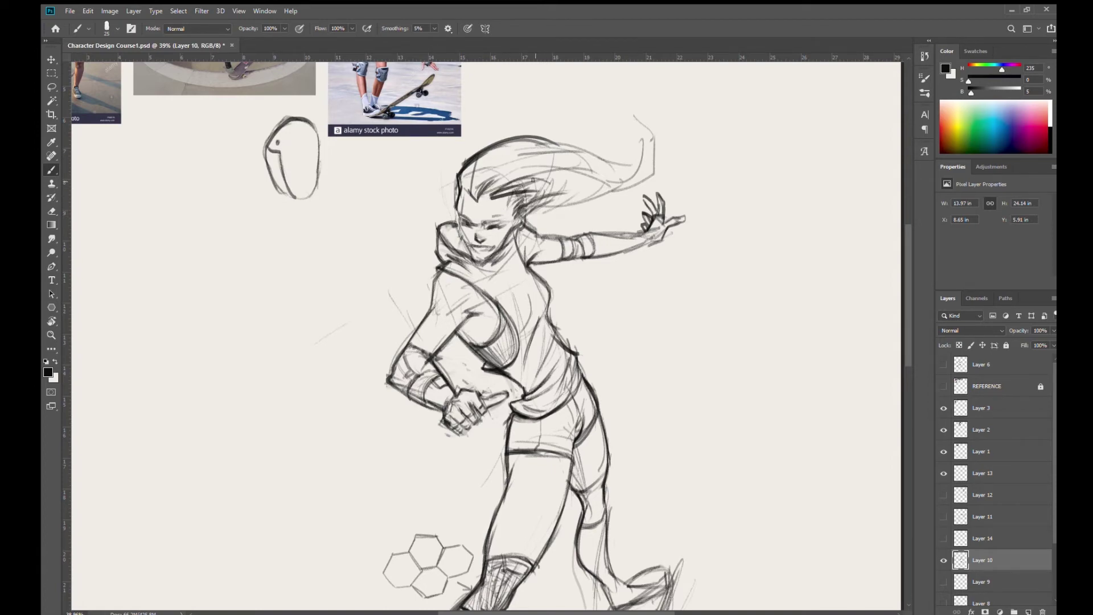
# Darken the lower hair strands sweeping back from behind the ear towards the tail.
pyautogui.moveTo(535, 178)
pyautogui.mouseDown()
pyautogui.moveTo(560, 186)
pyautogui.moveTo(520, 196)
pyautogui.moveTo(618, 170)
pyautogui.moveTo(616, 183)
pyautogui.moveTo(531, 199)
pyautogui.mouseUp()
pyautogui.moveTo(613, 176); pyautogui.dragTo(599, 181)
pyautogui.moveTo(527, 202)
pyautogui.mouseDown()
pyautogui.moveTo(616, 182)
pyautogui.moveTo(598, 188)
pyautogui.mouseUp()
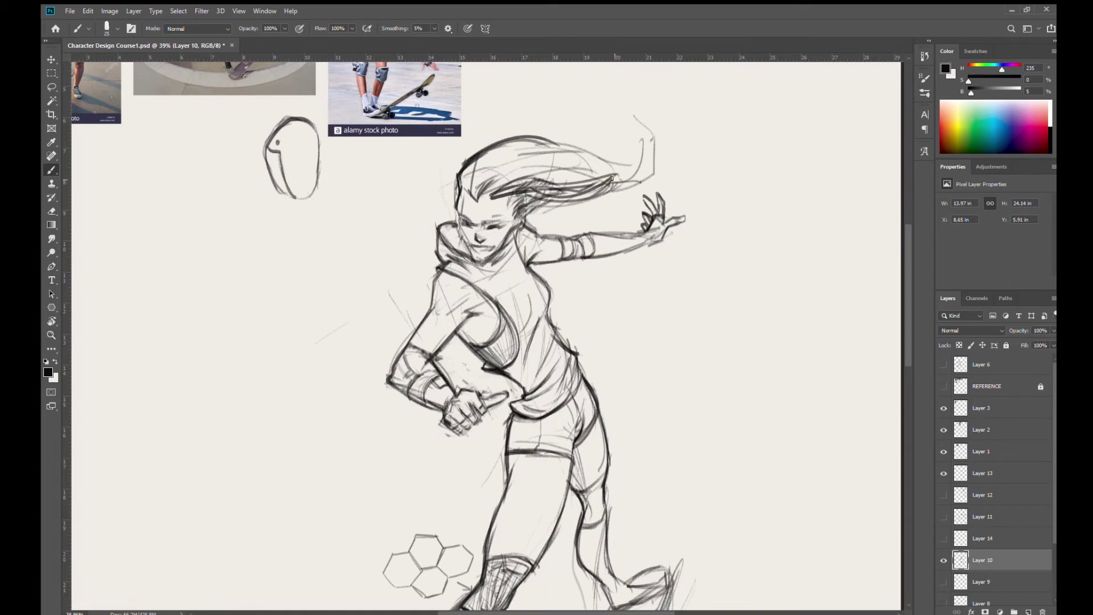
pyautogui.moveTo(608, 181); pyautogui.dragTo(633, 169)
# Fill the hair with long flowing strands running from the hairline over the crown towards the tail.
pyautogui.moveTo(488, 197)
pyautogui.mouseDown()
pyautogui.moveTo(498, 180)
pyautogui.moveTo(558, 164)
pyautogui.moveTo(539, 170)
pyautogui.mouseUp()
pyautogui.moveTo(539, 172); pyautogui.dragTo(575, 165)
pyautogui.moveTo(481, 192); pyautogui.dragTo(545, 152)
pyautogui.moveTo(495, 171); pyautogui.dragTo(554, 162)
pyautogui.moveTo(478, 187)
pyautogui.mouseDown()
pyautogui.moveTo(505, 158)
pyautogui.moveTo(578, 153)
pyautogui.moveTo(535, 163)
pyautogui.moveTo(629, 170)
pyautogui.moveTo(654, 165)
pyautogui.moveTo(653, 150)
pyautogui.mouseUp()
pyautogui.moveTo(467, 190)
pyautogui.mouseDown()
pyautogui.moveTo(492, 155)
pyautogui.moveTo(523, 144)
pyautogui.mouseUp()
pyautogui.moveTo(501, 159); pyautogui.dragTo(571, 146)
pyautogui.moveTo(516, 216)
pyautogui.mouseDown()
pyautogui.moveTo(528, 207)
pyautogui.moveTo(519, 228)
pyautogui.moveTo(498, 219)
pyautogui.mouseUp()
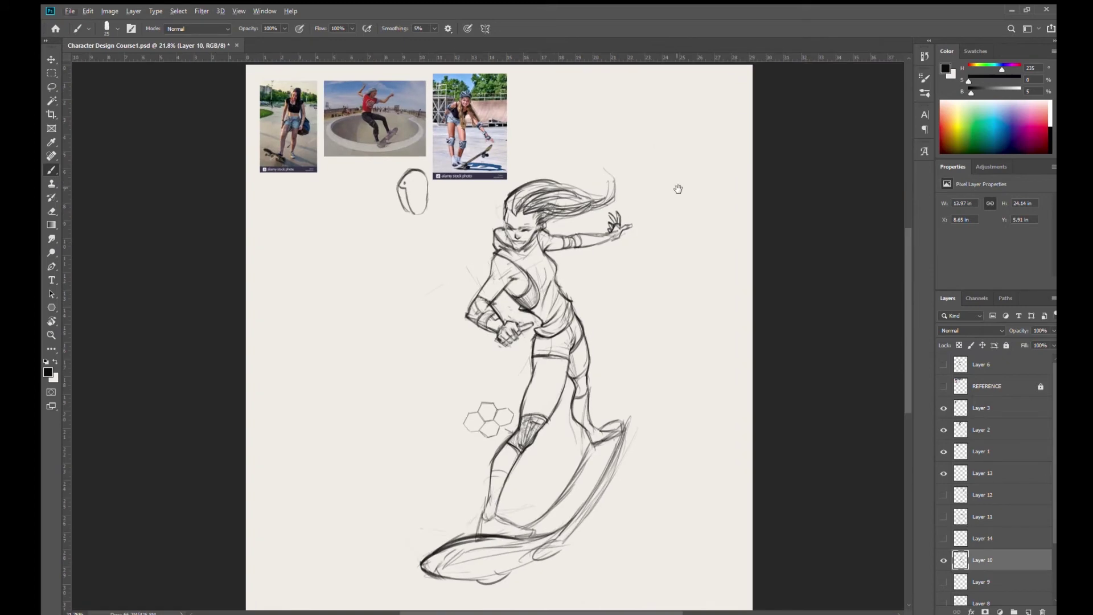
# Show the REFERENCE layer with the skater and hoverboard photos.
pyautogui.click(943, 386)
pyautogui.moveTo(542, 97); pyautogui.dragTo(536, 187)
pyautogui.moveTo(535, 181)
pyautogui.mouseDown()
pyautogui.moveTo(625, 249)
pyautogui.moveTo(571, 243)
pyautogui.mouseUp()
pyautogui.moveTo(622, 490); pyautogui.dragTo(593, 215)
pyautogui.moveTo(592, 215); pyautogui.dragTo(536, 220)
pyautogui.moveTo(630, 223); pyautogui.dragTo(605, 225)
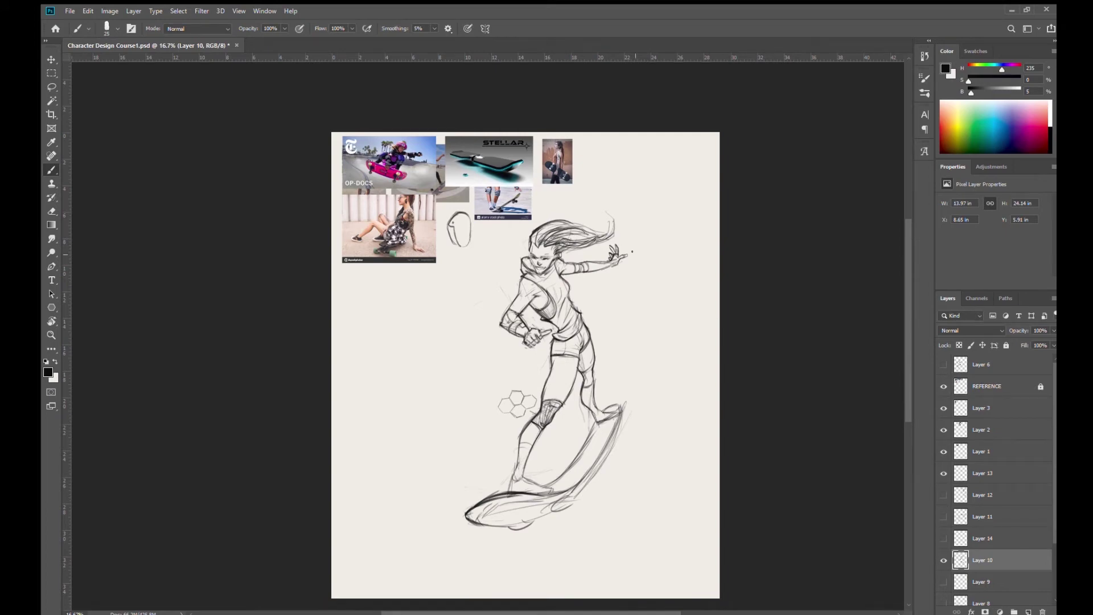
# Examine the sketched figure and board alongside the reference photos.
pyautogui.moveTo(592, 206); pyautogui.dragTo(655, 210)
pyautogui.moveTo(604, 347); pyautogui.dragTo(619, 437)
pyautogui.moveTo(455, 390)
pyautogui.mouseDown()
pyautogui.moveTo(490, 356)
pyautogui.moveTo(453, 383)
pyautogui.moveTo(454, 408)
pyautogui.moveTo(455, 381)
pyautogui.moveTo(455, 407)
pyautogui.moveTo(503, 354)
pyautogui.moveTo(473, 365)
pyautogui.moveTo(542, 345)
pyautogui.moveTo(448, 398)
pyautogui.moveTo(453, 368)
pyautogui.mouseUp()
pyautogui.moveTo(453, 368)
pyautogui.mouseDown()
pyautogui.moveTo(449, 401)
pyautogui.moveTo(519, 405)
pyautogui.moveTo(488, 403)
pyautogui.moveTo(599, 387)
pyautogui.mouseUp()
pyautogui.moveTo(510, 387); pyautogui.dragTo(613, 374)
pyautogui.moveTo(547, 382); pyautogui.dragTo(608, 374)
pyautogui.moveTo(536, 346)
pyautogui.mouseDown()
pyautogui.moveTo(604, 377)
pyautogui.moveTo(568, 352)
pyautogui.moveTo(646, 373)
pyautogui.moveTo(666, 331)
pyautogui.moveTo(647, 386)
pyautogui.moveTo(628, 385)
pyautogui.mouseUp()
pyautogui.moveTo(518, 426)
pyautogui.mouseDown()
pyautogui.moveTo(578, 412)
pyautogui.moveTo(534, 408)
pyautogui.moveTo(623, 390)
pyautogui.moveTo(603, 408)
pyautogui.moveTo(651, 384)
pyautogui.moveTo(671, 356)
pyautogui.moveTo(659, 317)
pyautogui.mouseUp()
pyautogui.moveTo(644, 368); pyautogui.dragTo(662, 341)
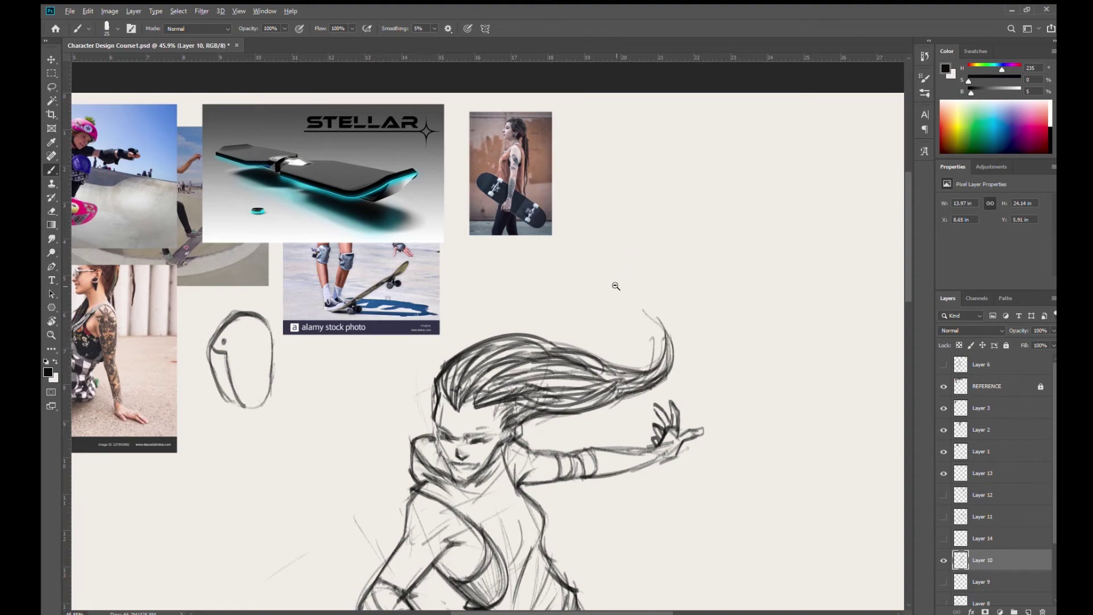
# Erase the dark hair linework down to a faint guide, leaving the face and body lines untouched.
pyautogui.moveTo(595, 280); pyautogui.dragTo(510, 205)
pyautogui.moveTo(578, 300); pyautogui.dragTo(629, 320)
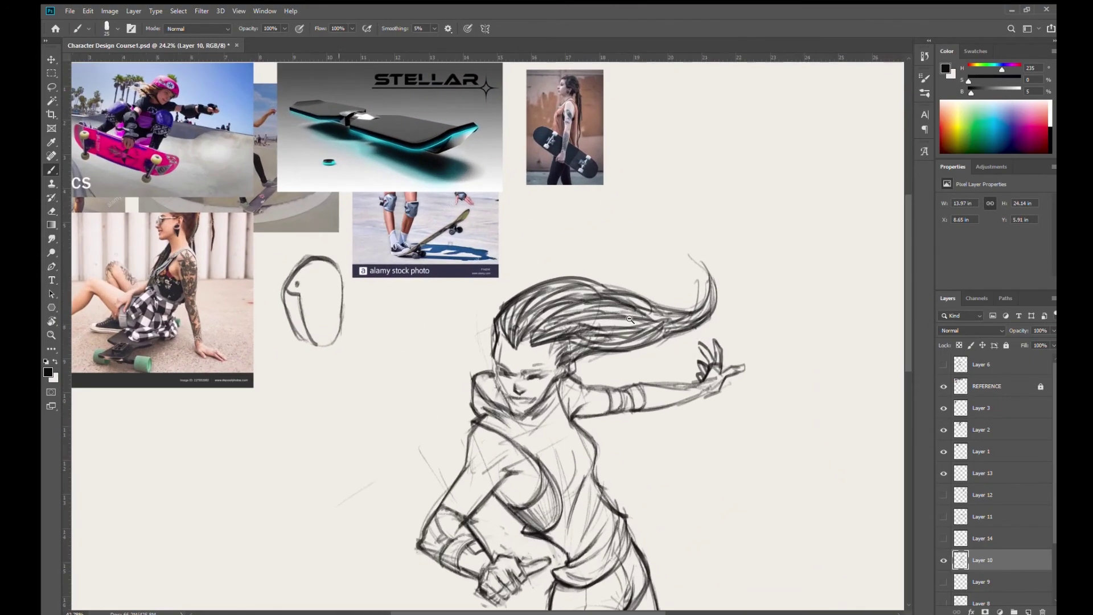
pyautogui.scroll(-3, 630, 319)
pyautogui.scroll(5, 626, 342)
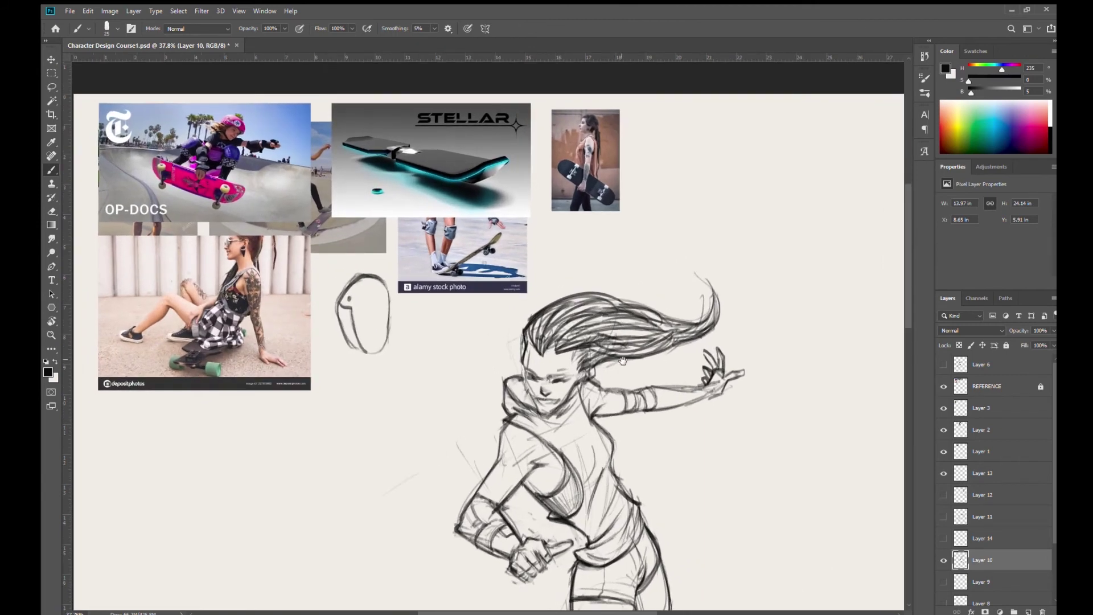
pyautogui.moveTo(623, 360); pyautogui.dragTo(597, 368)
pyautogui.press('e')
pyautogui.moveTo(566, 322)
pyautogui.mouseDown()
pyautogui.moveTo(541, 333)
pyautogui.moveTo(627, 365)
pyautogui.moveTo(632, 340)
pyautogui.moveTo(534, 325)
pyautogui.moveTo(580, 314)
pyautogui.moveTo(633, 343)
pyautogui.moveTo(626, 353)
pyautogui.moveTo(514, 353)
pyautogui.moveTo(544, 317)
pyautogui.moveTo(498, 341)
pyautogui.moveTo(522, 327)
pyautogui.moveTo(636, 330)
pyautogui.moveTo(661, 342)
pyautogui.moveTo(578, 371)
pyautogui.moveTo(540, 355)
pyautogui.moveTo(629, 341)
pyautogui.moveTo(589, 318)
pyautogui.moveTo(575, 331)
pyautogui.moveTo(561, 311)
pyautogui.moveTo(698, 337)
pyautogui.moveTo(597, 367)
pyautogui.moveTo(548, 357)
pyautogui.moveTo(523, 368)
pyautogui.moveTo(517, 340)
pyautogui.moveTo(499, 345)
pyautogui.moveTo(561, 310)
pyautogui.mouseUp()
pyautogui.press('b')
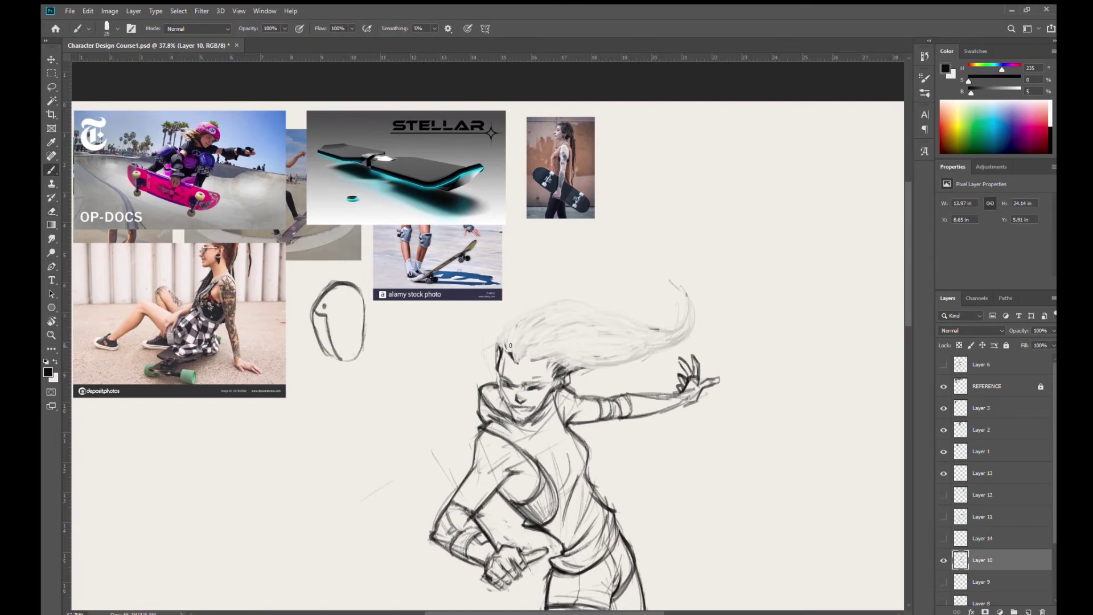
# Redraw the hair with a thinner, cleaner outline over the crown and along its underside.
pyautogui.moveTo(515, 362)
pyautogui.mouseDown()
pyautogui.moveTo(495, 342)
pyautogui.moveTo(549, 302)
pyautogui.moveTo(590, 297)
pyautogui.moveTo(640, 325)
pyautogui.mouseUp()
pyautogui.moveTo(579, 347)
pyautogui.mouseDown()
pyautogui.moveTo(531, 360)
pyautogui.moveTo(519, 344)
pyautogui.moveTo(560, 305)
pyautogui.moveTo(644, 359)
pyautogui.mouseUp()
pyautogui.moveTo(571, 371); pyautogui.dragTo(643, 358)
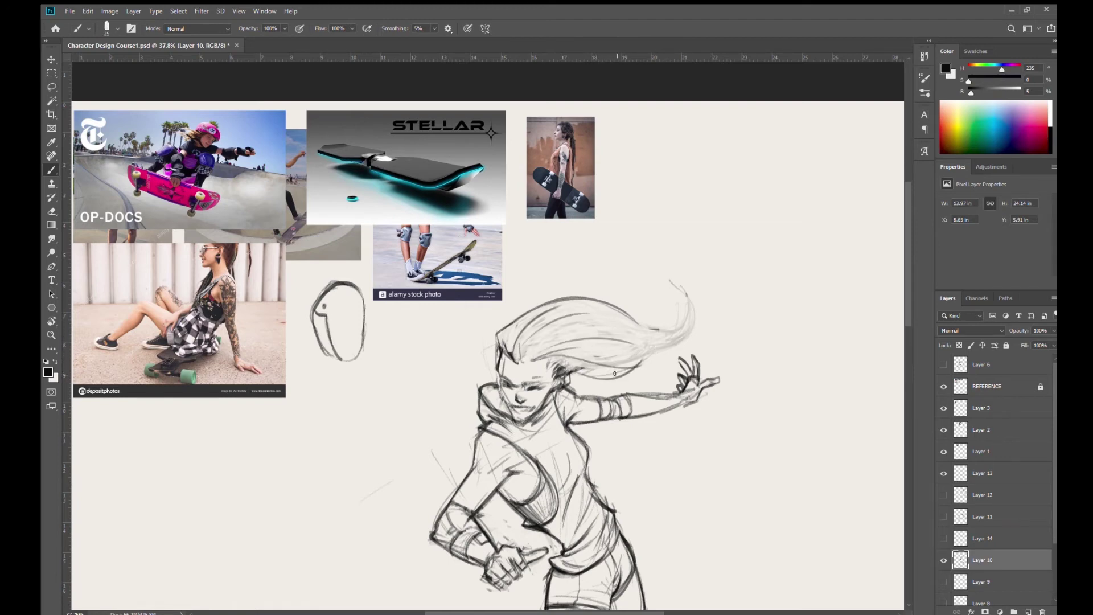
# Extend the hair's tail upward with a curled tip and a second wisp arching away from the head.
pyautogui.moveTo(629, 364)
pyautogui.mouseDown()
pyautogui.moveTo(684, 288)
pyautogui.moveTo(704, 316)
pyautogui.mouseUp()
pyautogui.moveTo(661, 281)
pyautogui.mouseDown()
pyautogui.moveTo(693, 300)
pyautogui.moveTo(674, 329)
pyautogui.moveTo(662, 281)
pyautogui.moveTo(679, 280)
pyautogui.moveTo(686, 293)
pyautogui.moveTo(668, 298)
pyautogui.moveTo(660, 285)
pyautogui.moveTo(680, 282)
pyautogui.moveTo(690, 300)
pyautogui.moveTo(744, 296)
pyautogui.moveTo(697, 299)
pyautogui.moveTo(738, 286)
pyautogui.moveTo(698, 301)
pyautogui.moveTo(756, 294)
pyautogui.mouseUp()
pyautogui.moveTo(665, 280)
pyautogui.mouseDown()
pyautogui.moveTo(700, 322)
pyautogui.moveTo(630, 322)
pyautogui.mouseUp()
pyautogui.moveTo(566, 381); pyautogui.dragTo(610, 373)
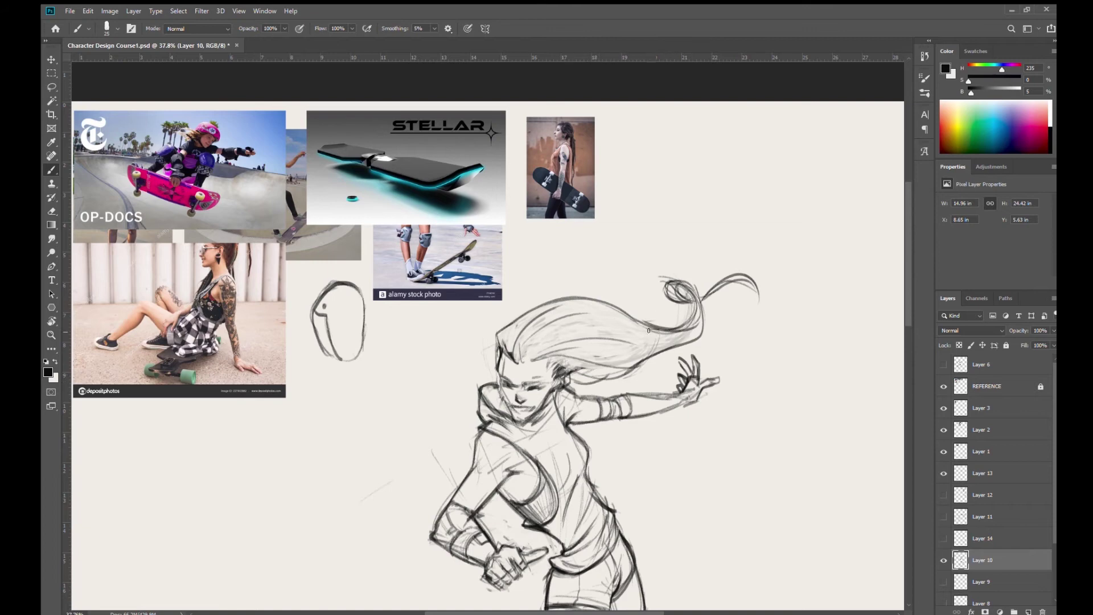
# Thicken the base of the tail's curl and add a wavy wisp rising above it.
pyautogui.moveTo(638, 326)
pyautogui.mouseDown()
pyautogui.moveTo(676, 325)
pyautogui.moveTo(682, 288)
pyautogui.mouseUp()
pyautogui.moveTo(674, 247); pyautogui.dragTo(589, 216)
pyautogui.scroll(5, 683, 259)
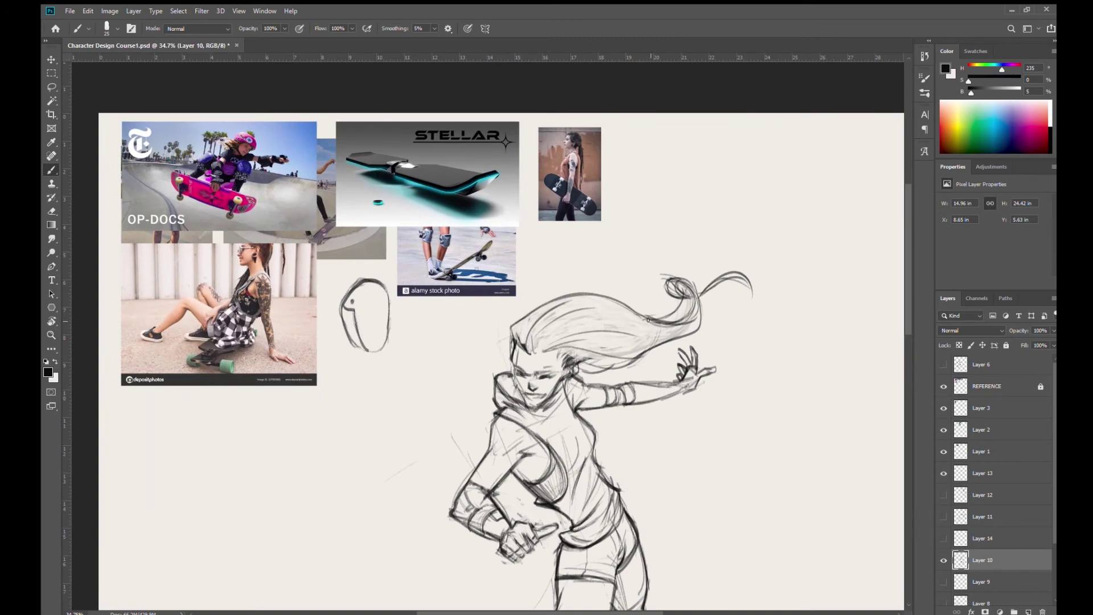
pyautogui.moveTo(674, 276)
pyautogui.mouseDown()
pyautogui.moveTo(668, 266)
pyautogui.moveTo(706, 242)
pyautogui.moveTo(677, 261)
pyautogui.moveTo(699, 309)
pyautogui.moveTo(693, 250)
pyautogui.moveTo(707, 230)
pyautogui.moveTo(673, 274)
pyautogui.mouseUp()
pyautogui.moveTo(714, 230)
pyautogui.mouseDown()
pyautogui.moveTo(759, 287)
pyautogui.moveTo(745, 315)
pyautogui.mouseUp()
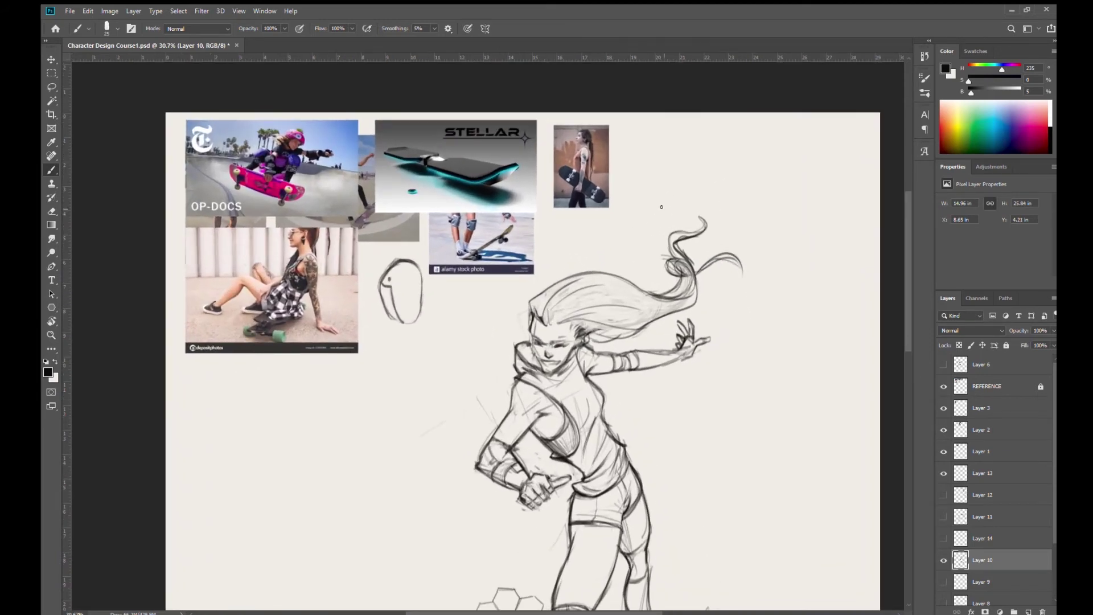
# Erase the curled hair tips and redraw the tail as a single lock rising and bending outward.
pyautogui.press('e')
pyautogui.moveTo(663, 279)
pyautogui.mouseDown()
pyautogui.moveTo(690, 256)
pyautogui.moveTo(681, 278)
pyautogui.moveTo(749, 271)
pyautogui.moveTo(687, 243)
pyautogui.moveTo(650, 248)
pyautogui.mouseUp()
pyautogui.press('b')
pyautogui.moveTo(684, 278); pyautogui.dragTo(665, 295)
pyautogui.moveTo(693, 252)
pyautogui.mouseDown()
pyautogui.moveTo(668, 293)
pyautogui.moveTo(720, 246)
pyautogui.mouseUp()
pyautogui.moveTo(697, 290)
pyautogui.mouseDown()
pyautogui.moveTo(700, 251)
pyautogui.moveTo(722, 248)
pyautogui.mouseUp()
pyautogui.moveTo(711, 244); pyautogui.dragTo(739, 249)
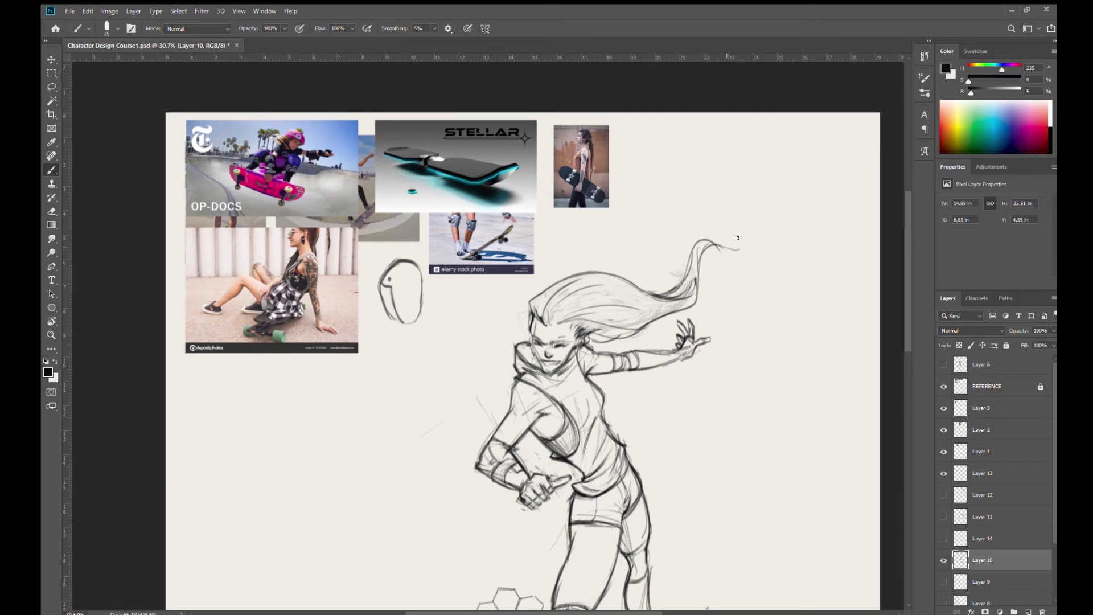
pyautogui.moveTo(692, 306); pyautogui.dragTo(726, 243)
# Lengthen the hair's tail into a long wavy lock with an upturned end and inner flowing strands.
pyautogui.moveTo(630, 279); pyautogui.dragTo(701, 285)
pyautogui.hotkey('ctrl', 'z')
pyautogui.moveTo(711, 254)
pyautogui.mouseDown()
pyautogui.moveTo(779, 257)
pyautogui.moveTo(780, 240)
pyautogui.moveTo(762, 279)
pyautogui.moveTo(711, 256)
pyautogui.moveTo(754, 269)
pyautogui.moveTo(737, 259)
pyautogui.moveTo(777, 227)
pyautogui.moveTo(777, 268)
pyautogui.mouseUp()
pyautogui.moveTo(783, 234)
pyautogui.mouseDown()
pyautogui.moveTo(751, 277)
pyautogui.moveTo(733, 248)
pyautogui.moveTo(702, 268)
pyautogui.moveTo(725, 248)
pyautogui.moveTo(743, 255)
pyautogui.moveTo(698, 251)
pyautogui.moveTo(714, 240)
pyautogui.moveTo(657, 277)
pyautogui.moveTo(690, 258)
pyautogui.moveTo(557, 310)
pyautogui.moveTo(601, 310)
pyautogui.moveTo(558, 325)
pyautogui.moveTo(601, 327)
pyautogui.mouseUp()
pyautogui.moveTo(583, 320); pyautogui.dragTo(619, 328)
pyautogui.moveTo(586, 335)
pyautogui.mouseDown()
pyautogui.moveTo(691, 299)
pyautogui.moveTo(729, 266)
pyautogui.mouseUp()
pyautogui.moveTo(708, 282)
pyautogui.mouseDown()
pyautogui.moveTo(733, 268)
pyautogui.moveTo(769, 276)
pyautogui.moveTo(788, 242)
pyautogui.mouseUp()
pyautogui.moveTo(713, 249)
pyautogui.mouseDown()
pyautogui.moveTo(652, 258)
pyautogui.moveTo(729, 382)
pyautogui.moveTo(710, 371)
pyautogui.moveTo(667, 382)
pyautogui.mouseUp()
# Darken the bands around the outstretched far arm and sketch a loose tattoo-like pattern on its forearm.
pyautogui.scroll(5, 620, 281)
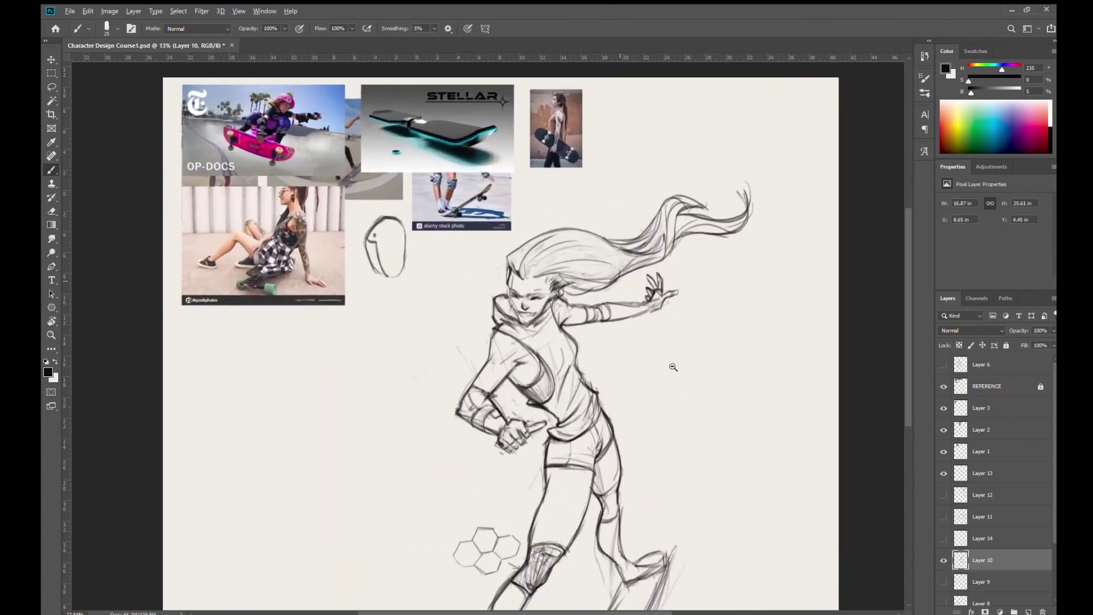
pyautogui.moveTo(619, 328); pyautogui.dragTo(656, 315)
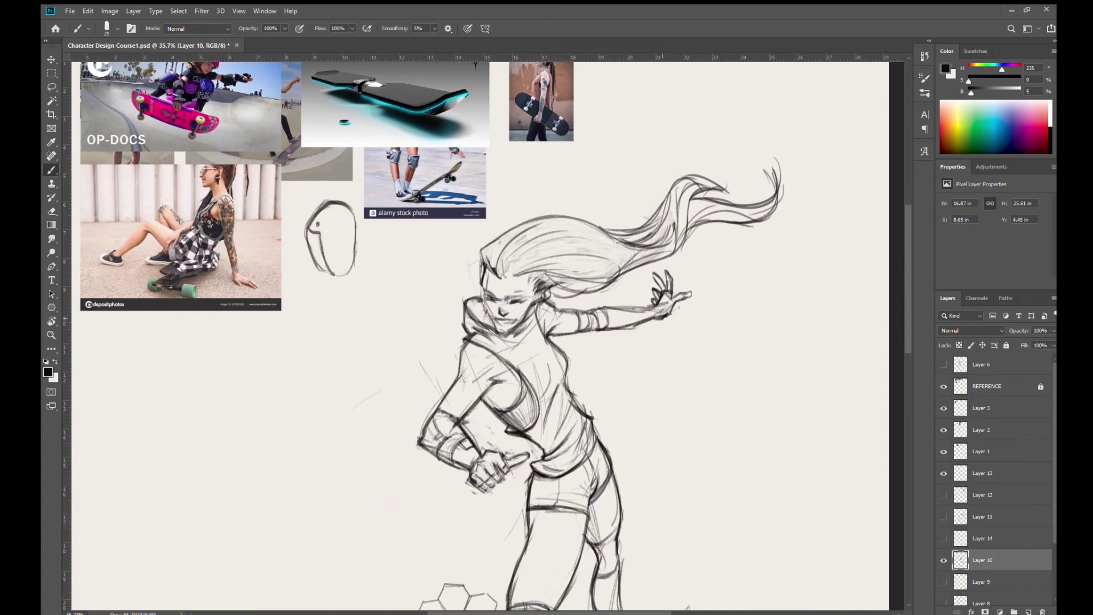
pyautogui.moveTo(640, 350)
pyautogui.mouseDown()
pyautogui.moveTo(606, 347)
pyautogui.moveTo(620, 345)
pyautogui.mouseUp()
pyautogui.moveTo(551, 304)
pyautogui.mouseDown()
pyautogui.moveTo(590, 312)
pyautogui.moveTo(575, 331)
pyautogui.moveTo(605, 330)
pyautogui.moveTo(604, 321)
pyautogui.mouseUp()
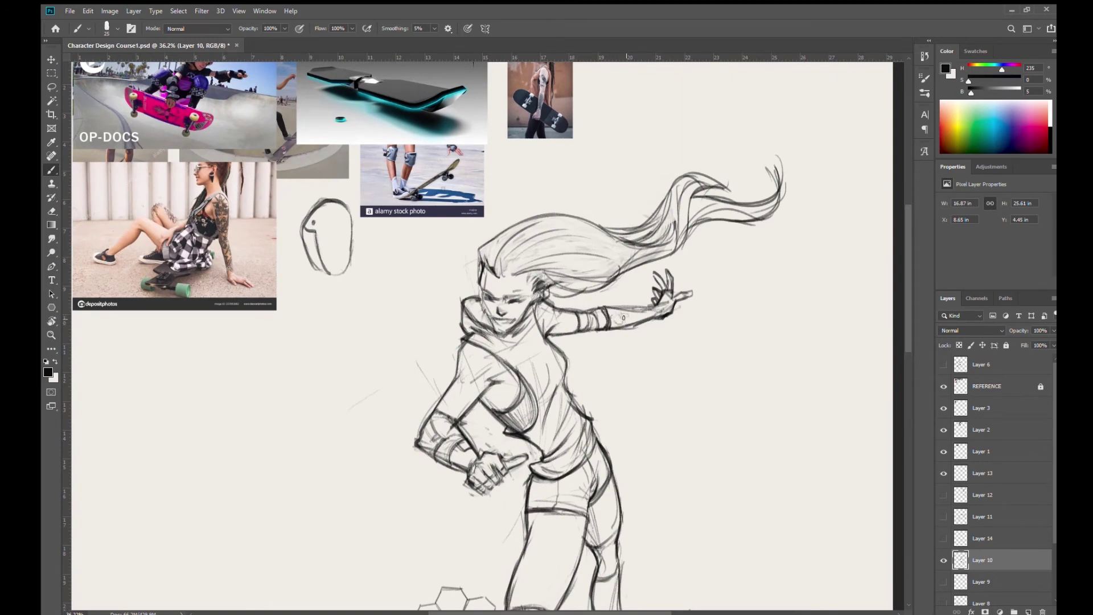
pyautogui.moveTo(648, 316)
pyautogui.mouseDown()
pyautogui.moveTo(664, 309)
pyautogui.moveTo(664, 326)
pyautogui.moveTo(632, 353)
pyautogui.moveTo(629, 325)
pyautogui.mouseUp()
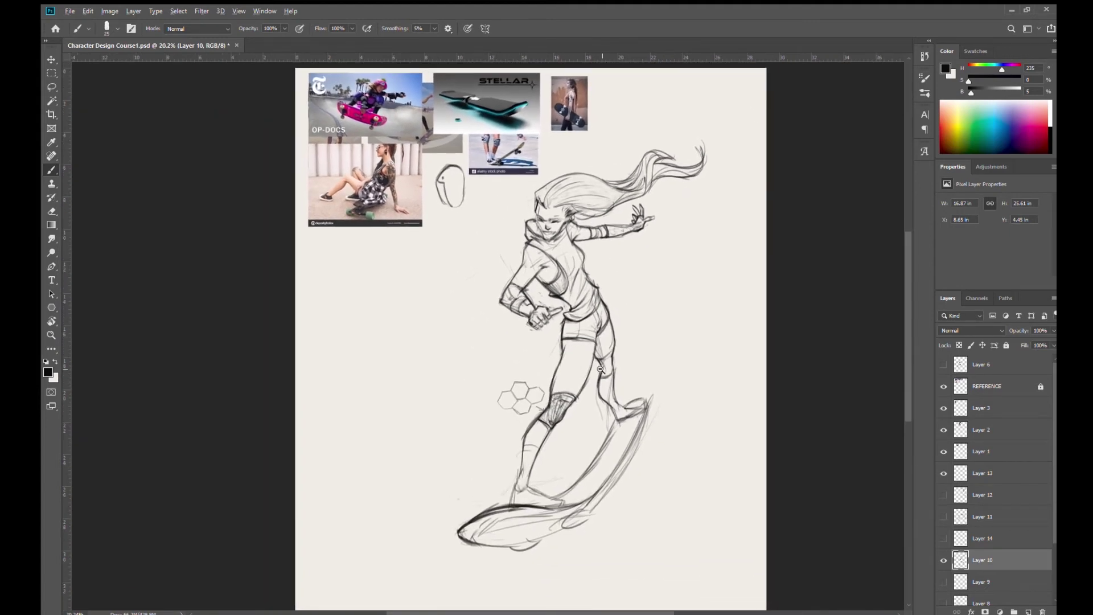
# Define the far leg's knee pad with a bold upper edge, a lower edge and a scribbled texture.
pyautogui.scroll(4, 599, 369)
pyautogui.moveTo(622, 331)
pyautogui.mouseDown()
pyautogui.moveTo(595, 354)
pyautogui.moveTo(610, 378)
pyautogui.mouseUp()
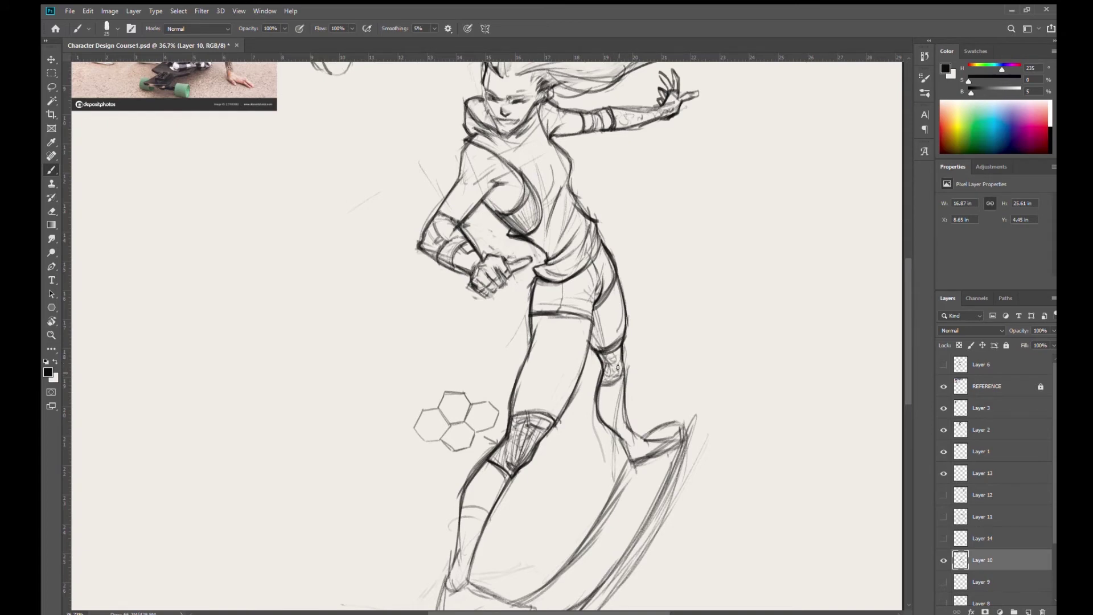
pyautogui.moveTo(625, 418); pyautogui.dragTo(590, 484)
pyautogui.moveTo(589, 513); pyautogui.dragTo(599, 410)
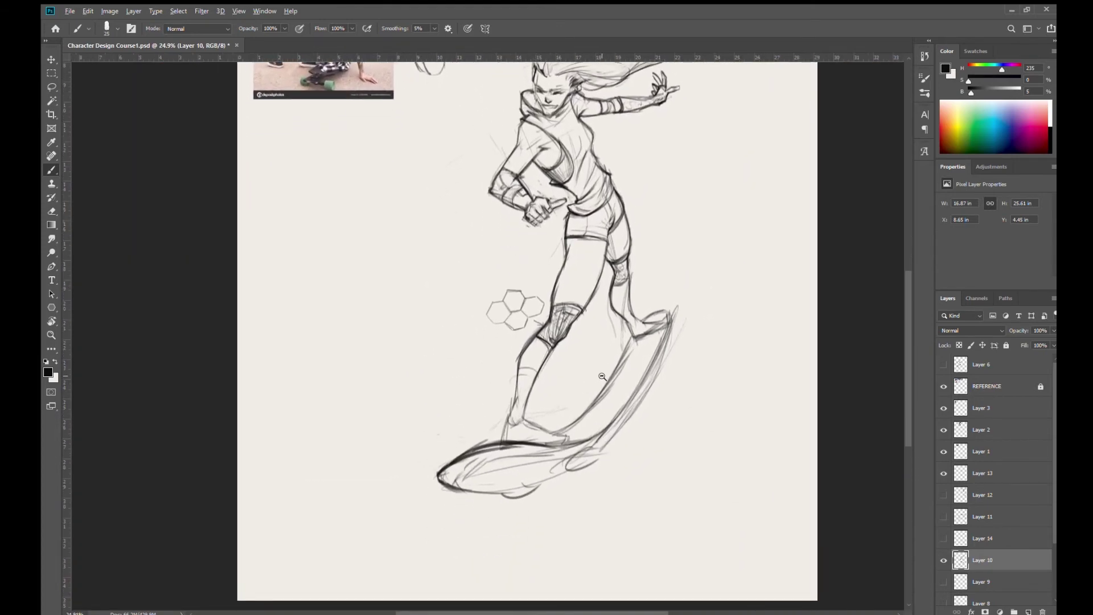
# Draw the near foot's shoe with its heel, toe and ankle opening, and mark the sock's upper edge.
pyautogui.scroll(-3, 547, 342)
pyautogui.scroll(5, 529, 370)
pyautogui.moveTo(523, 459)
pyautogui.mouseDown()
pyautogui.moveTo(547, 418)
pyautogui.moveTo(648, 464)
pyautogui.mouseUp()
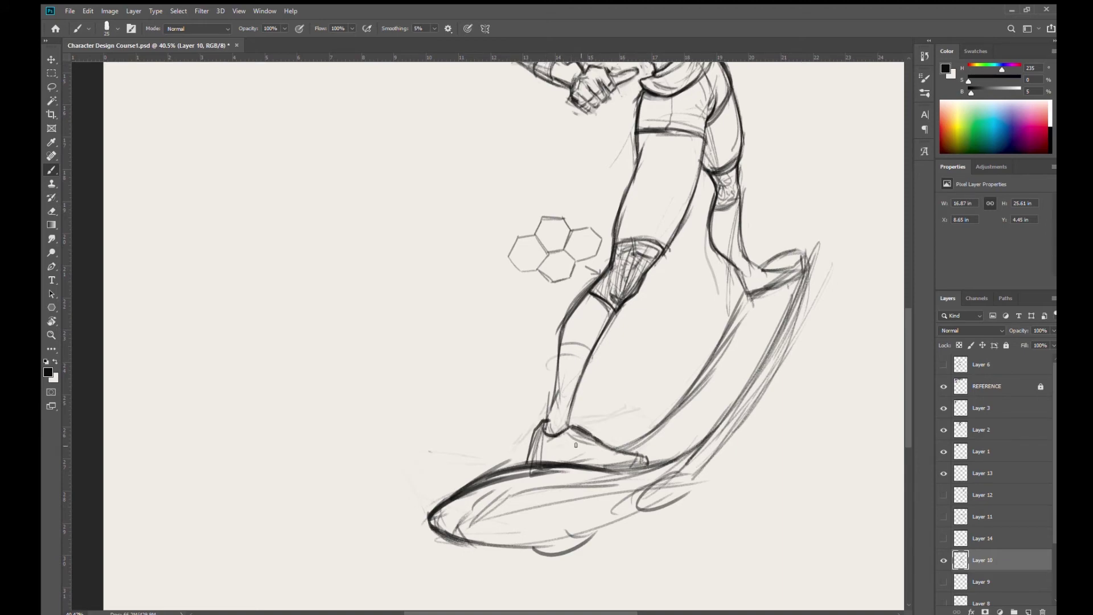
pyautogui.moveTo(530, 458)
pyautogui.mouseDown()
pyautogui.moveTo(539, 439)
pyautogui.moveTo(578, 464)
pyautogui.moveTo(566, 445)
pyautogui.moveTo(595, 441)
pyautogui.moveTo(555, 434)
pyautogui.moveTo(577, 465)
pyautogui.moveTo(604, 445)
pyautogui.mouseUp()
pyautogui.hotkey('ctrl', 'z')
pyautogui.moveTo(544, 416)
pyautogui.mouseDown()
pyautogui.moveTo(555, 350)
pyautogui.moveTo(590, 357)
pyautogui.mouseUp()
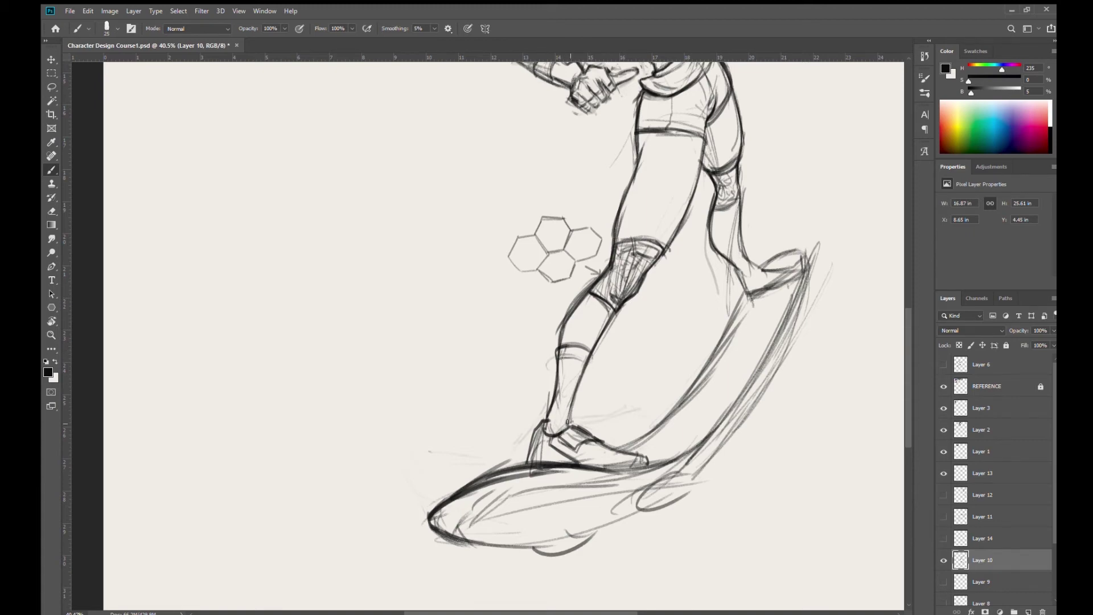
pyautogui.moveTo(541, 429)
pyautogui.mouseDown()
pyautogui.moveTo(548, 410)
pyautogui.moveTo(529, 453)
pyautogui.mouseUp()
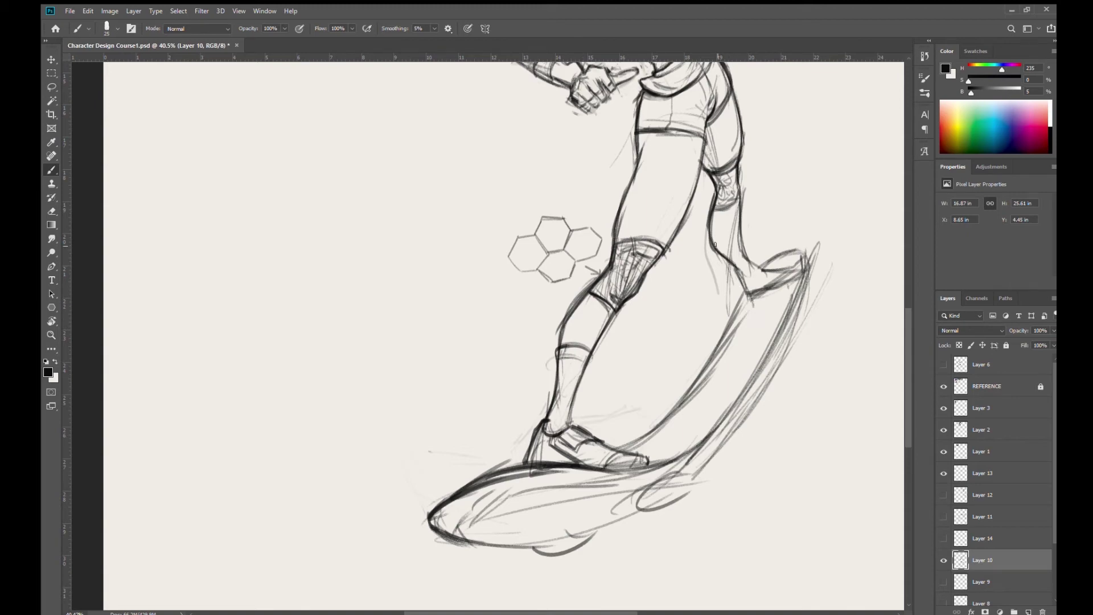
# Darken the near sock's top edge and define the far leg's sock and shoe.
pyautogui.moveTo(737, 232)
pyautogui.mouseDown()
pyautogui.moveTo(719, 243)
pyautogui.moveTo(737, 229)
pyautogui.mouseUp()
pyautogui.moveTo(562, 348); pyautogui.dragTo(587, 348)
pyautogui.moveTo(591, 345)
pyautogui.mouseDown()
pyautogui.moveTo(570, 348)
pyautogui.moveTo(587, 354)
pyautogui.mouseUp()
pyautogui.moveTo(755, 273)
pyautogui.mouseDown()
pyautogui.moveTo(746, 276)
pyautogui.moveTo(776, 270)
pyautogui.moveTo(746, 292)
pyautogui.moveTo(810, 264)
pyautogui.mouseUp()
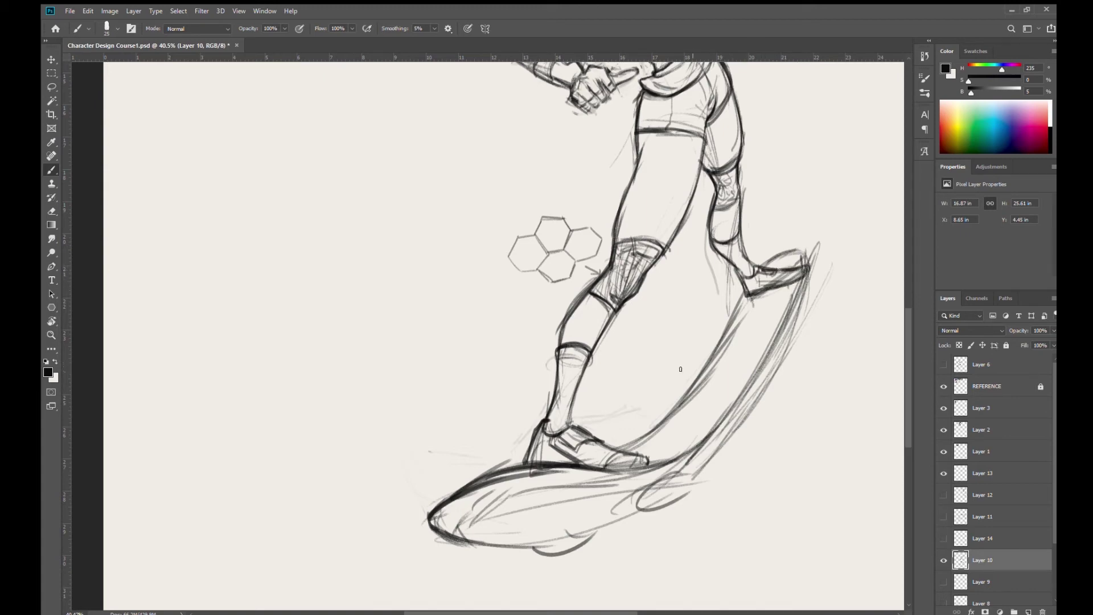
# Examine the upper body and face up close, and the full figure from a distance.
pyautogui.moveTo(704, 305); pyautogui.dragTo(643, 309)
pyautogui.moveTo(730, 366); pyautogui.dragTo(720, 414)
pyautogui.moveTo(599, 296)
pyautogui.mouseDown()
pyautogui.moveTo(647, 359)
pyautogui.moveTo(628, 341)
pyautogui.mouseUp()
pyautogui.moveTo(523, 279)
pyautogui.mouseDown()
pyautogui.moveTo(551, 301)
pyautogui.moveTo(531, 278)
pyautogui.mouseUp()
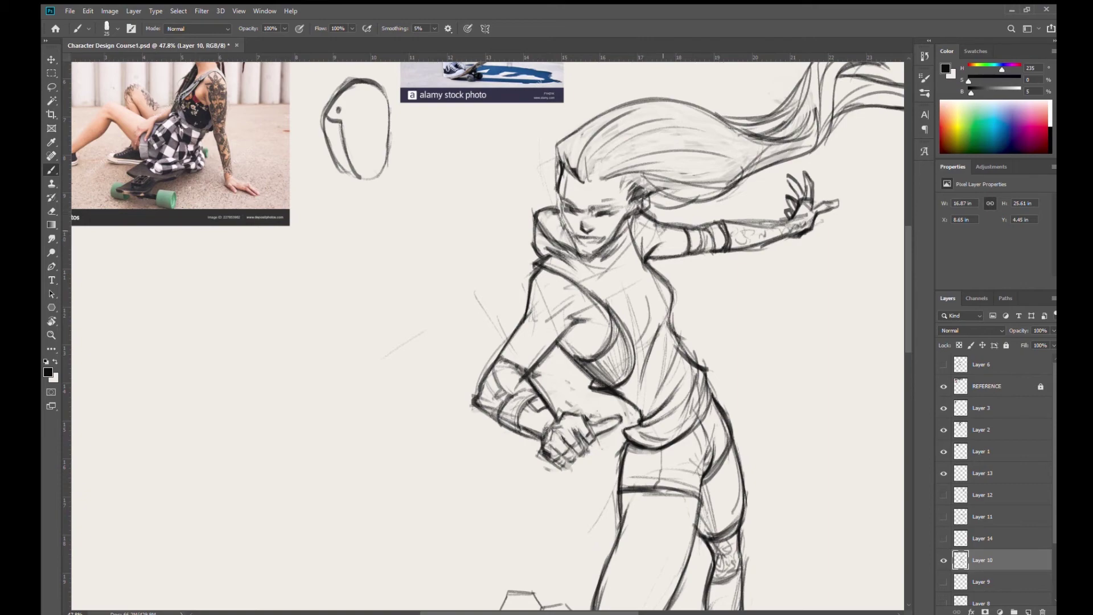
pyautogui.scroll(2, 653, 345)
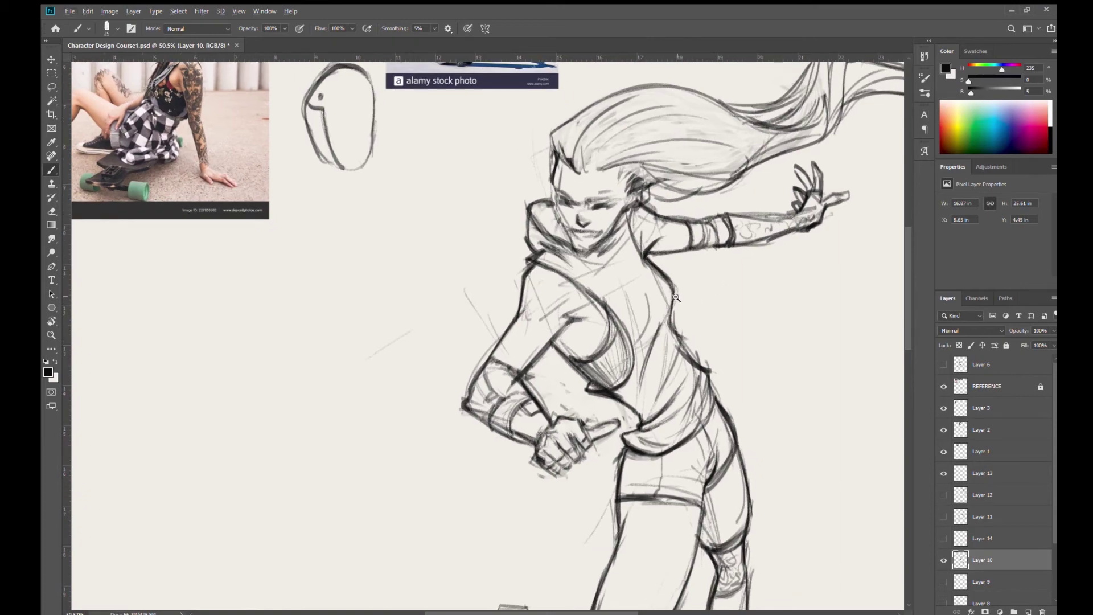
pyautogui.scroll(2, 676, 297)
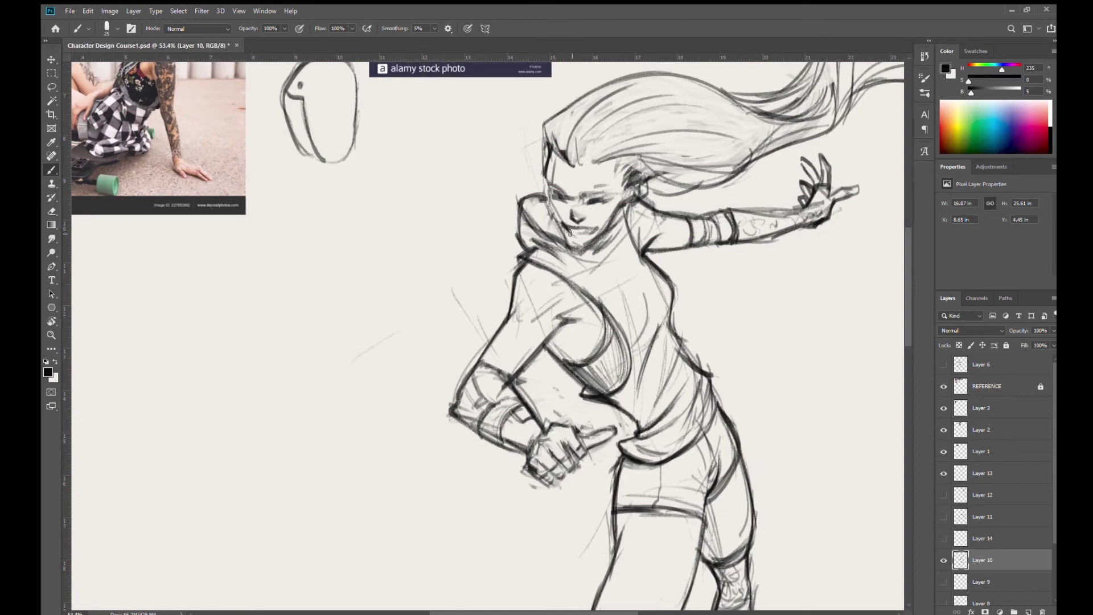
pyautogui.moveTo(570, 226)
pyautogui.mouseDown()
pyautogui.moveTo(585, 230)
pyautogui.moveTo(596, 313)
pyautogui.mouseUp()
pyautogui.scroll(-6, 586, 263)
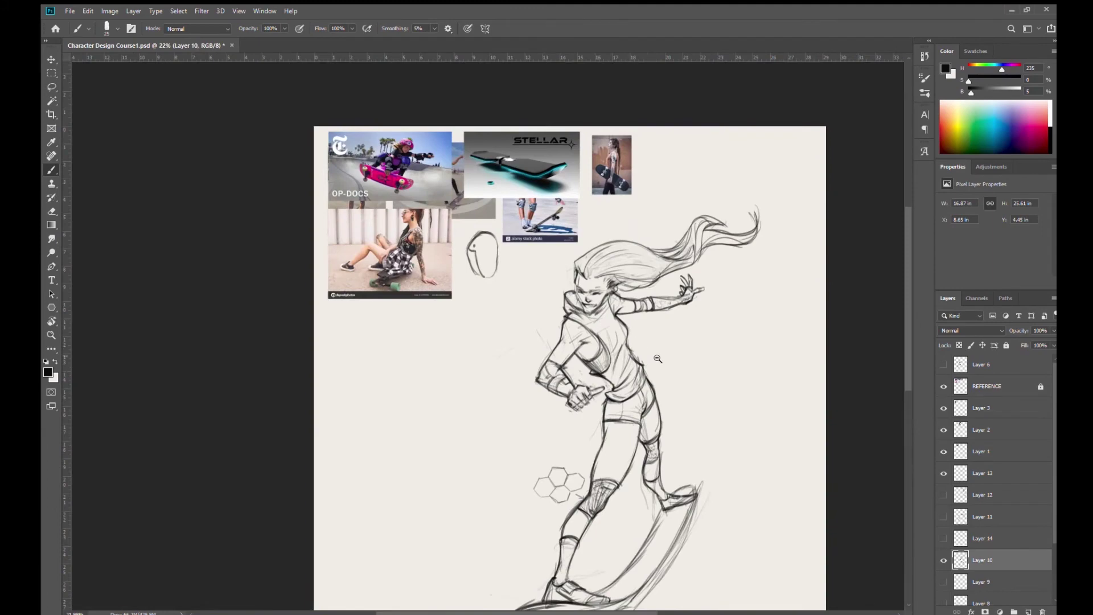
# Flip the whole canvas horizontally to check the figure in mirror view.
pyautogui.moveTo(661, 353); pyautogui.dragTo(642, 296)
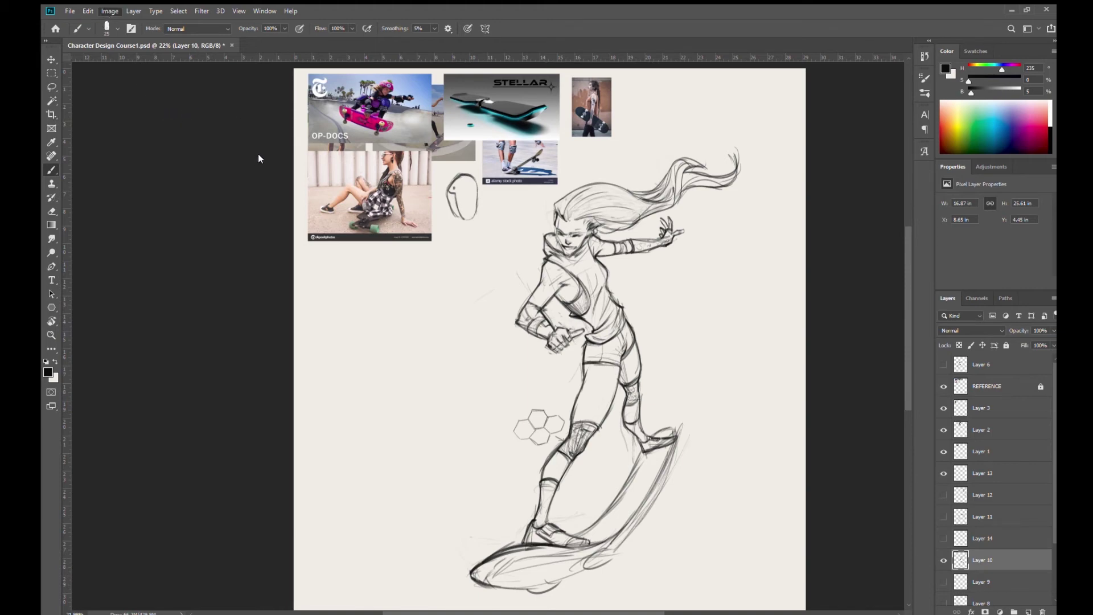
pyautogui.hotkey('ctrl', 'shift', 'h')
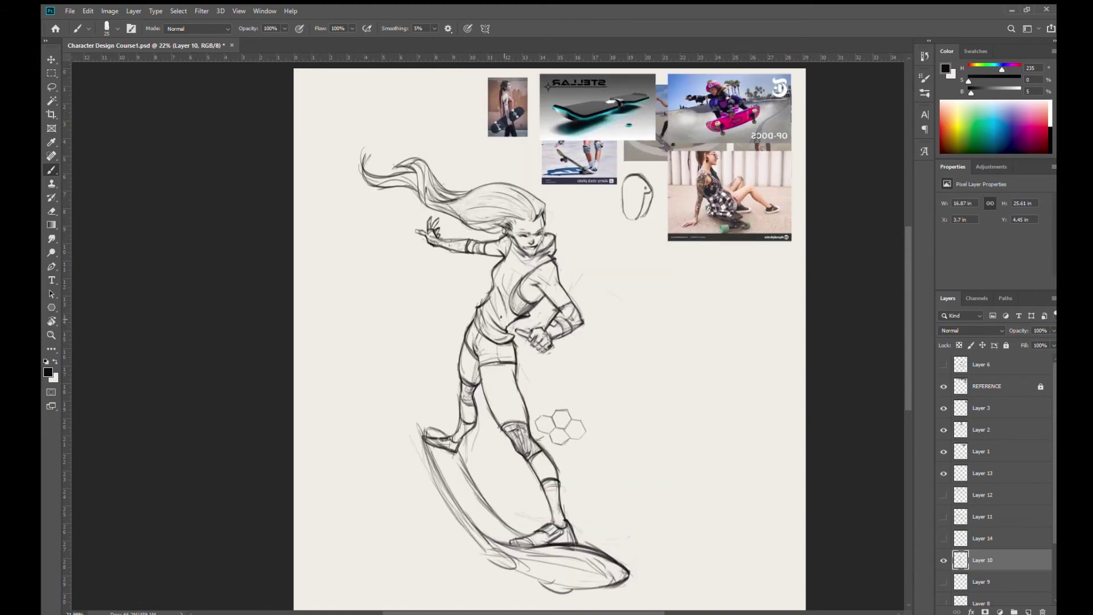
pyautogui.moveTo(565, 376); pyautogui.dragTo(502, 319)
pyautogui.moveTo(537, 283); pyautogui.dragTo(605, 275)
pyautogui.moveTo(552, 206); pyautogui.dragTo(581, 161)
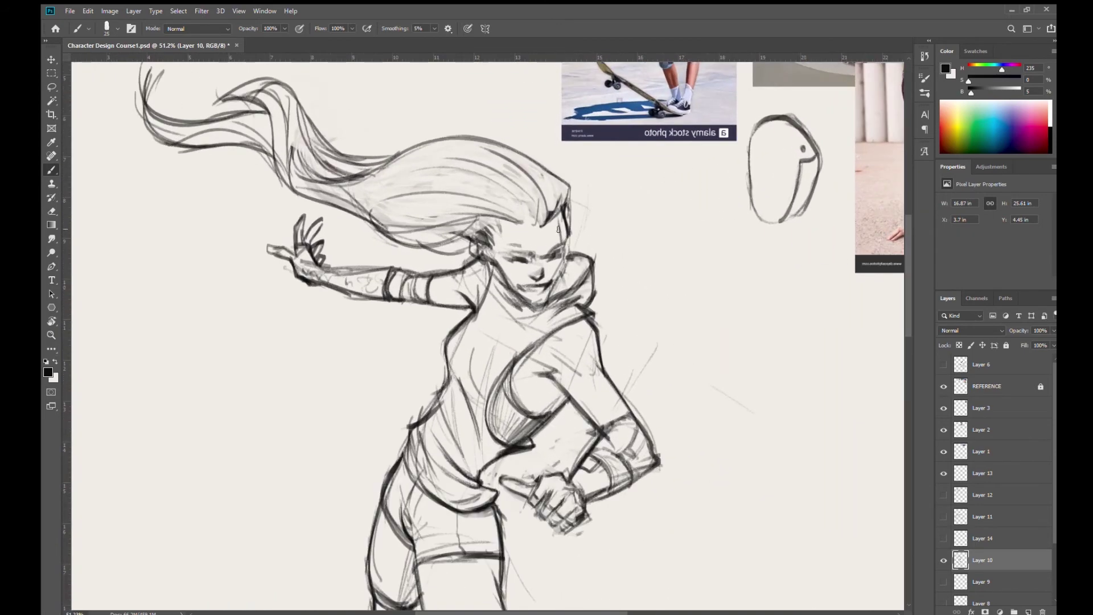
# Examine the mirrored figure's face, torso, pose and board for proportion problems.
pyautogui.moveTo(562, 219)
pyautogui.mouseDown()
pyautogui.moveTo(553, 282)
pyautogui.moveTo(494, 266)
pyautogui.mouseUp()
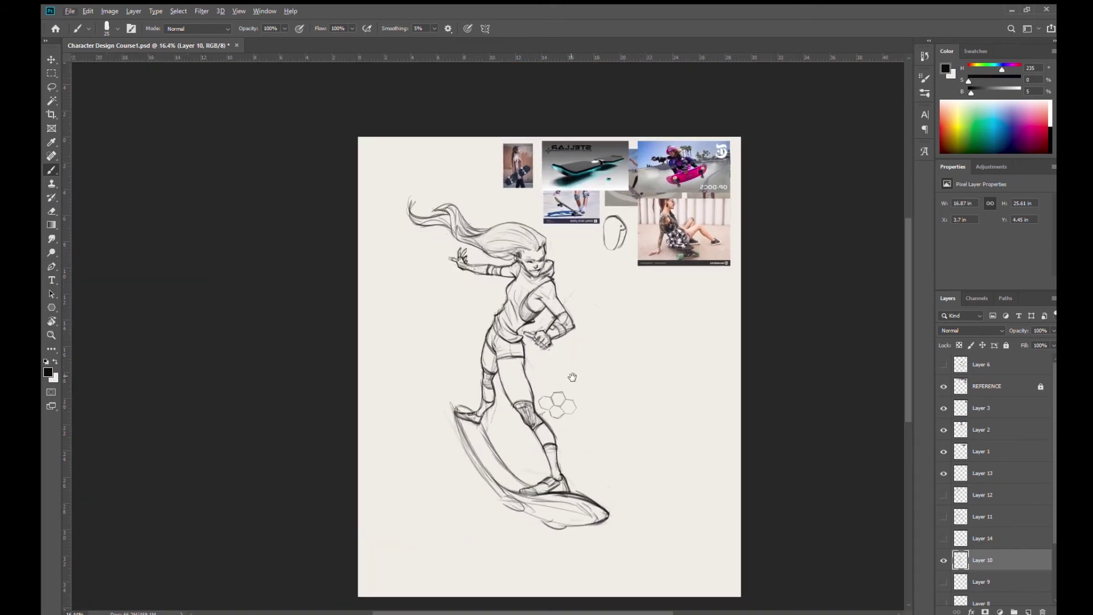
pyautogui.moveTo(572, 376); pyautogui.dragTo(548, 312)
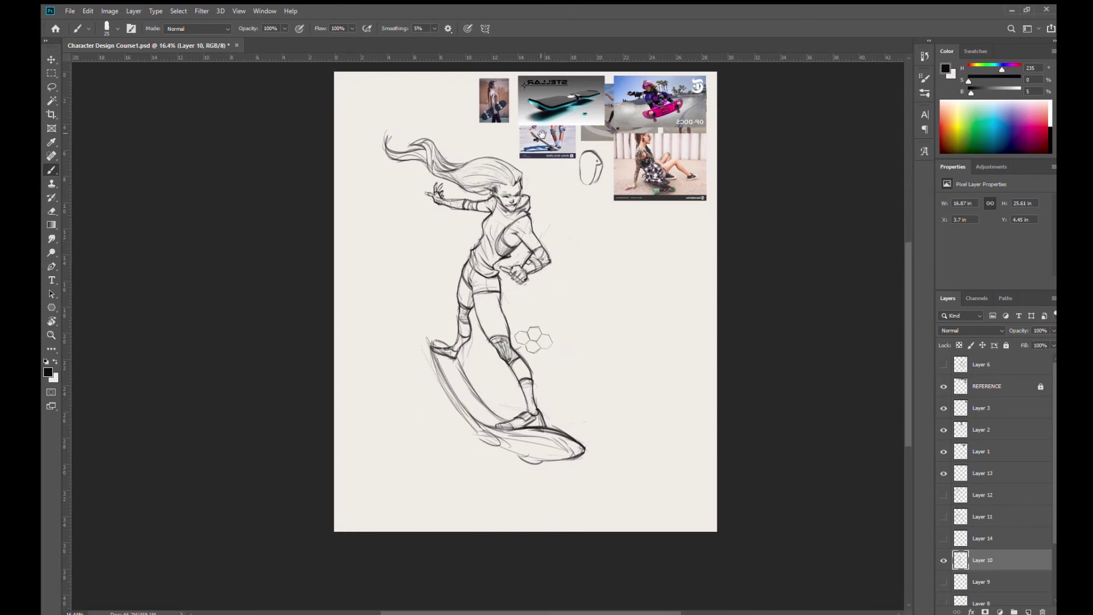
pyautogui.moveTo(591, 291); pyautogui.dragTo(613, 336)
pyautogui.moveTo(579, 413); pyautogui.dragTo(576, 448)
pyautogui.moveTo(617, 317); pyautogui.dragTo(615, 356)
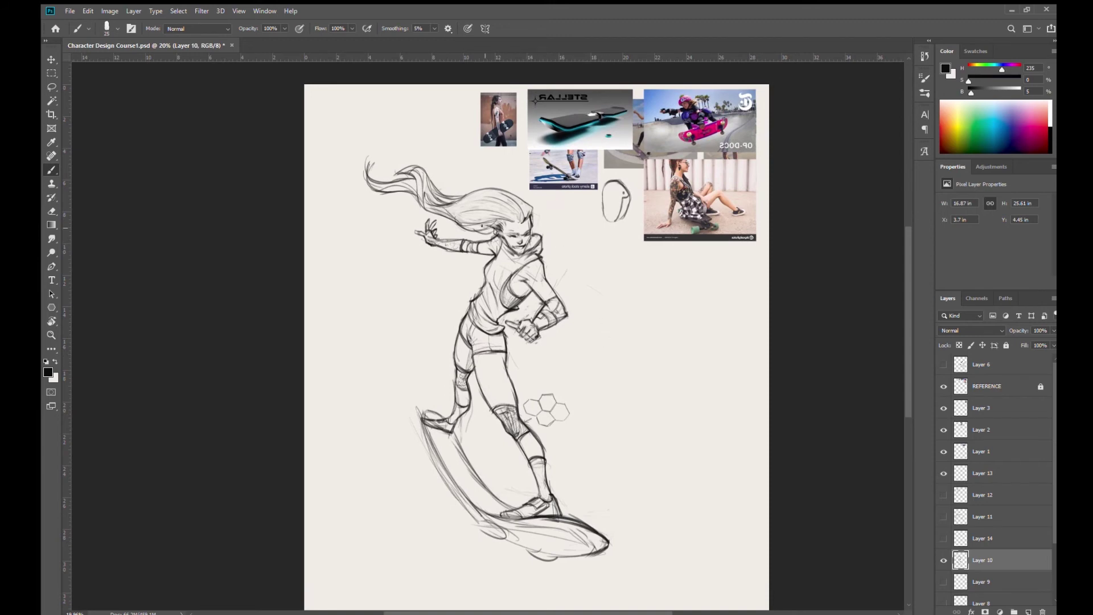
pyautogui.scroll(4, 483, 227)
pyautogui.moveTo(500, 235); pyautogui.dragTo(538, 292)
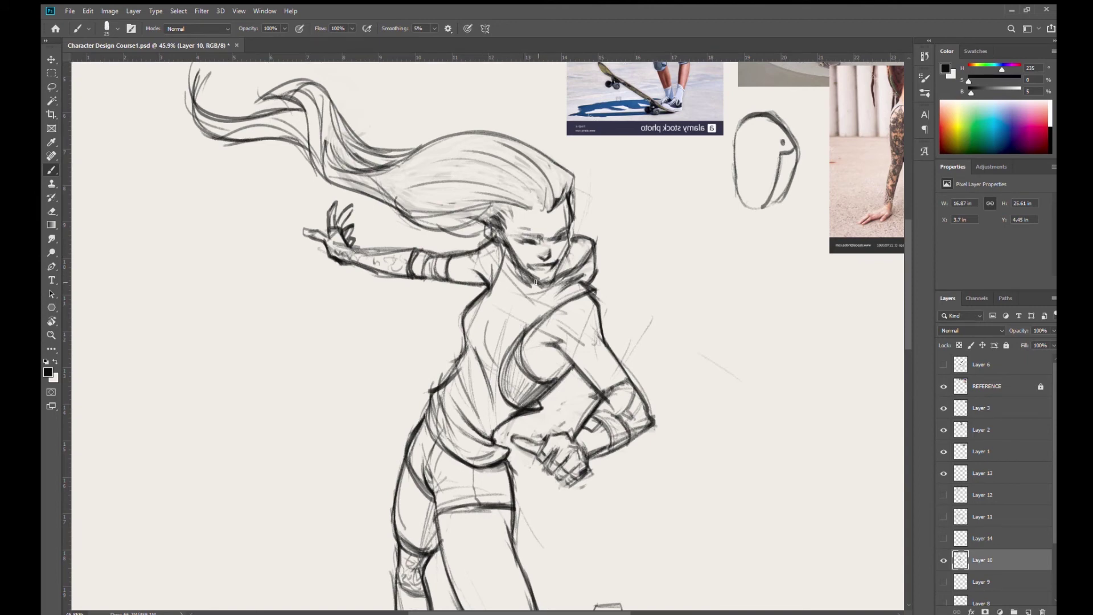
pyautogui.moveTo(511, 237); pyautogui.dragTo(445, 230)
pyautogui.moveTo(522, 279); pyautogui.dragTo(512, 239)
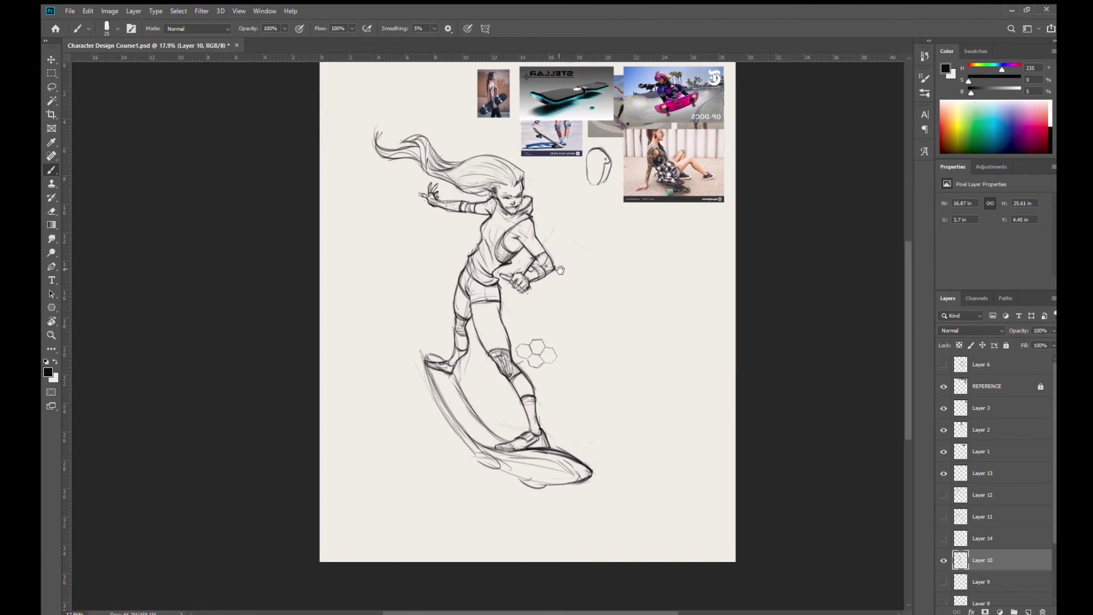
pyautogui.scroll(3, 528, 218)
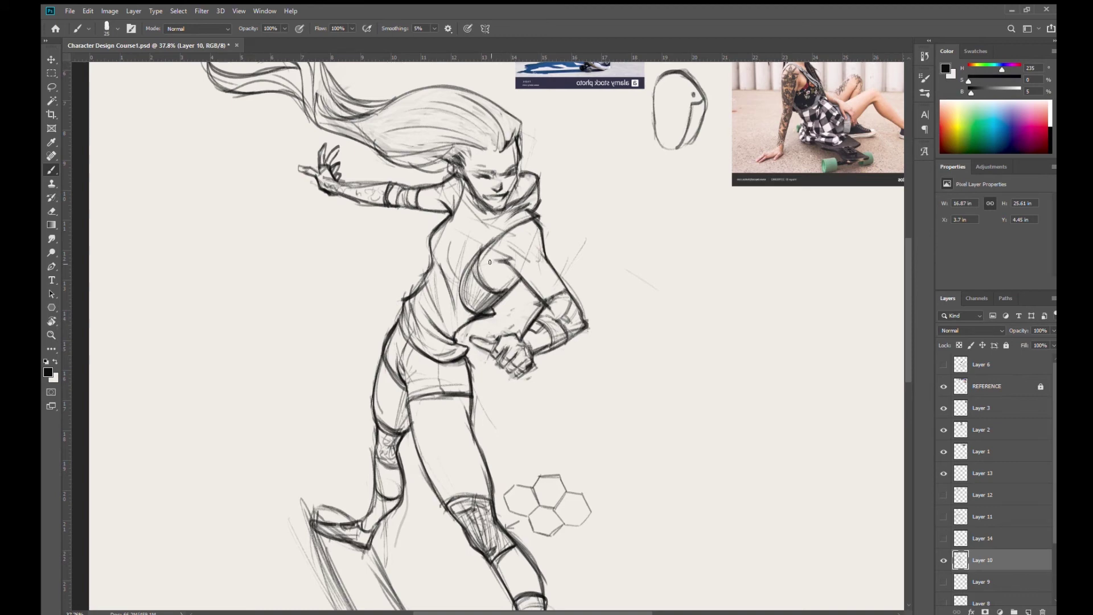
# Strengthen the long edge lines of the board between the rear foot and the front foot.
pyautogui.moveTo(520, 280); pyautogui.dragTo(507, 265)
pyautogui.scroll(-5, 578, 288)
pyautogui.moveTo(595, 354); pyautogui.dragTo(593, 331)
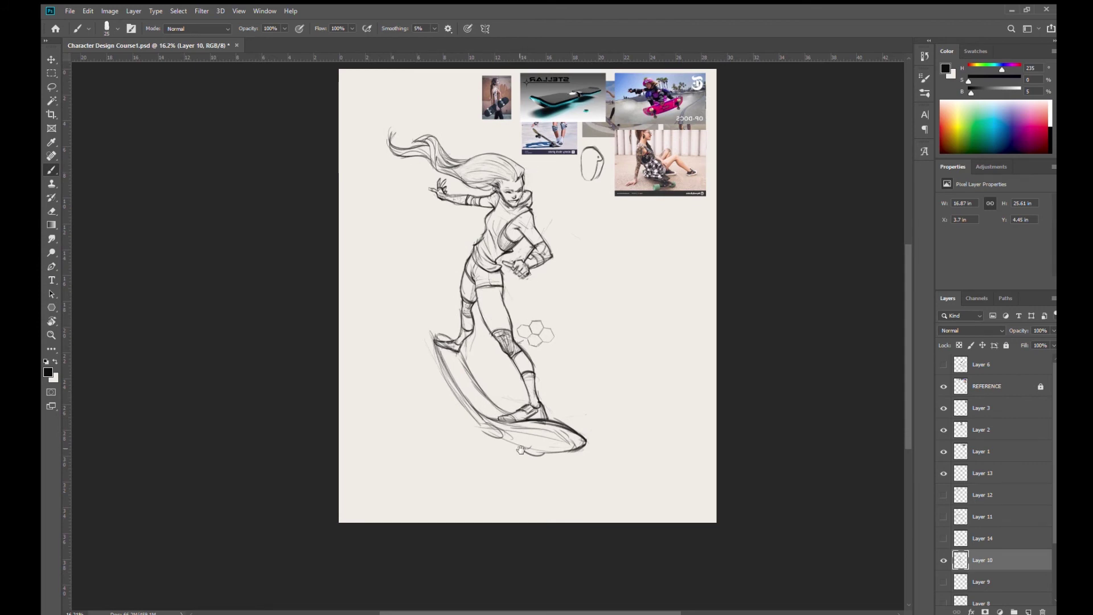
pyautogui.scroll(3, 447, 336)
pyautogui.scroll(1, 474, 360)
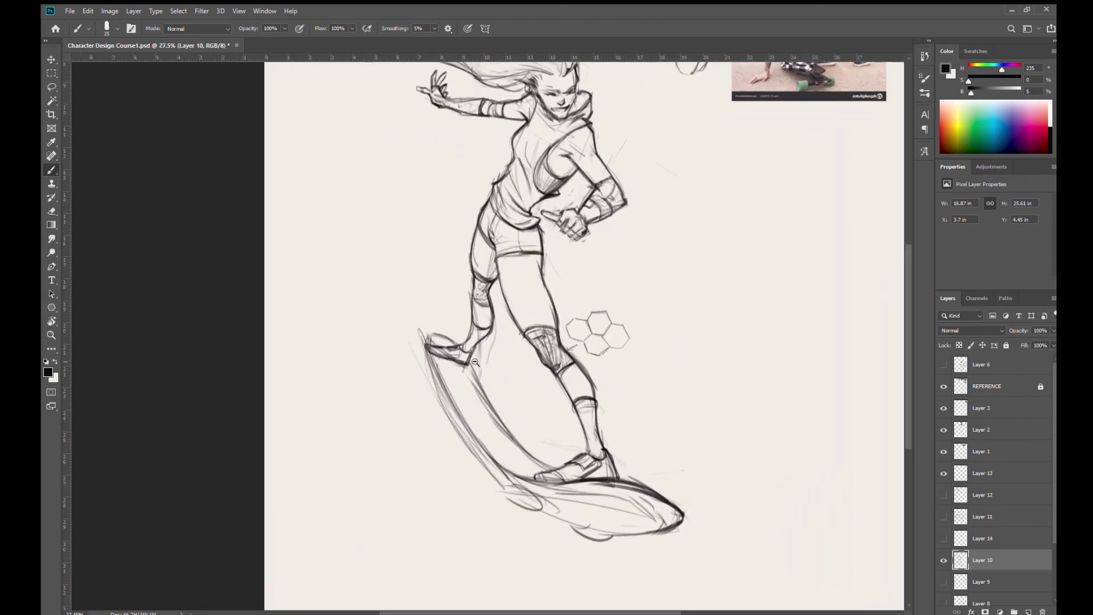
pyautogui.moveTo(425, 338)
pyautogui.mouseDown()
pyautogui.moveTo(457, 349)
pyautogui.moveTo(506, 435)
pyautogui.mouseUp()
pyautogui.moveTo(430, 354)
pyautogui.mouseDown()
pyautogui.moveTo(483, 468)
pyautogui.moveTo(541, 516)
pyautogui.mouseUp()
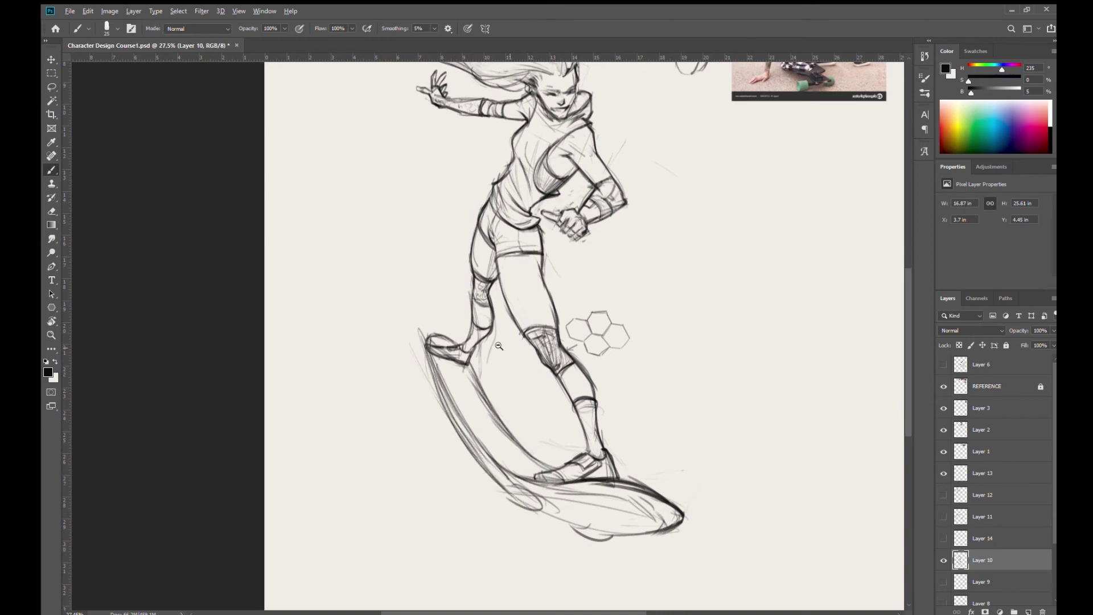
pyautogui.scroll(-3, 538, 357)
pyautogui.moveTo(545, 400)
pyautogui.mouseDown()
pyautogui.moveTo(552, 343)
pyautogui.moveTo(547, 394)
pyautogui.mouseUp()
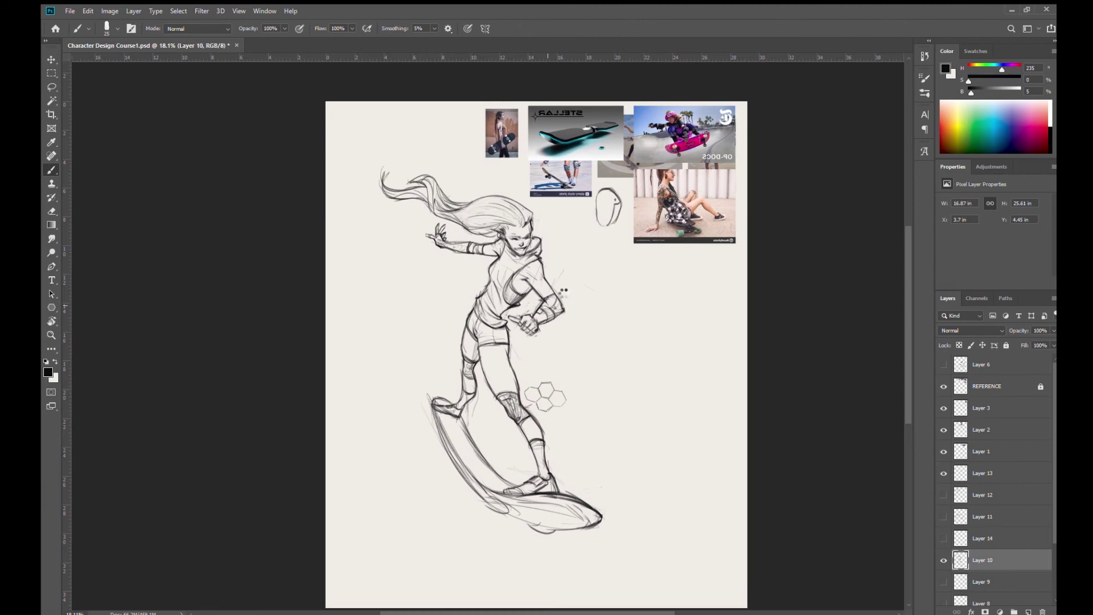
# Flip the canvas horizontally back to its original orientation and check the full figure.
pyautogui.hotkey('ctrl', 'shift', 'h')
pyautogui.moveTo(604, 345); pyautogui.dragTo(585, 308)
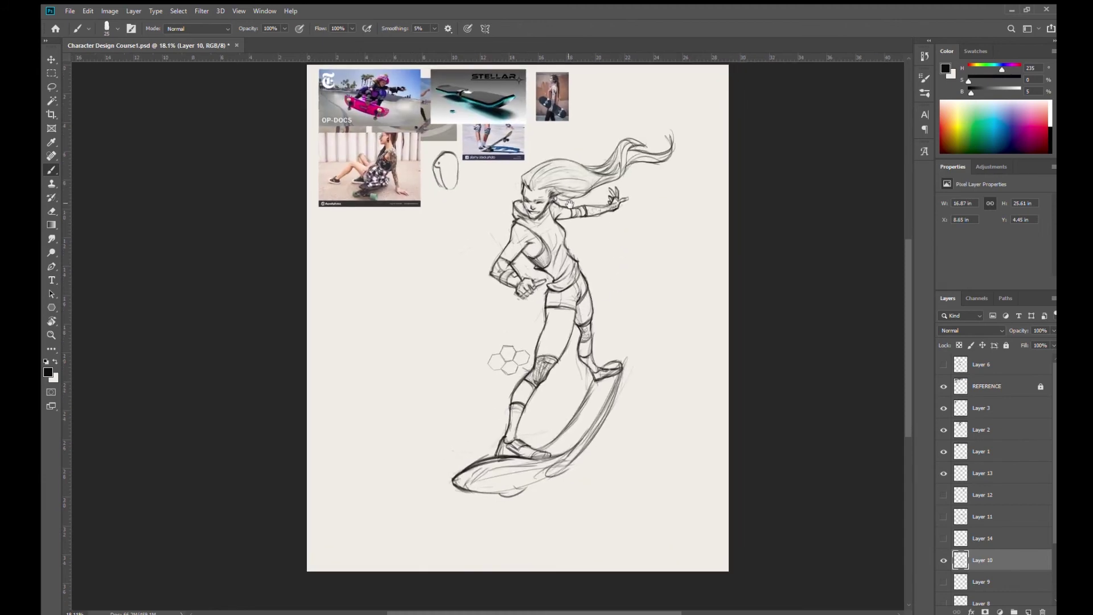
pyautogui.moveTo(533, 199); pyautogui.dragTo(572, 283)
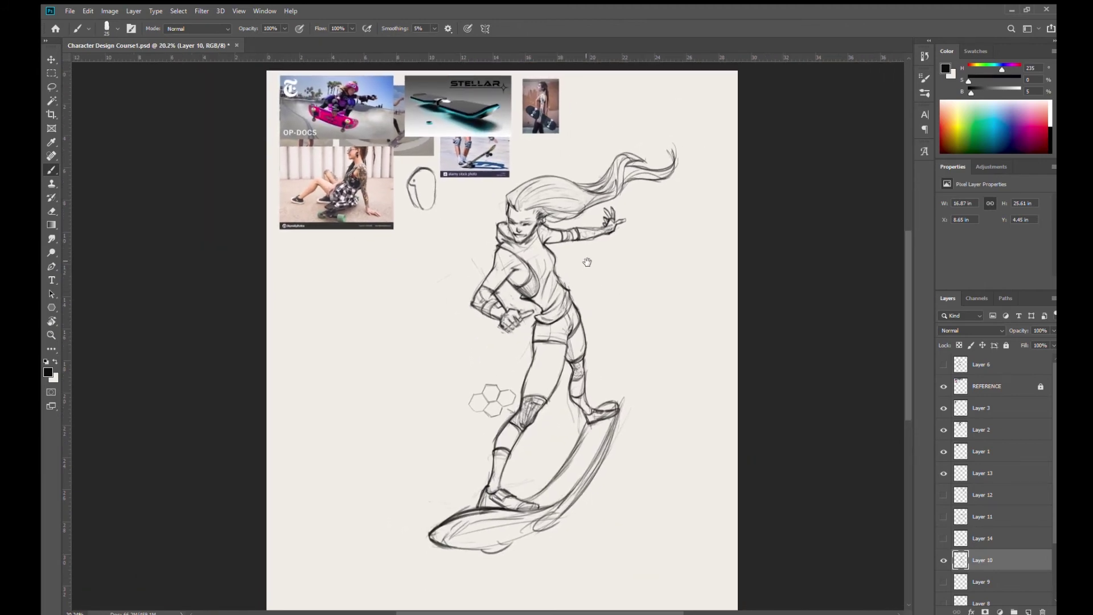
pyautogui.moveTo(586, 279); pyautogui.dragTo(607, 300)
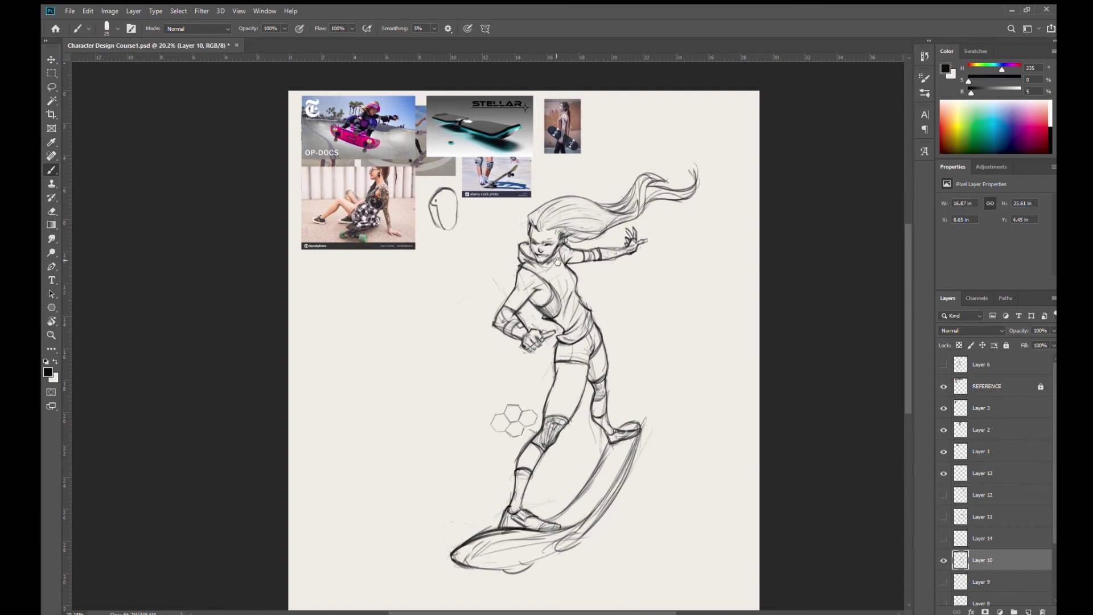
# Darken and define the eyes and brows on the skater's face.
pyautogui.moveTo(543, 250); pyautogui.dragTo(581, 314)
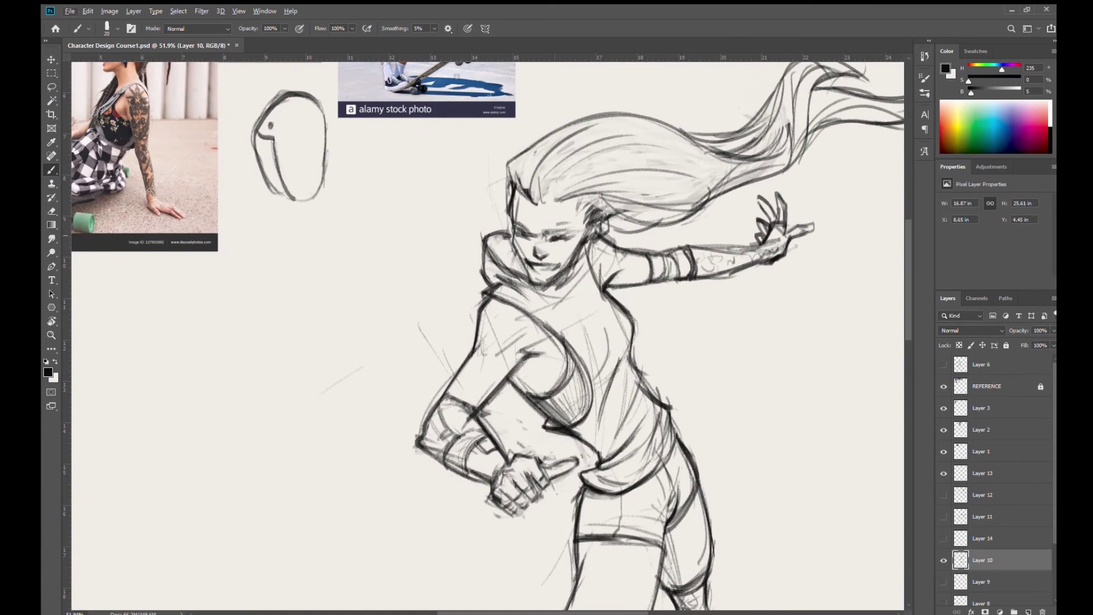
pyautogui.press(']')
pyautogui.moveTo(554, 234); pyautogui.dragTo(569, 237)
pyautogui.moveTo(519, 234)
pyautogui.mouseDown()
pyautogui.moveTo(556, 238)
pyautogui.moveTo(548, 232)
pyautogui.moveTo(564, 232)
pyautogui.moveTo(549, 231)
pyautogui.moveTo(570, 227)
pyautogui.moveTo(544, 235)
pyautogui.moveTo(571, 226)
pyautogui.mouseUp()
pyautogui.scroll(-5, 575, 289)
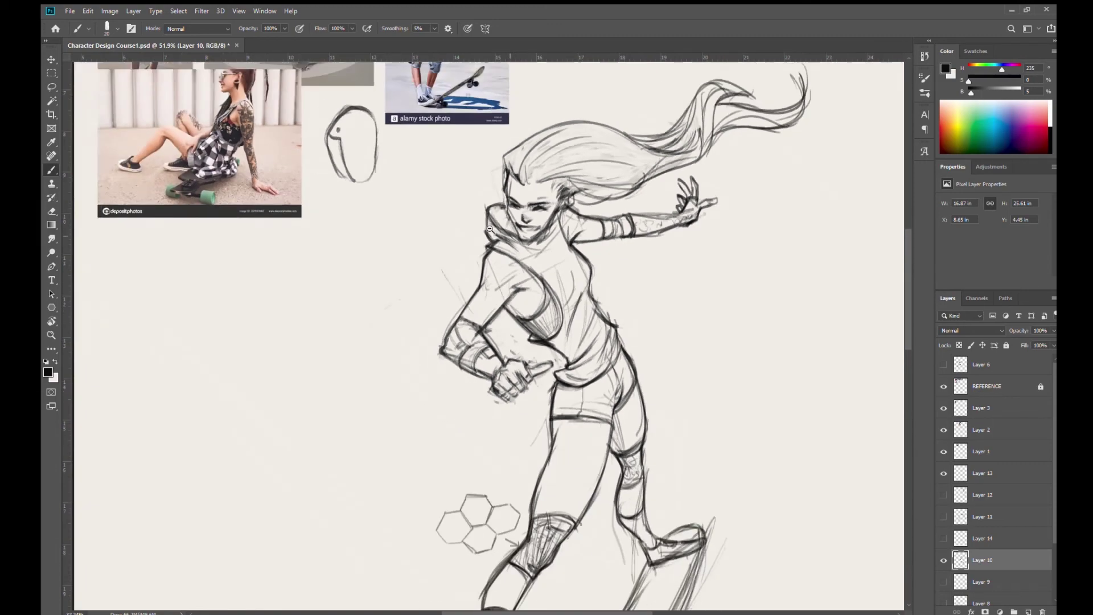
pyautogui.moveTo(597, 317); pyautogui.dragTo(582, 338)
# Darken the hair around the ear and temple and refine the hairline and mouth.
pyautogui.moveTo(518, 251); pyautogui.dragTo(548, 302)
pyautogui.scroll(1, 486, 230)
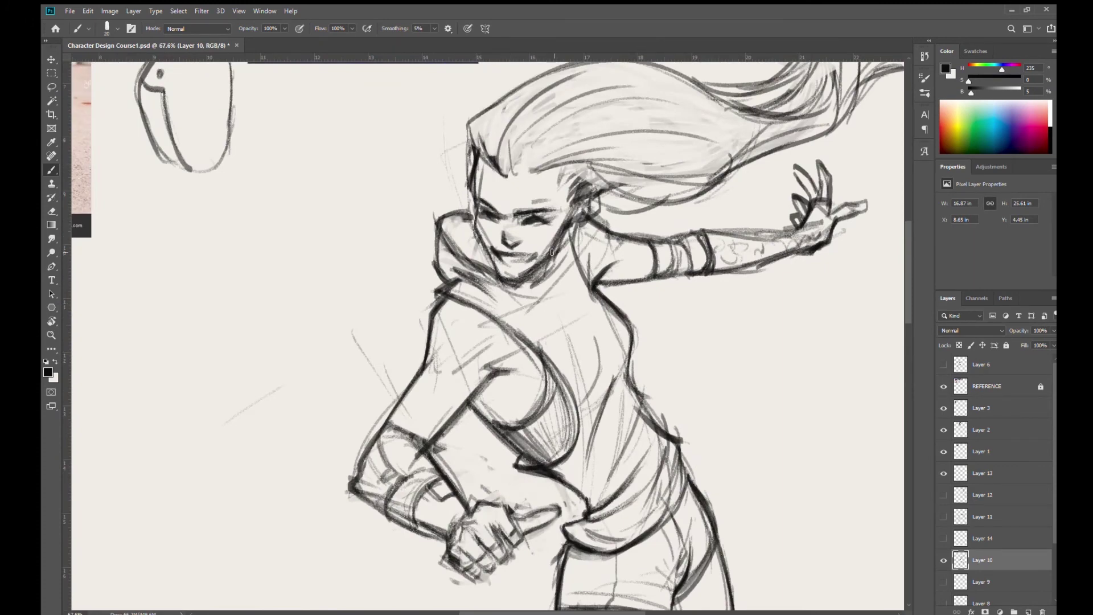
pyautogui.moveTo(591, 195)
pyautogui.mouseDown()
pyautogui.moveTo(576, 228)
pyautogui.moveTo(561, 234)
pyautogui.moveTo(588, 204)
pyautogui.moveTo(574, 223)
pyautogui.mouseUp()
pyautogui.moveTo(509, 181); pyautogui.dragTo(521, 159)
pyautogui.moveTo(522, 172)
pyautogui.mouseDown()
pyautogui.moveTo(554, 154)
pyautogui.moveTo(543, 162)
pyautogui.moveTo(607, 164)
pyautogui.moveTo(547, 172)
pyautogui.moveTo(578, 181)
pyautogui.mouseUp()
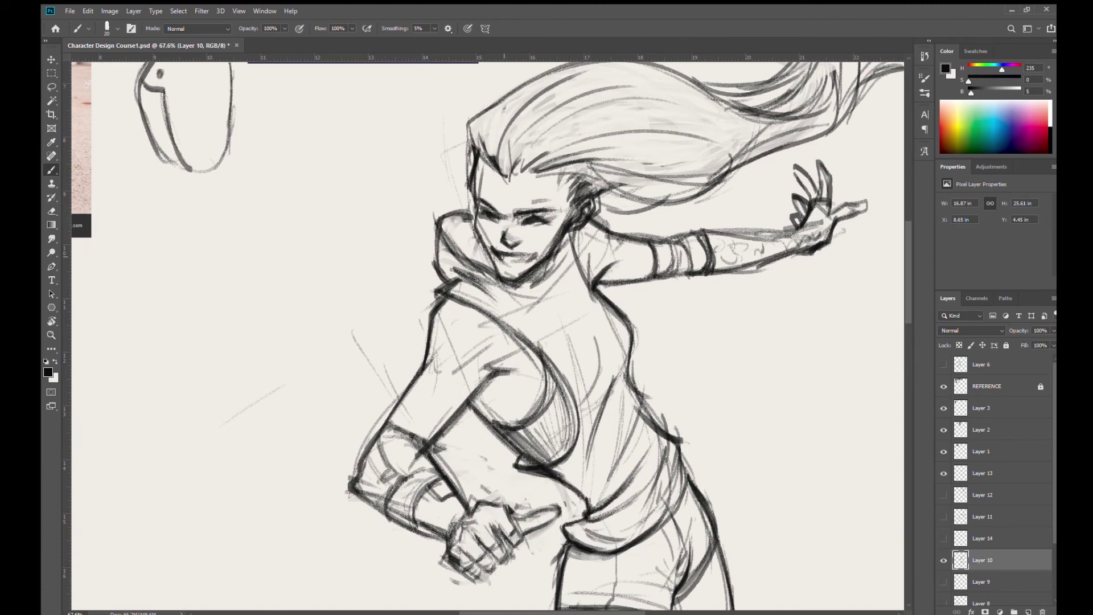
pyautogui.moveTo(503, 259); pyautogui.dragTo(532, 255)
pyautogui.hotkey('ctrl', '0')
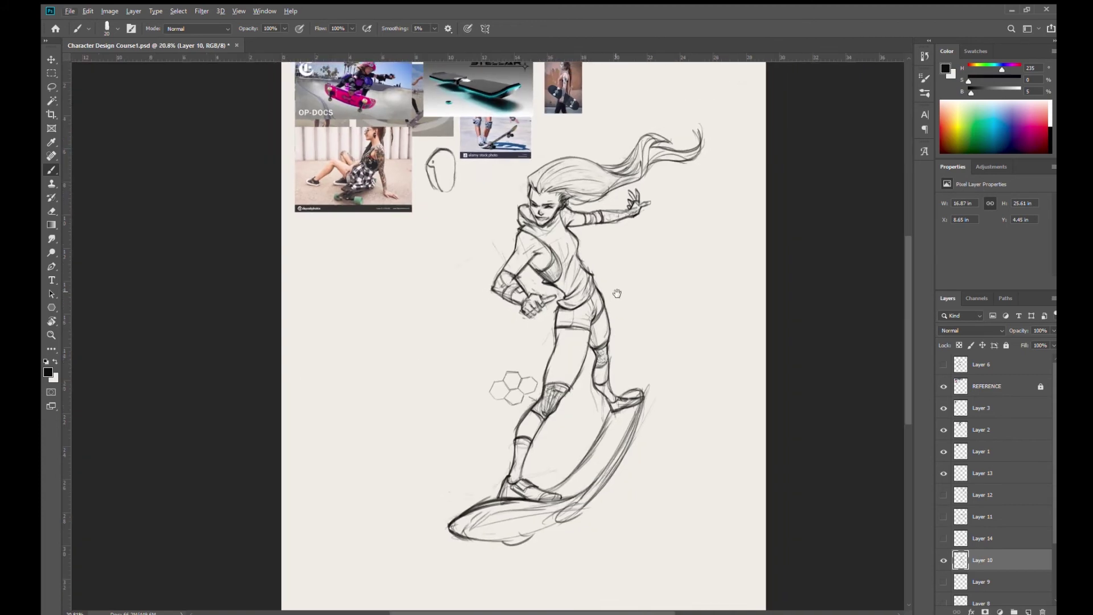
pyautogui.moveTo(617, 293); pyautogui.dragTo(586, 316)
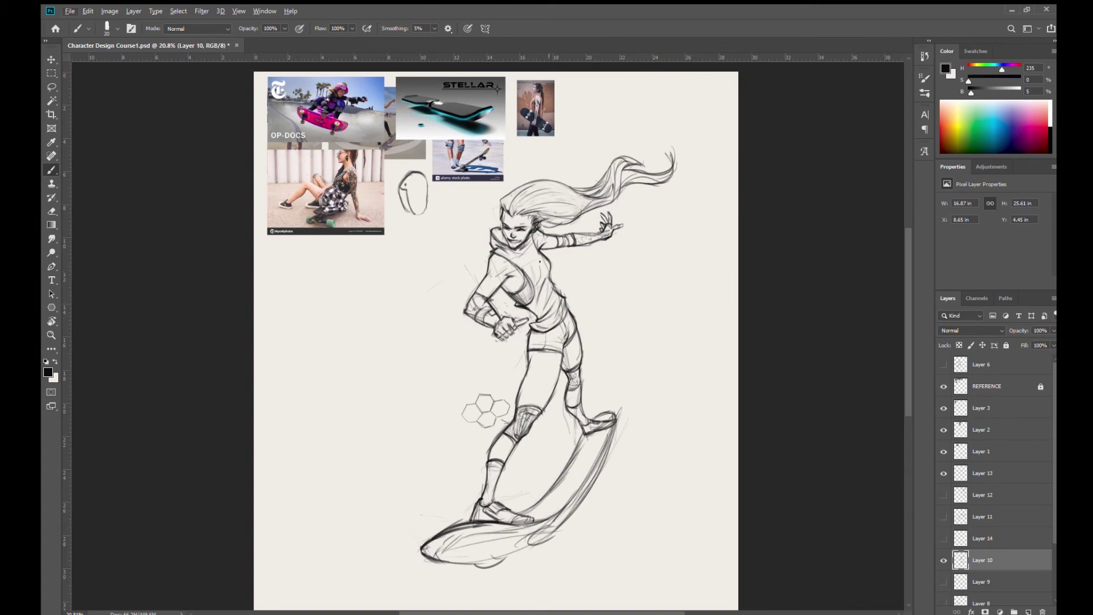
# Reinforce the front hairline, erase rough marks around the eyes, and redraw the eye and mouth details.
pyautogui.scroll(5, 532, 238)
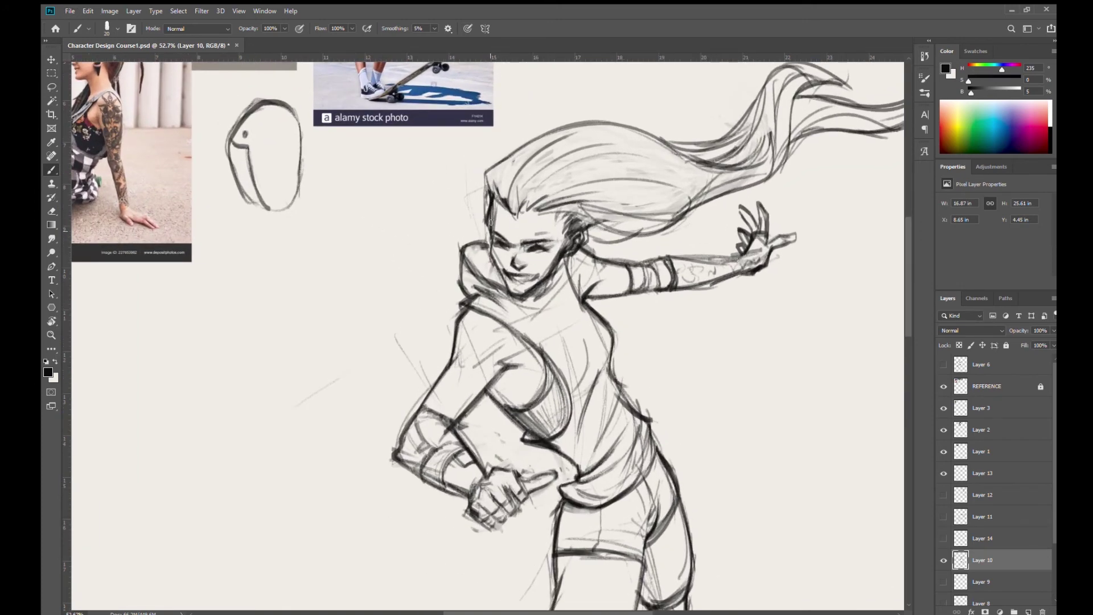
pyautogui.moveTo(485, 178); pyautogui.dragTo(485, 216)
pyautogui.press('e')
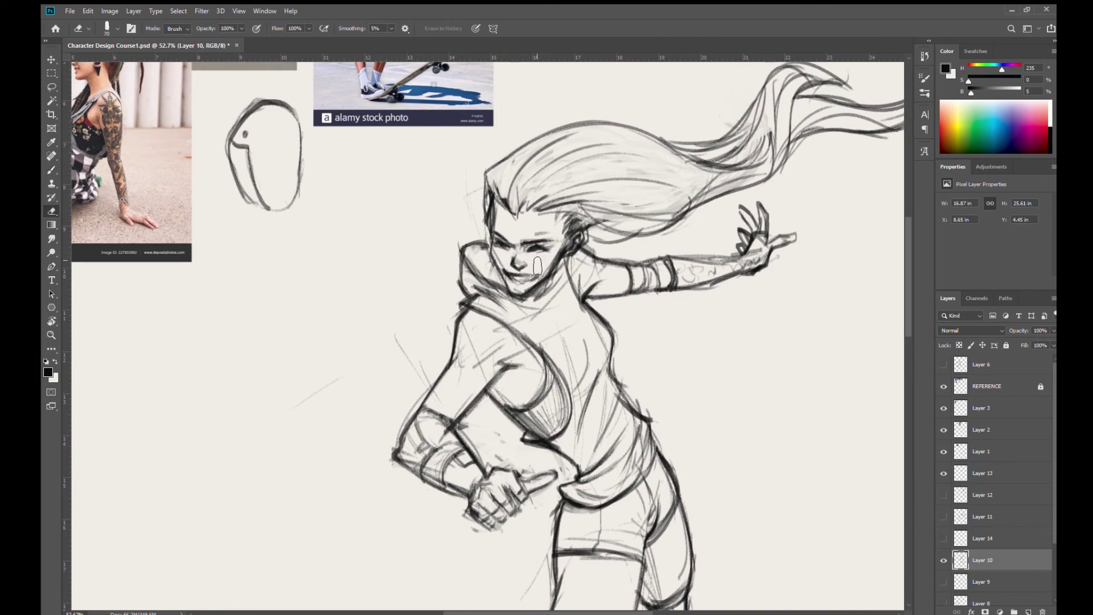
pyautogui.moveTo(531, 253); pyautogui.dragTo(504, 249)
pyautogui.press('b')
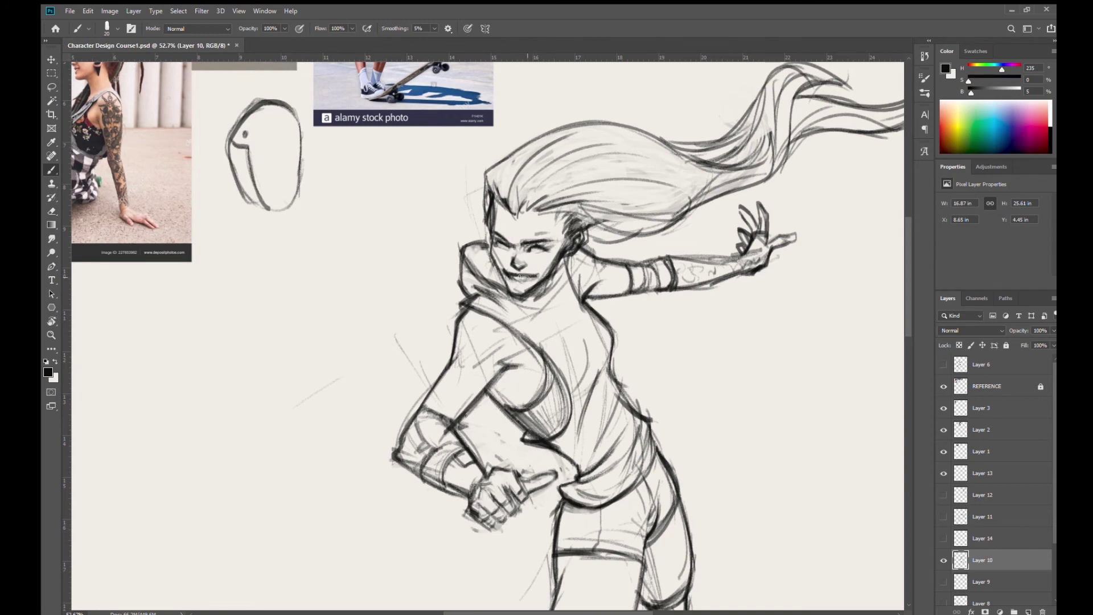
pyautogui.moveTo(532, 276); pyautogui.dragTo(520, 285)
pyautogui.moveTo(532, 249); pyautogui.dragTo(552, 251)
# Examine the face and upper body up close and against the full figure from a distance.
pyautogui.scroll(-12, 553, 259)
pyautogui.moveTo(589, 301); pyautogui.dragTo(573, 266)
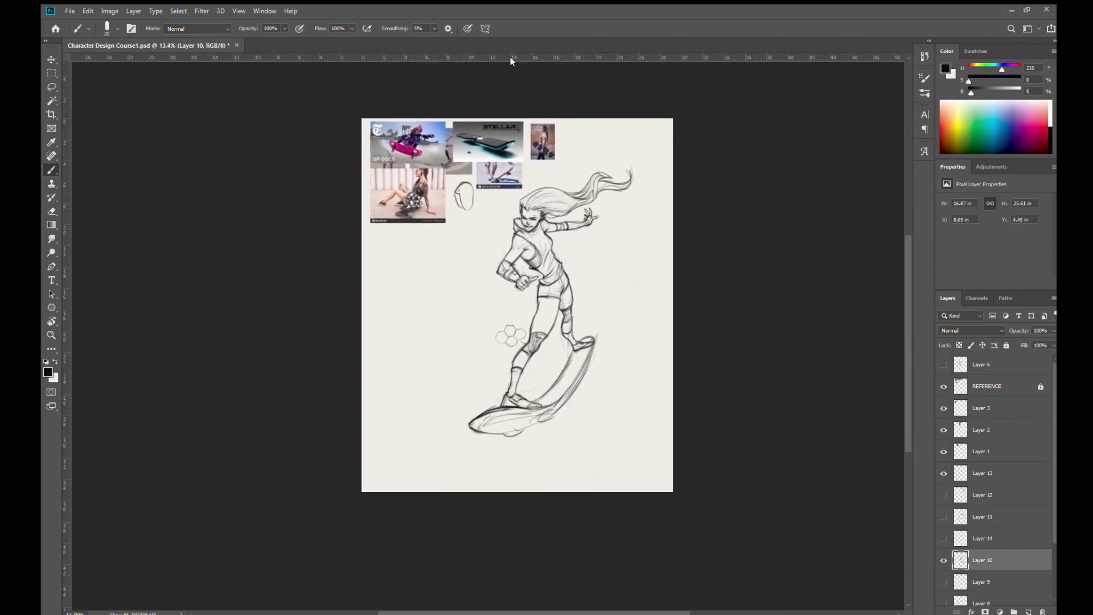
pyautogui.moveTo(534, 211); pyautogui.dragTo(589, 325)
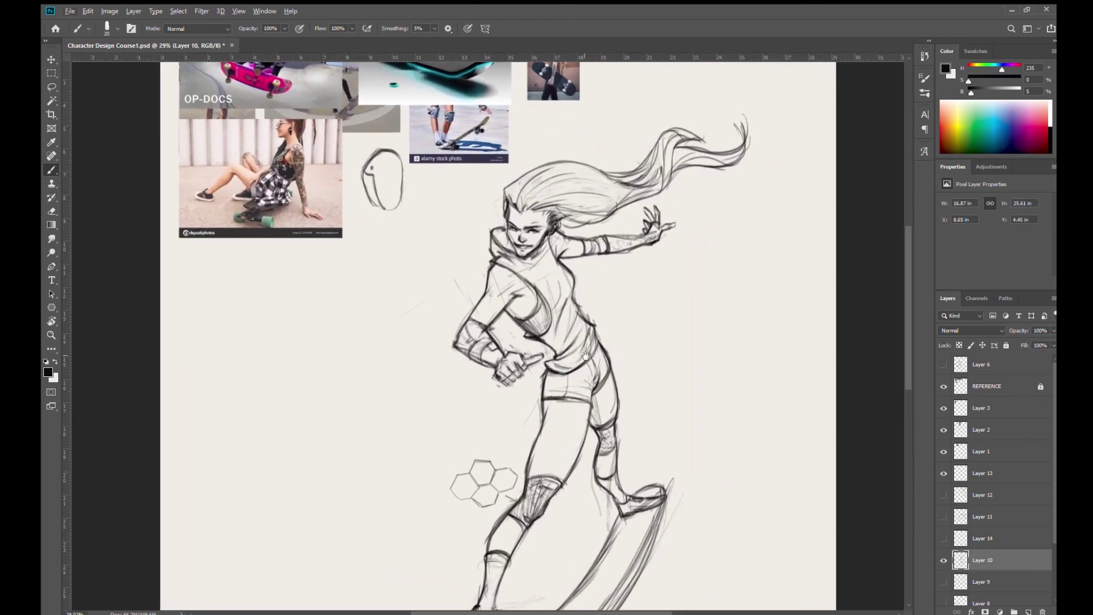
pyautogui.moveTo(504, 389); pyautogui.dragTo(539, 406)
pyautogui.moveTo(595, 293); pyautogui.dragTo(567, 390)
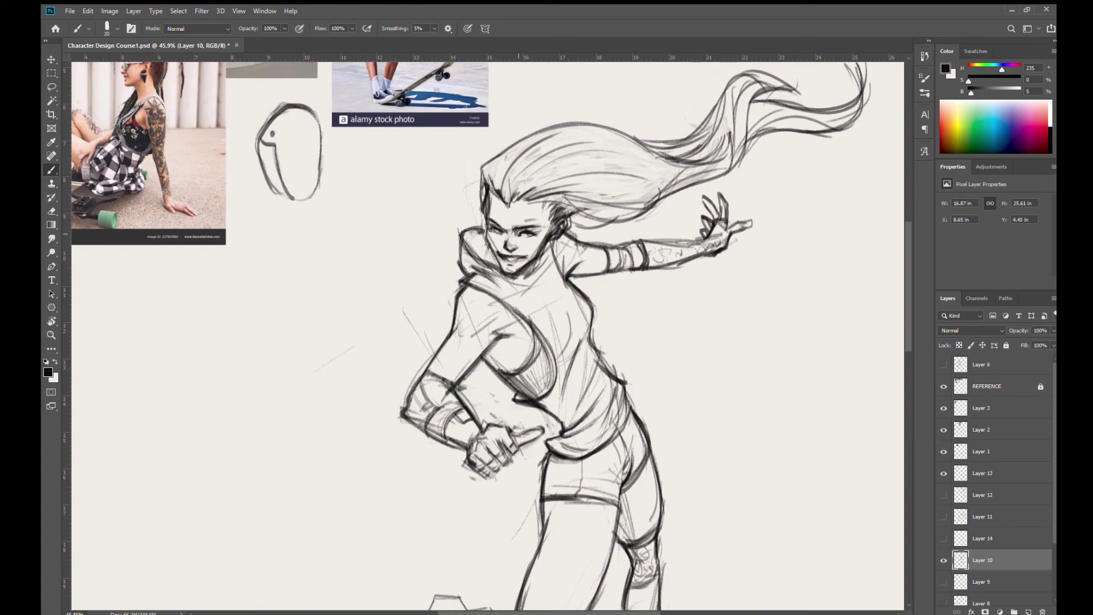
pyautogui.hotkey('ctrl', '0')
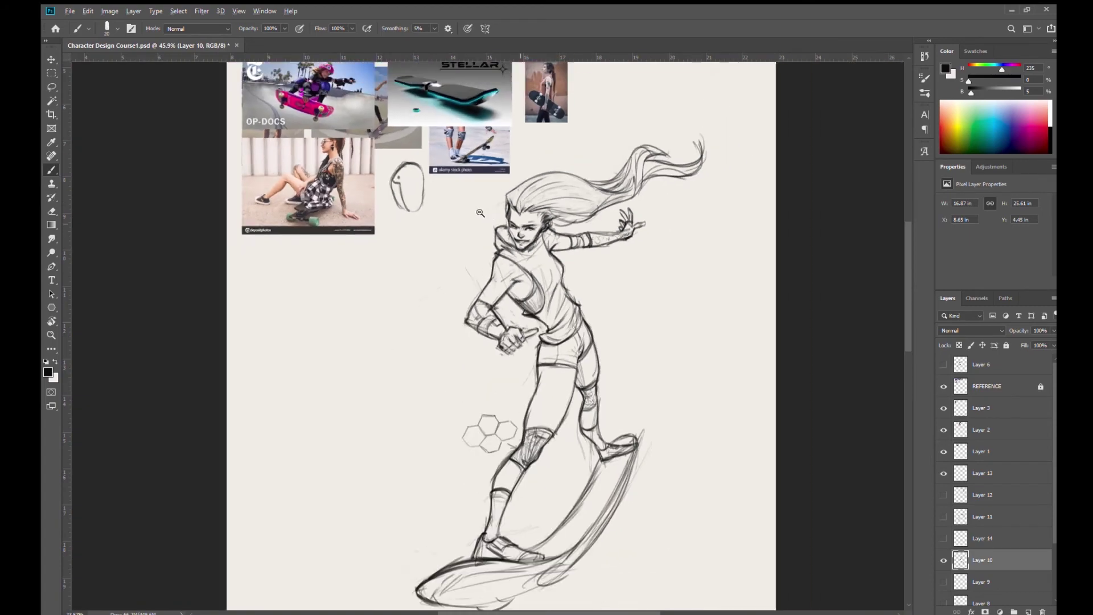
pyautogui.moveTo(532, 225); pyautogui.dragTo(557, 254)
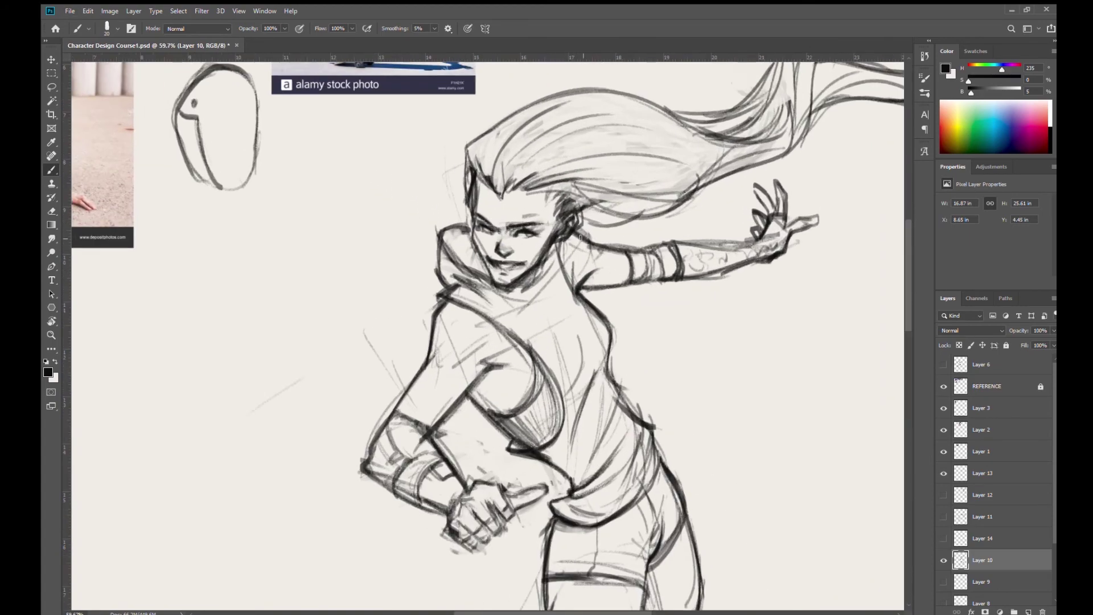
pyautogui.moveTo(622, 234); pyautogui.dragTo(668, 234)
pyautogui.hotkey('ctrl', 'z')
pyautogui.hotkey('ctrl', 'z')
# Refine the jawline and the lines around the mouth and chin.
pyautogui.moveTo(550, 266); pyautogui.dragTo(524, 281)
pyautogui.moveTo(555, 320); pyautogui.dragTo(517, 255)
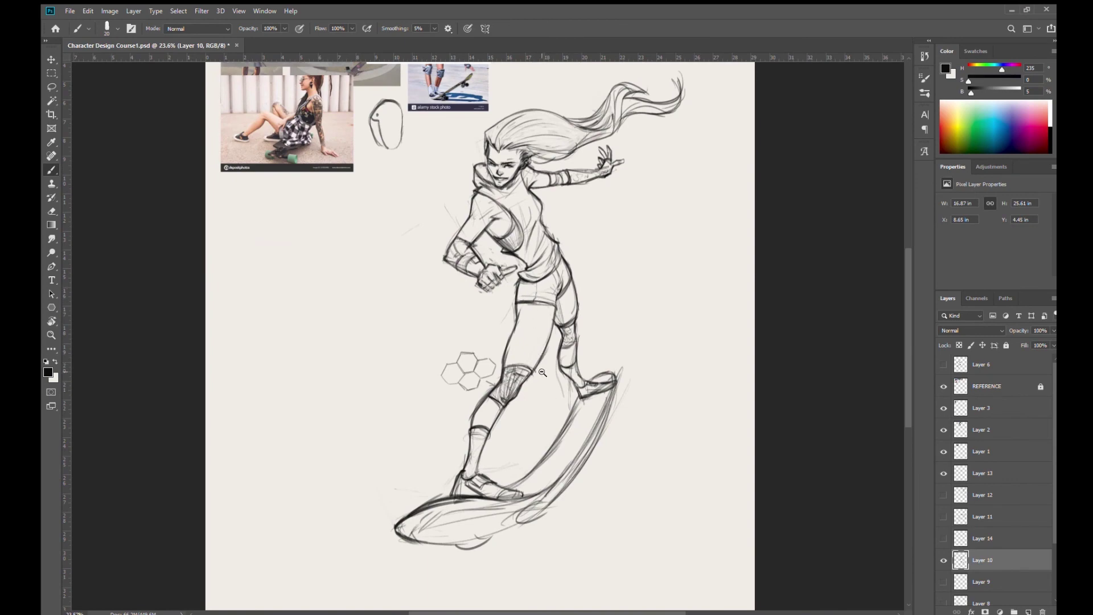
pyautogui.moveTo(555, 246); pyautogui.dragTo(545, 292)
pyautogui.moveTo(495, 203); pyautogui.dragTo(536, 266)
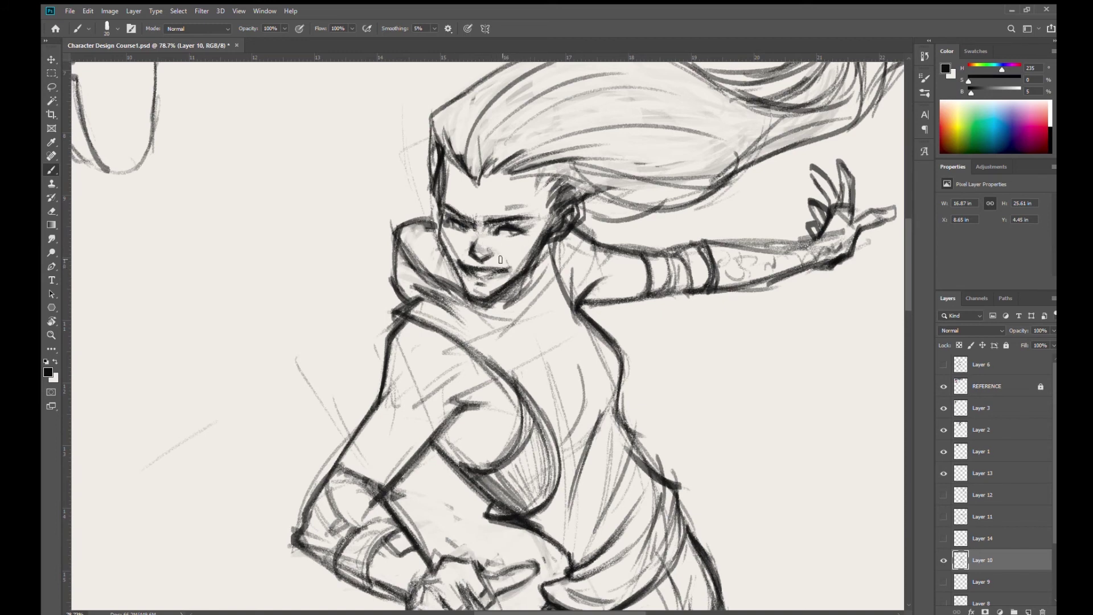
# Clean up the forehead and temple hairline and touch up the lower face.
pyautogui.scroll(-3, 523, 262)
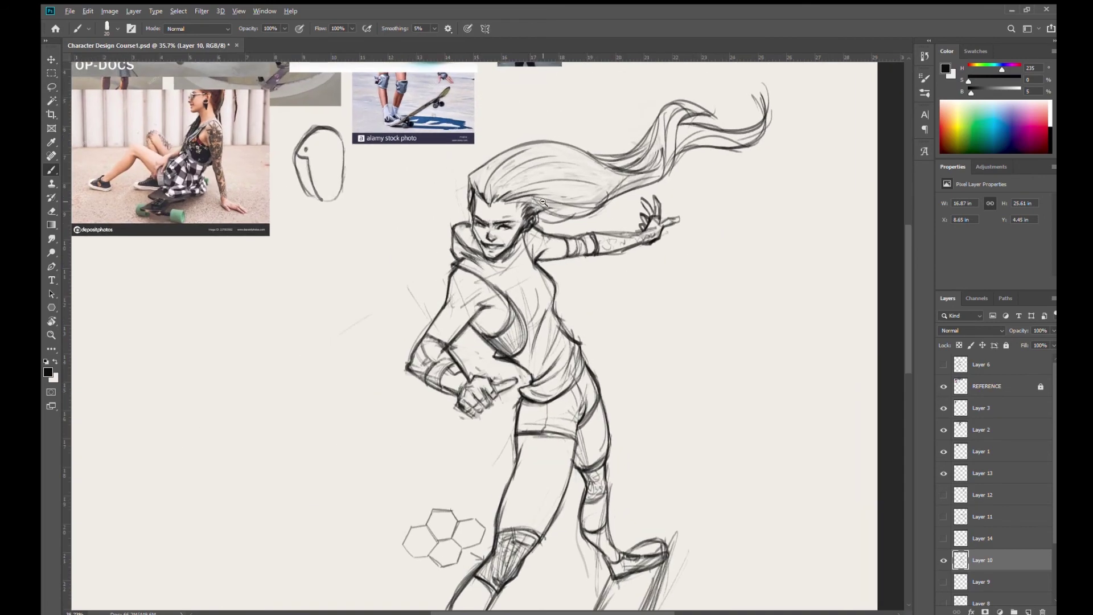
pyautogui.scroll(2, 528, 215)
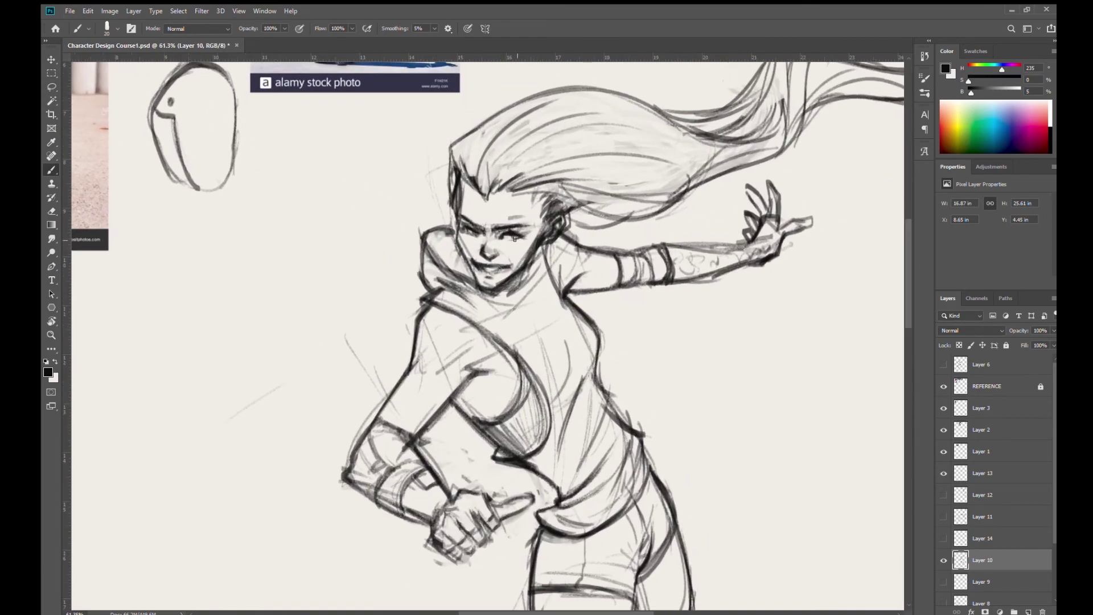
pyautogui.press('e')
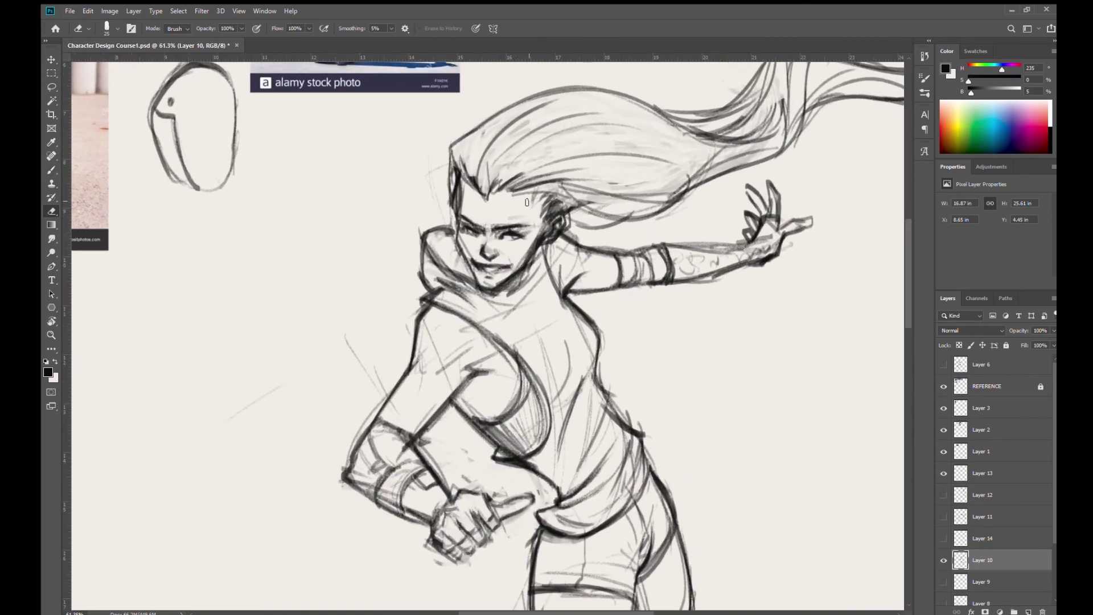
pyautogui.press('b')
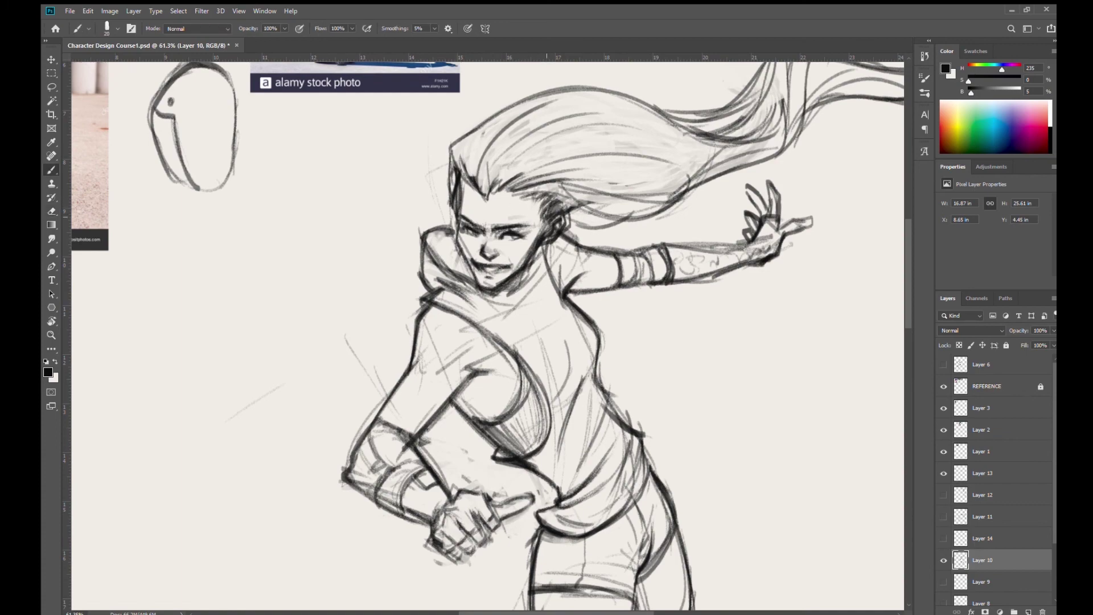
pyautogui.moveTo(519, 270); pyautogui.dragTo(449, 251)
pyautogui.moveTo(568, 311)
pyautogui.mouseDown()
pyautogui.moveTo(561, 239)
pyautogui.moveTo(530, 260)
pyautogui.mouseUp()
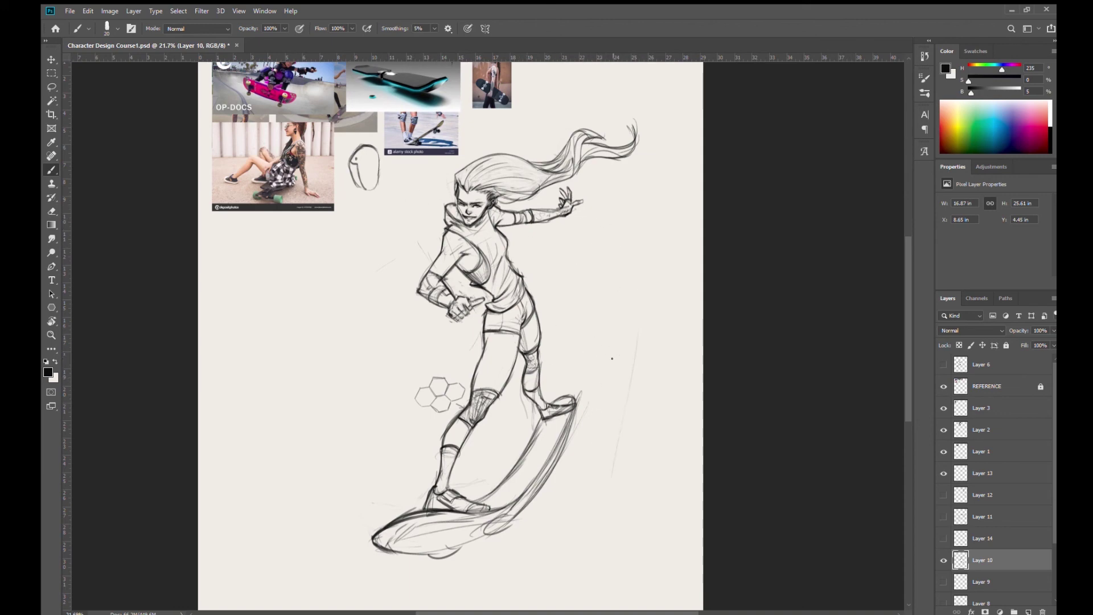
# Create a new layer beneath the figure's layer and sketch light perspective lines on both sides of the skater.
pyautogui.click(1030, 611)
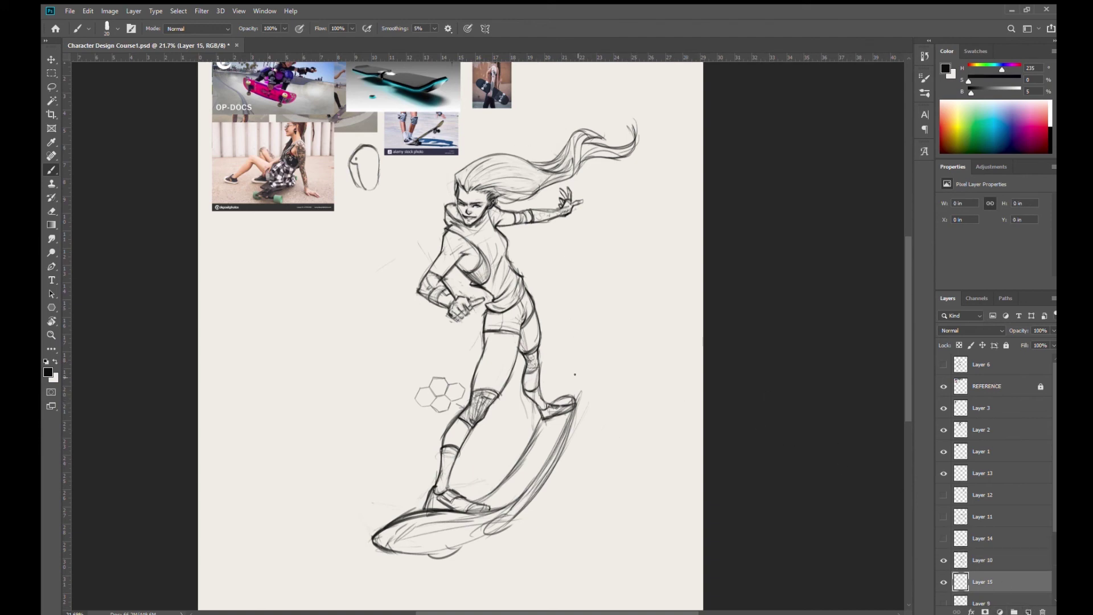
pyautogui.moveTo(652, 271); pyautogui.dragTo(618, 475)
pyautogui.hotkey('ctrl', 'z')
pyautogui.moveTo(559, 526); pyautogui.dragTo(641, 306)
pyautogui.moveTo(328, 470); pyautogui.dragTo(395, 437)
pyautogui.moveTo(324, 502); pyautogui.dragTo(428, 373)
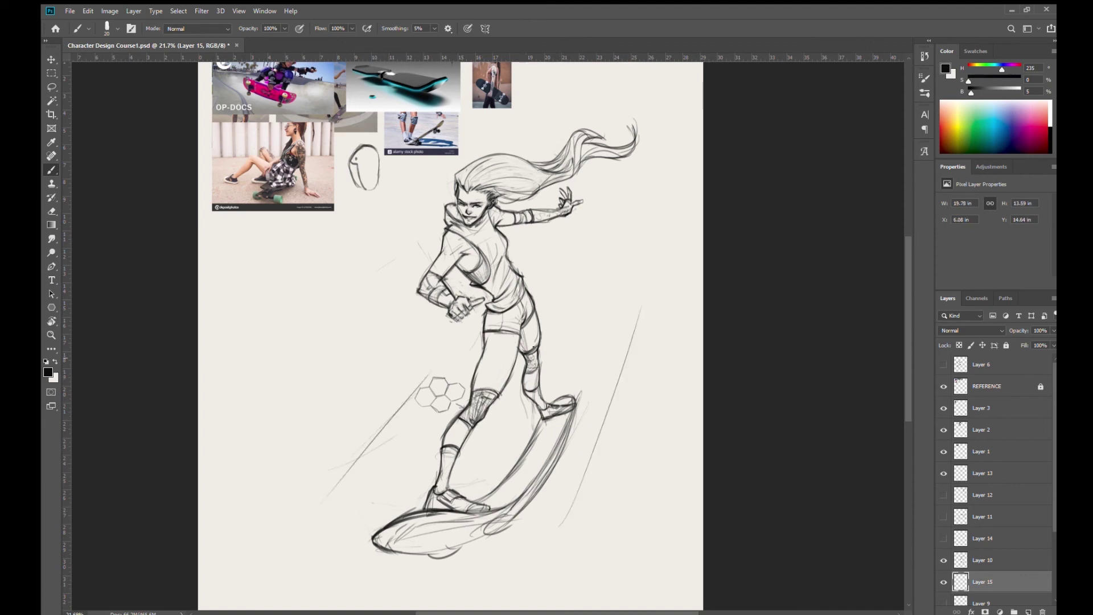
pyautogui.moveTo(641, 287); pyautogui.dragTo(580, 608)
pyautogui.moveTo(577, 281); pyautogui.dragTo(587, 265)
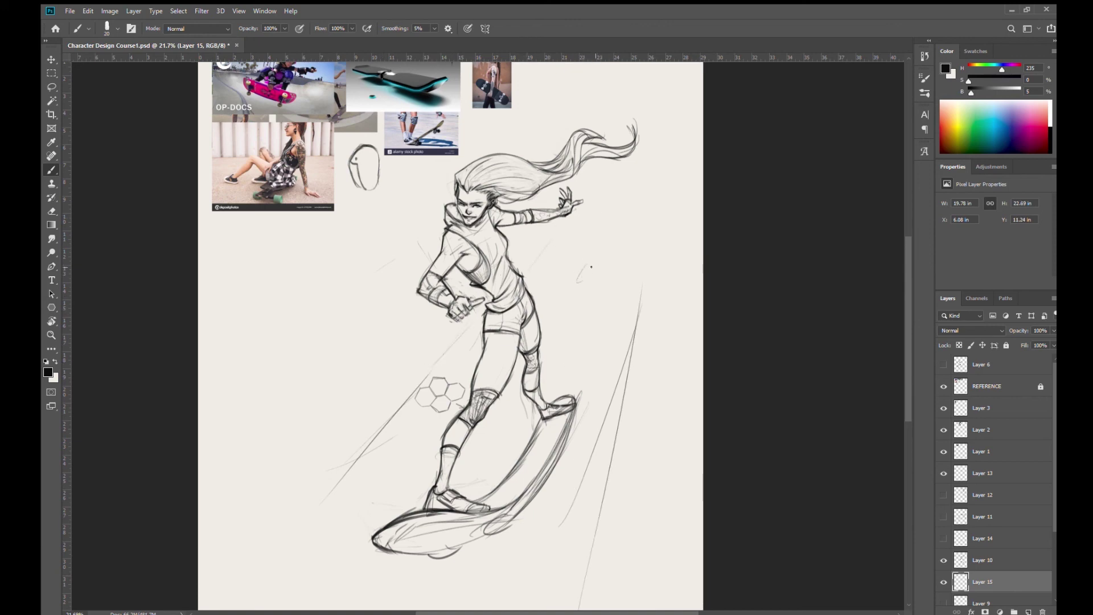
pyautogui.hotkey('ctrl', 'z')
# Sketch a slanted panel outline and further receding lines in the background behind the skater's back.
pyautogui.moveTo(669, 254); pyautogui.dragTo(638, 468)
pyautogui.moveTo(561, 319); pyautogui.dragTo(581, 315)
pyautogui.moveTo(584, 267); pyautogui.dragTo(629, 261)
pyautogui.moveTo(547, 356); pyautogui.dragTo(569, 355)
pyautogui.moveTo(537, 275)
pyautogui.mouseDown()
pyautogui.moveTo(552, 272)
pyautogui.moveTo(544, 306)
pyautogui.mouseUp()
# Add parallel diagonal lines in front of the skater's leading leg and a short crossline behind her waist.
pyautogui.moveTo(324, 437); pyautogui.dragTo(398, 355)
pyautogui.moveTo(294, 451); pyautogui.dragTo(410, 333)
pyautogui.moveTo(317, 427); pyautogui.dragTo(391, 348)
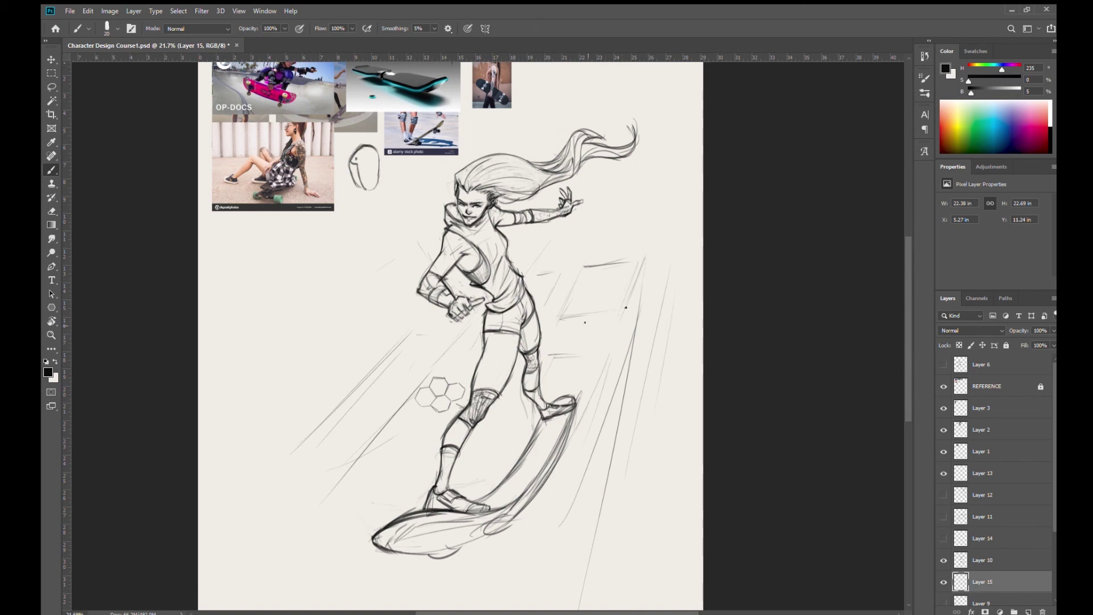
pyautogui.moveTo(531, 275); pyautogui.dragTo(556, 271)
# Sketch a small head with a peaked cap and open mouth inside the background panel.
pyautogui.moveTo(591, 277)
pyautogui.mouseDown()
pyautogui.moveTo(601, 264)
pyautogui.moveTo(605, 273)
pyautogui.mouseUp()
pyautogui.moveTo(599, 282); pyautogui.dragTo(605, 287)
pyautogui.scroll(3, 602, 273)
pyautogui.moveTo(591, 275)
pyautogui.mouseDown()
pyautogui.moveTo(624, 271)
pyautogui.moveTo(621, 289)
pyautogui.mouseUp()
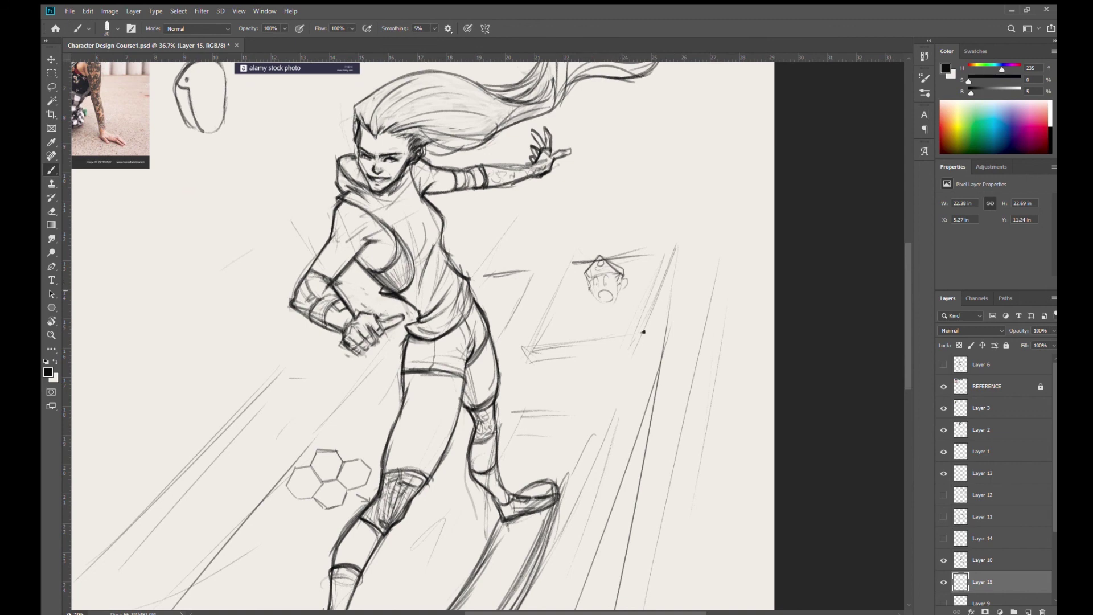
# Sketch the small background character's raised arm, torso, and other arm.
pyautogui.moveTo(558, 286)
pyautogui.mouseDown()
pyautogui.moveTo(548, 294)
pyautogui.moveTo(569, 314)
pyautogui.moveTo(584, 298)
pyautogui.moveTo(588, 311)
pyautogui.moveTo(585, 293)
pyautogui.moveTo(551, 290)
pyautogui.moveTo(563, 319)
pyautogui.moveTo(574, 300)
pyautogui.moveTo(573, 317)
pyautogui.moveTo(587, 315)
pyautogui.moveTo(597, 337)
pyautogui.mouseUp()
pyautogui.moveTo(622, 295); pyautogui.dragTo(640, 302)
pyautogui.moveTo(639, 302); pyautogui.dragTo(616, 314)
pyautogui.moveTo(643, 308)
pyautogui.mouseDown()
pyautogui.moveTo(625, 328)
pyautogui.moveTo(620, 314)
pyautogui.moveTo(612, 343)
pyautogui.mouseUp()
pyautogui.moveTo(610, 341)
pyautogui.mouseDown()
pyautogui.moveTo(623, 336)
pyautogui.moveTo(620, 323)
pyautogui.mouseUp()
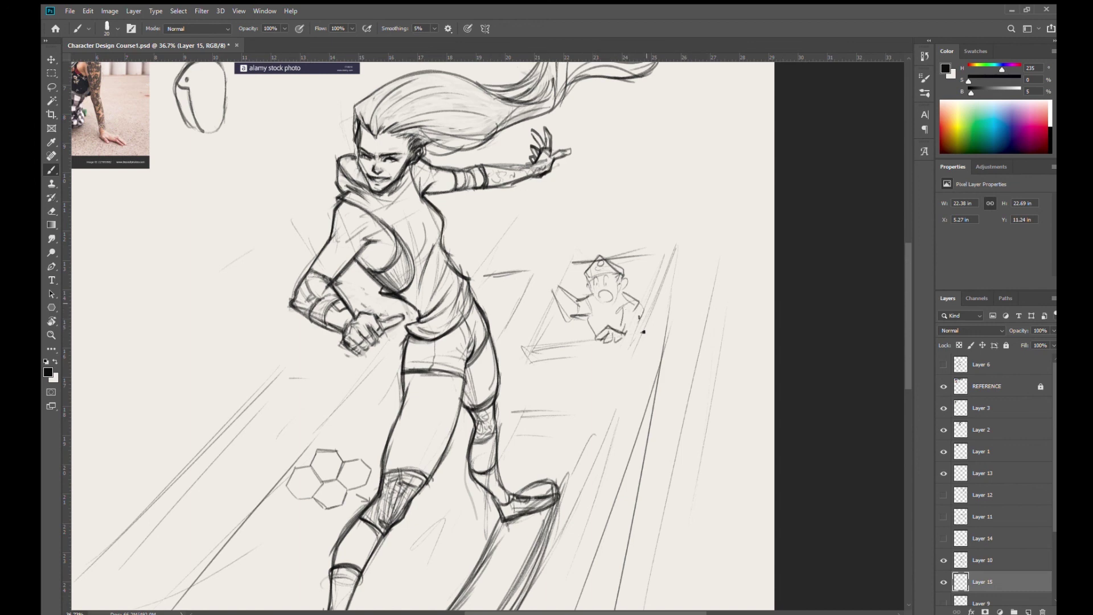
# Draw a baton in the background character's raised hand and add slanted background lines above it.
pyautogui.moveTo(548, 287)
pyautogui.mouseDown()
pyautogui.moveTo(562, 239)
pyautogui.moveTo(568, 263)
pyautogui.mouseUp()
pyautogui.moveTo(597, 297)
pyautogui.mouseDown()
pyautogui.moveTo(604, 284)
pyautogui.moveTo(505, 256)
pyautogui.moveTo(582, 218)
pyautogui.moveTo(599, 238)
pyautogui.mouseUp()
pyautogui.moveTo(623, 201); pyautogui.dragTo(597, 235)
pyautogui.moveTo(662, 208); pyautogui.dragTo(649, 229)
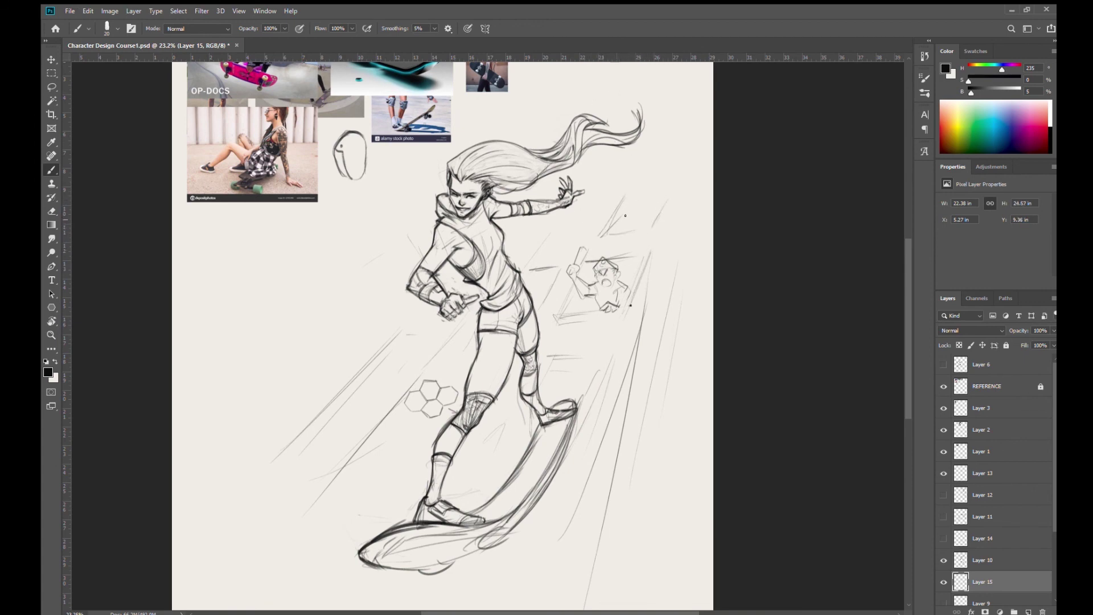
# Letter "STOP!" beside the small background character and enclose it in an oval speech bubble with a jagged tail toward his head.
pyautogui.moveTo(638, 214)
pyautogui.mouseDown()
pyautogui.moveTo(626, 232)
pyautogui.moveTo(643, 231)
pyautogui.mouseUp()
pyautogui.moveTo(640, 216); pyautogui.dragTo(660, 211)
pyautogui.moveTo(671, 209)
pyautogui.mouseDown()
pyautogui.moveTo(672, 227)
pyautogui.moveTo(686, 214)
pyautogui.mouseUp()
pyautogui.click(687, 224)
pyautogui.moveTo(648, 251)
pyautogui.mouseDown()
pyautogui.moveTo(619, 281)
pyautogui.moveTo(643, 262)
pyautogui.mouseUp()
pyautogui.hotkey('ctrl', 'z')
pyautogui.moveTo(579, 293); pyautogui.dragTo(574, 292)
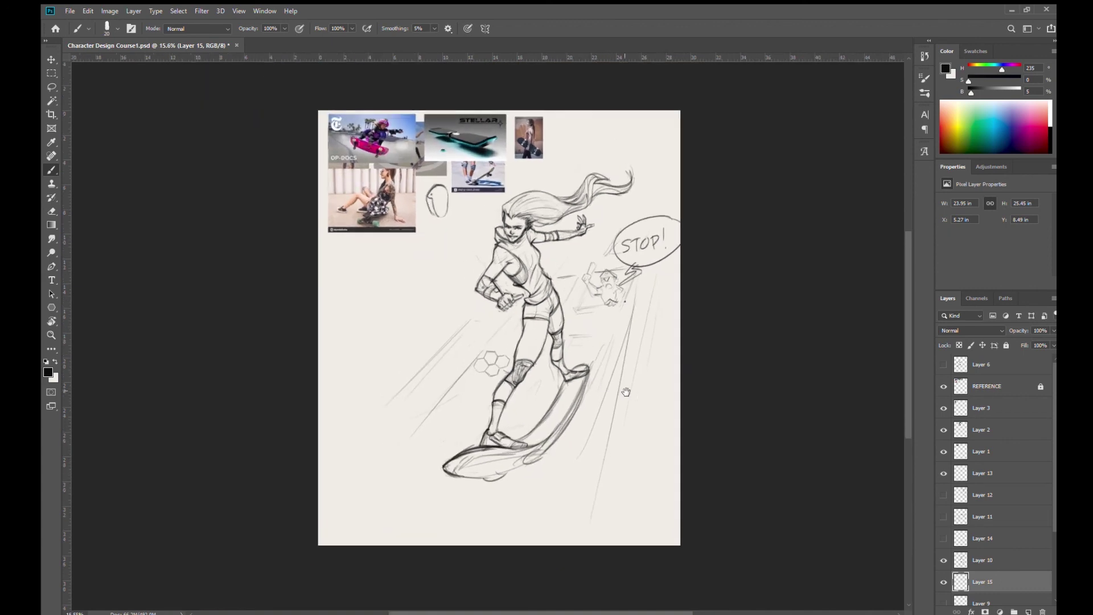
# Hide the background sketch on Layer 15 and save the document with Layer 10 active.
pyautogui.moveTo(639, 381); pyautogui.dragTo(609, 415)
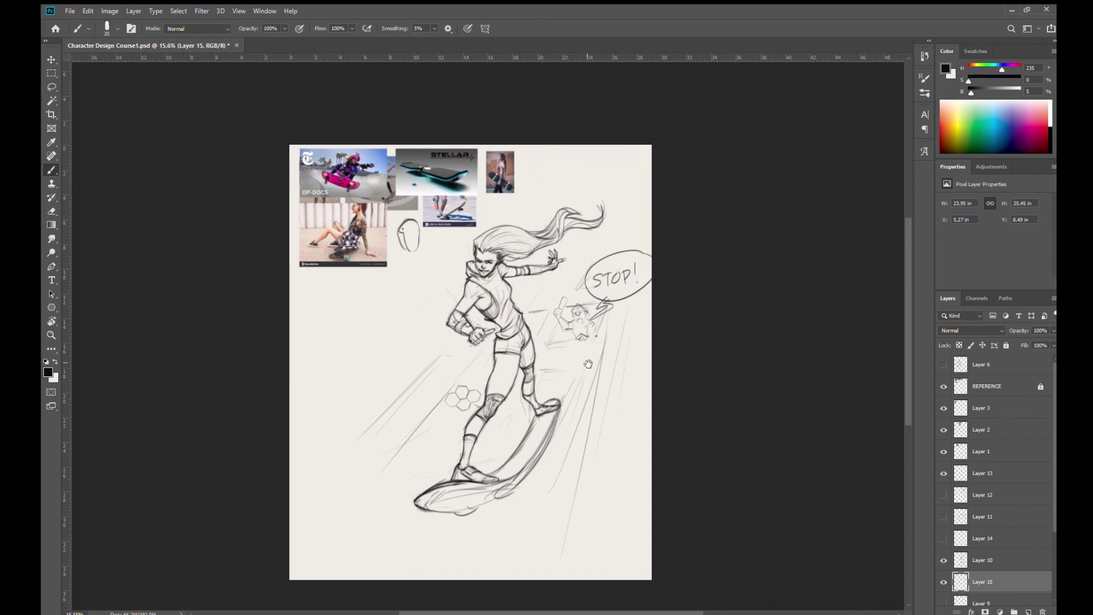
pyautogui.moveTo(520, 304); pyautogui.dragTo(533, 336)
pyautogui.moveTo(581, 387)
pyautogui.mouseDown()
pyautogui.moveTo(575, 431)
pyautogui.moveTo(555, 411)
pyautogui.moveTo(580, 408)
pyautogui.mouseUp()
pyautogui.scroll(3, 581, 408)
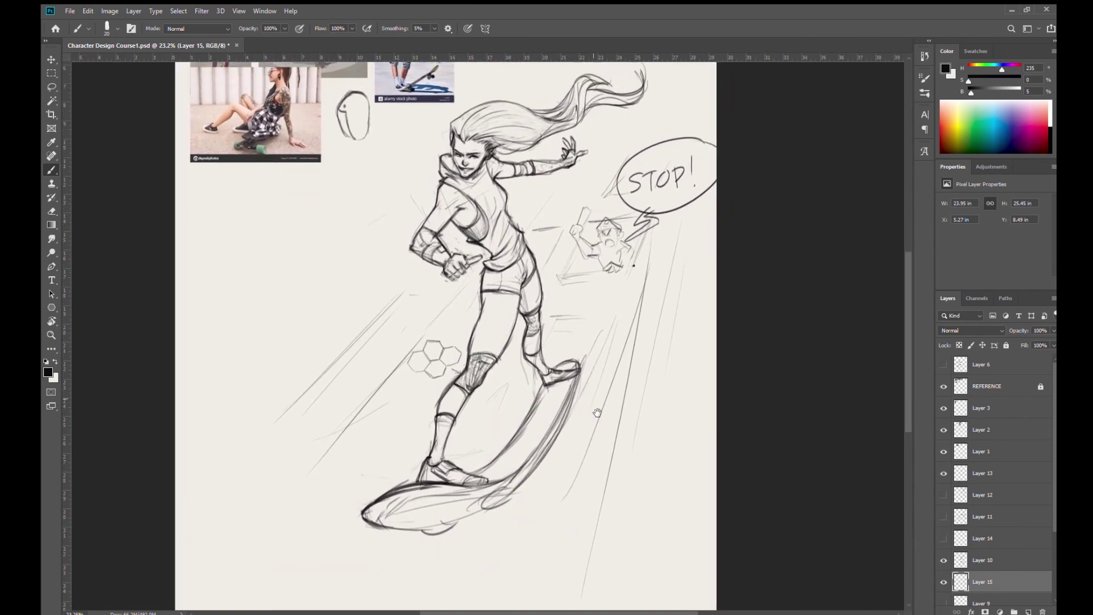
pyautogui.moveTo(596, 412); pyautogui.dragTo(633, 466)
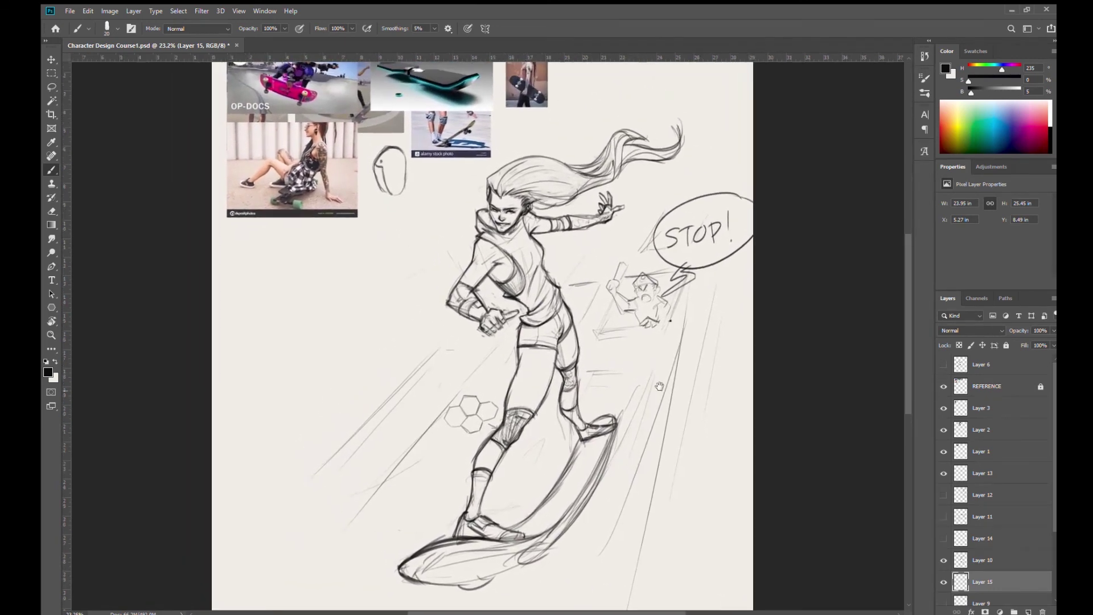
pyautogui.click(943, 581)
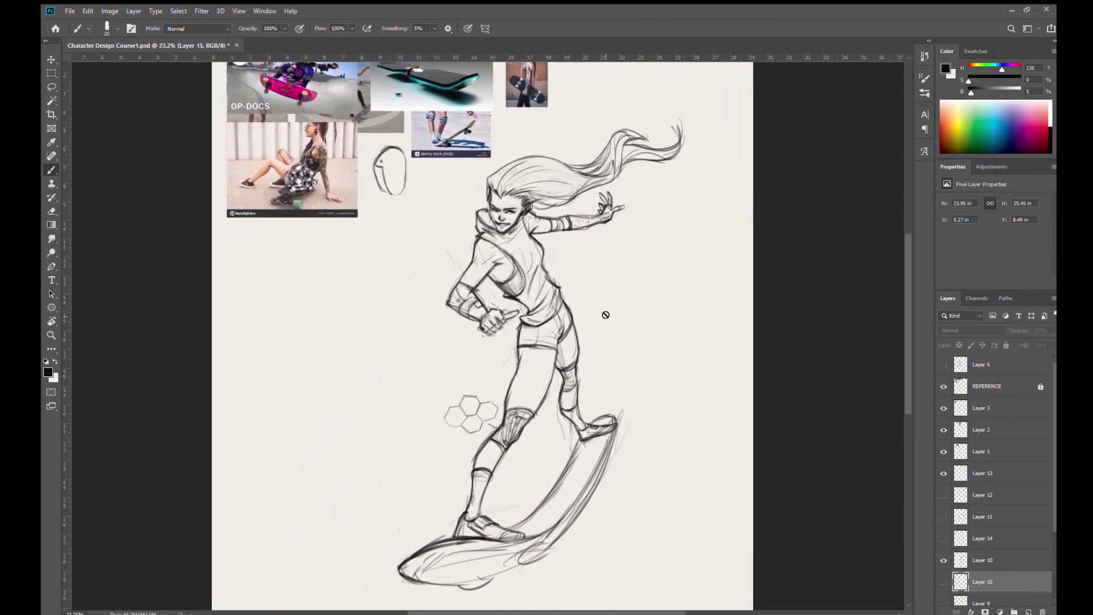
pyautogui.click(991, 561)
pyautogui.hotkey('ctrl', 's')
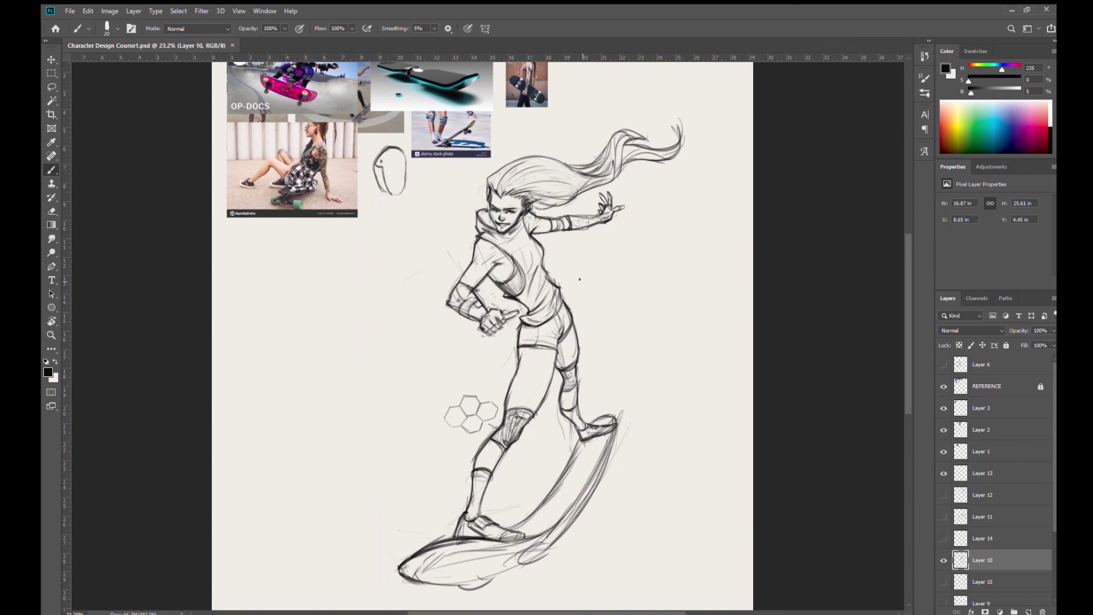
# Examine the skater's pose, face, clothing and board at several magnifications without the background sketch.
pyautogui.moveTo(610, 307); pyautogui.dragTo(615, 334)
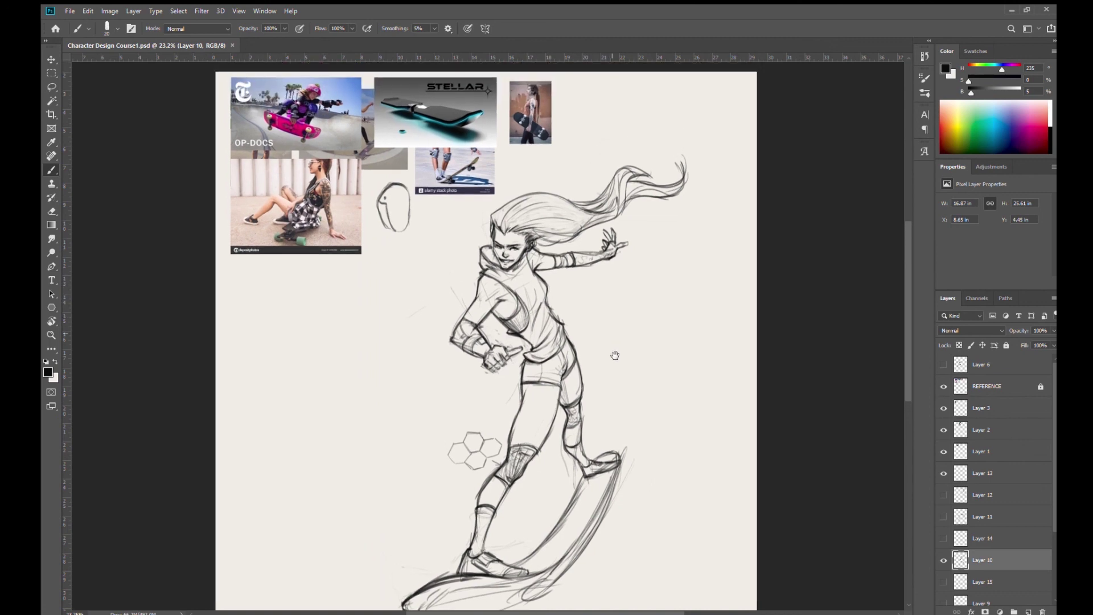
pyautogui.moveTo(607, 325); pyautogui.dragTo(607, 307)
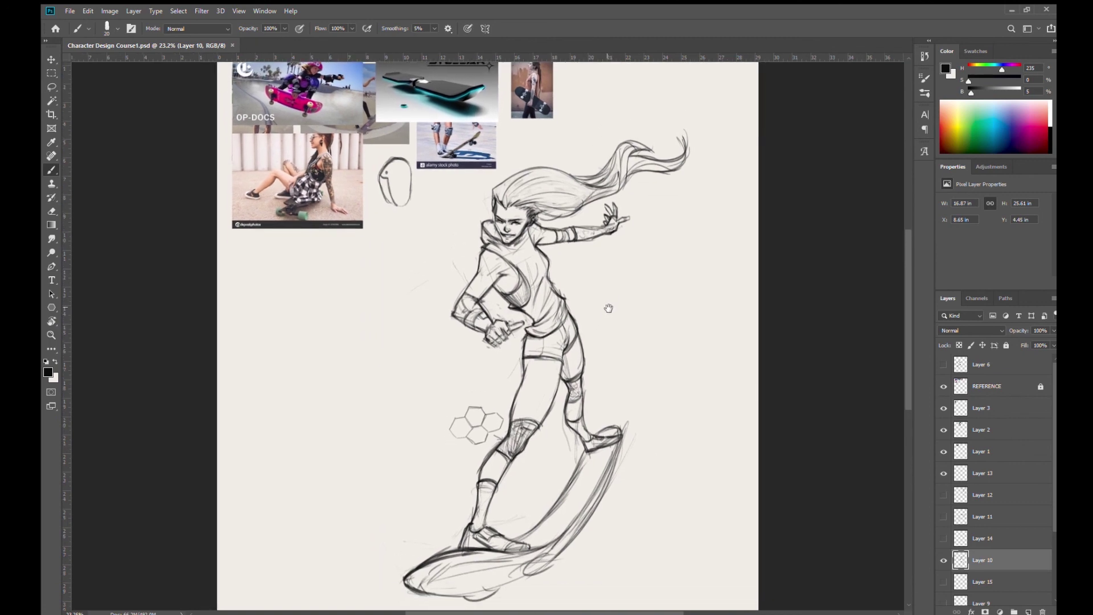
pyautogui.moveTo(624, 395); pyautogui.dragTo(628, 361)
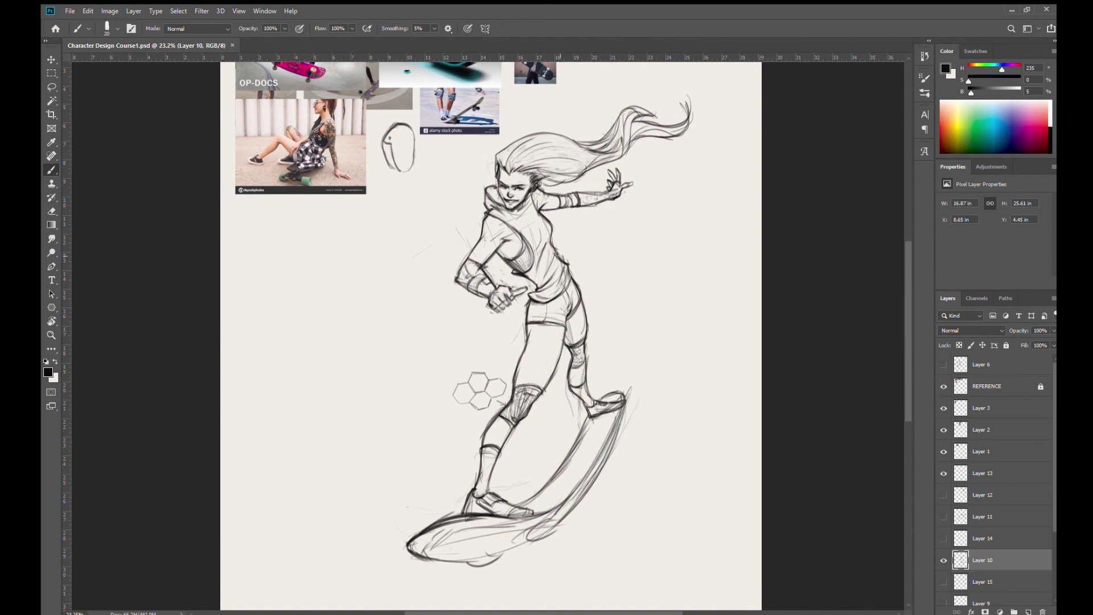
pyautogui.moveTo(606, 357)
pyautogui.mouseDown()
pyautogui.moveTo(618, 400)
pyautogui.moveTo(609, 331)
pyautogui.moveTo(619, 375)
pyautogui.mouseUp()
pyautogui.moveTo(524, 181); pyautogui.dragTo(535, 223)
pyautogui.scroll(-2, 535, 224)
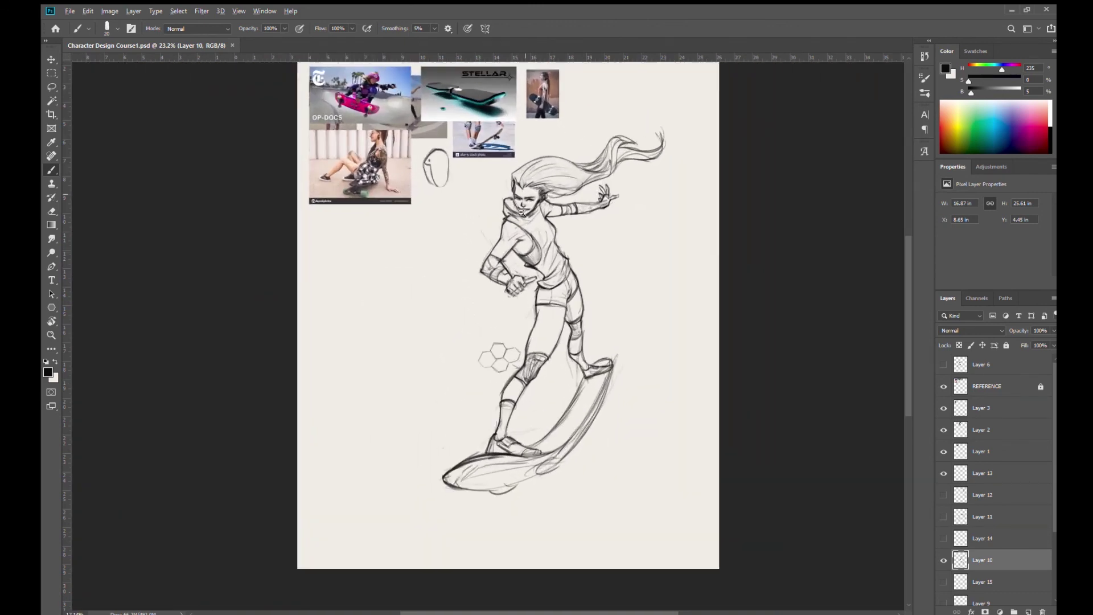
pyautogui.scroll(3, 535, 223)
pyautogui.moveTo(577, 320)
pyautogui.mouseDown()
pyautogui.moveTo(559, 279)
pyautogui.moveTo(562, 289)
pyautogui.mouseUp()
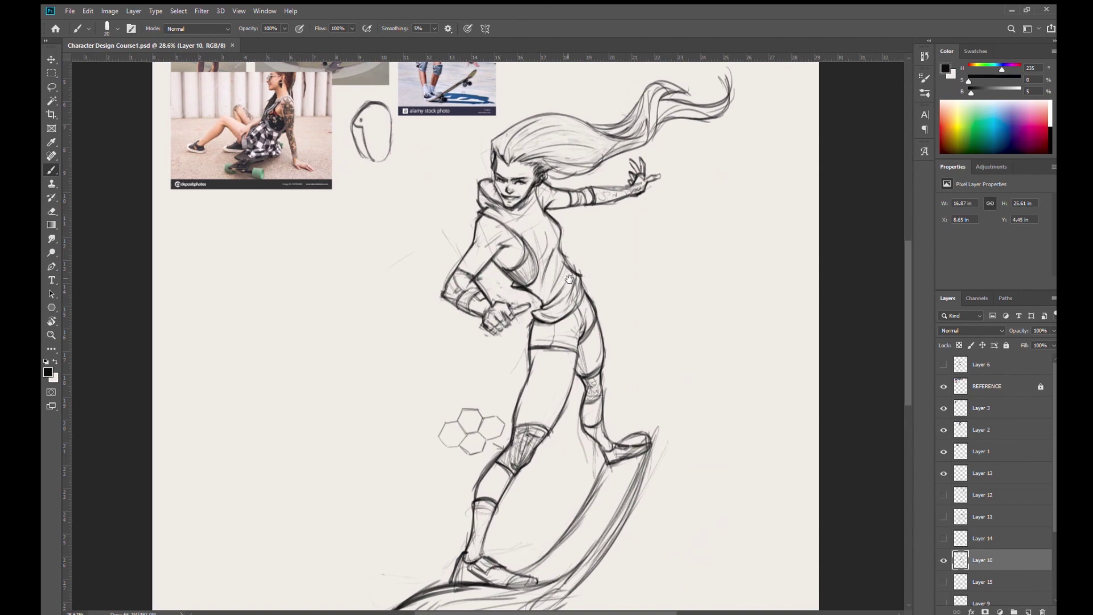
pyautogui.scroll(-2, 622, 313)
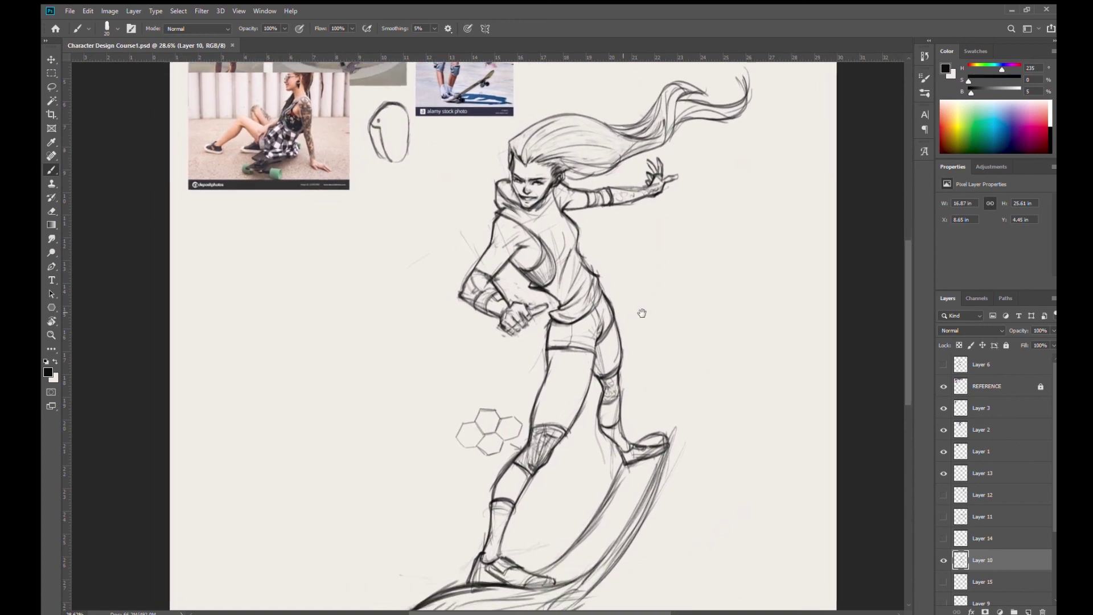
pyautogui.scroll(-3, 614, 283)
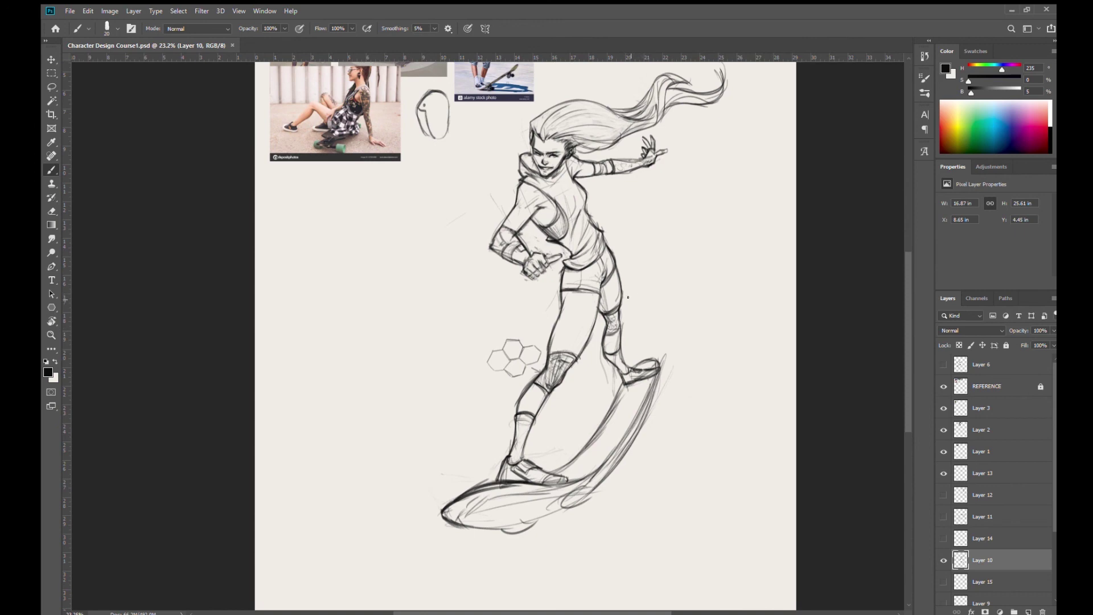
pyautogui.moveTo(631, 297); pyautogui.dragTo(623, 353)
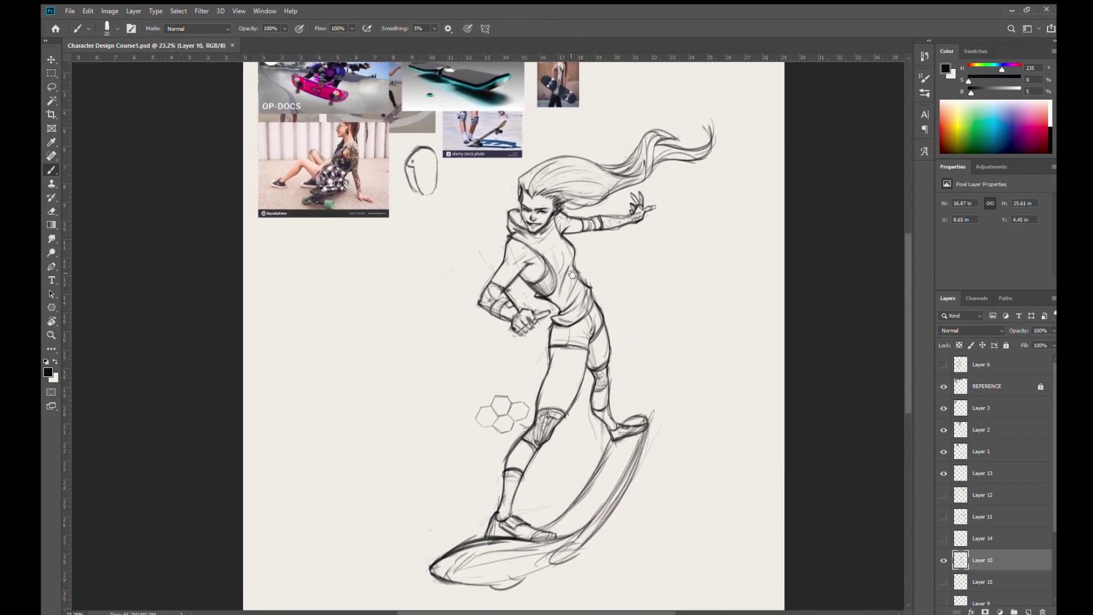
pyautogui.moveTo(549, 273); pyautogui.dragTo(570, 285)
pyautogui.moveTo(606, 388); pyautogui.dragTo(586, 337)
pyautogui.moveTo(601, 364)
pyautogui.mouseDown()
pyautogui.moveTo(587, 408)
pyautogui.moveTo(568, 366)
pyautogui.mouseUp()
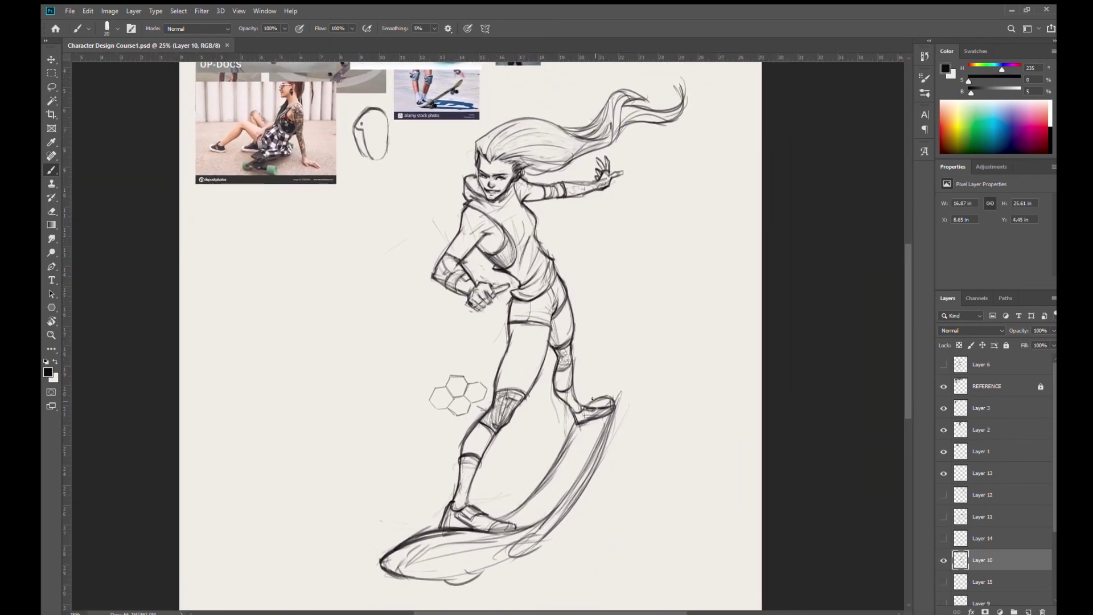